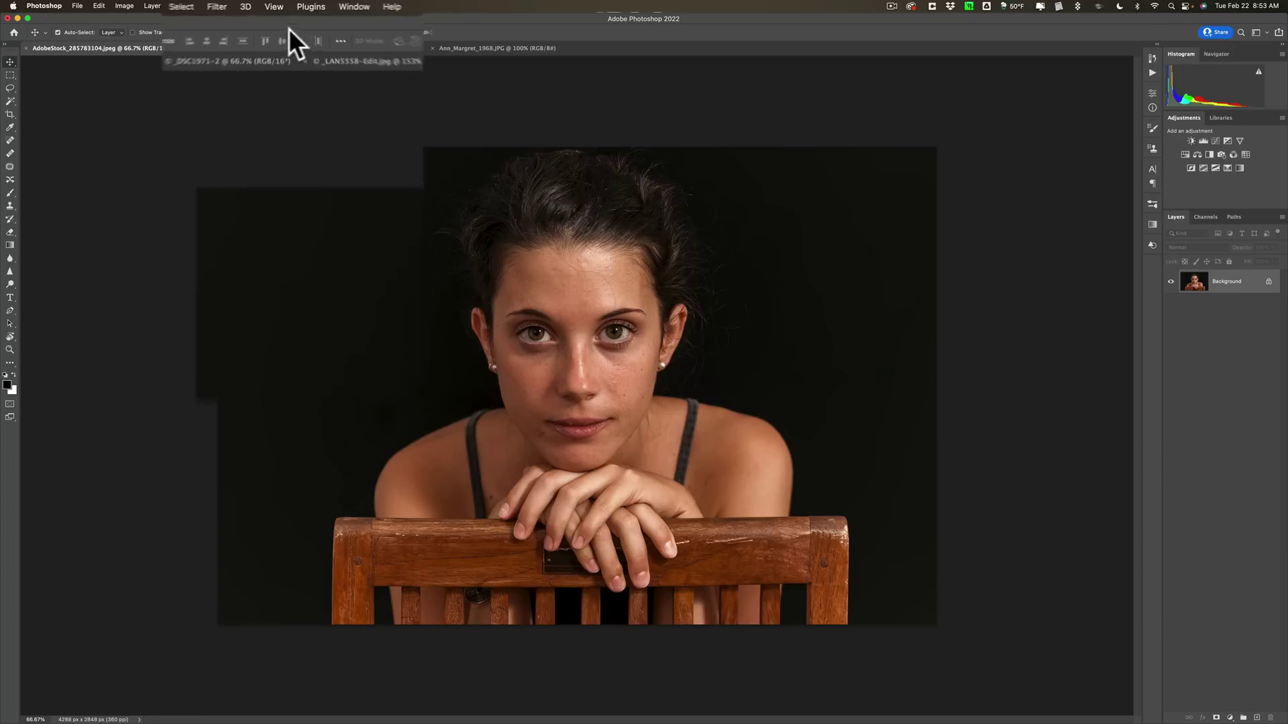
Open Filter > Neural Filters on the portrait so the woman's face is detected
left_click(173, 11)
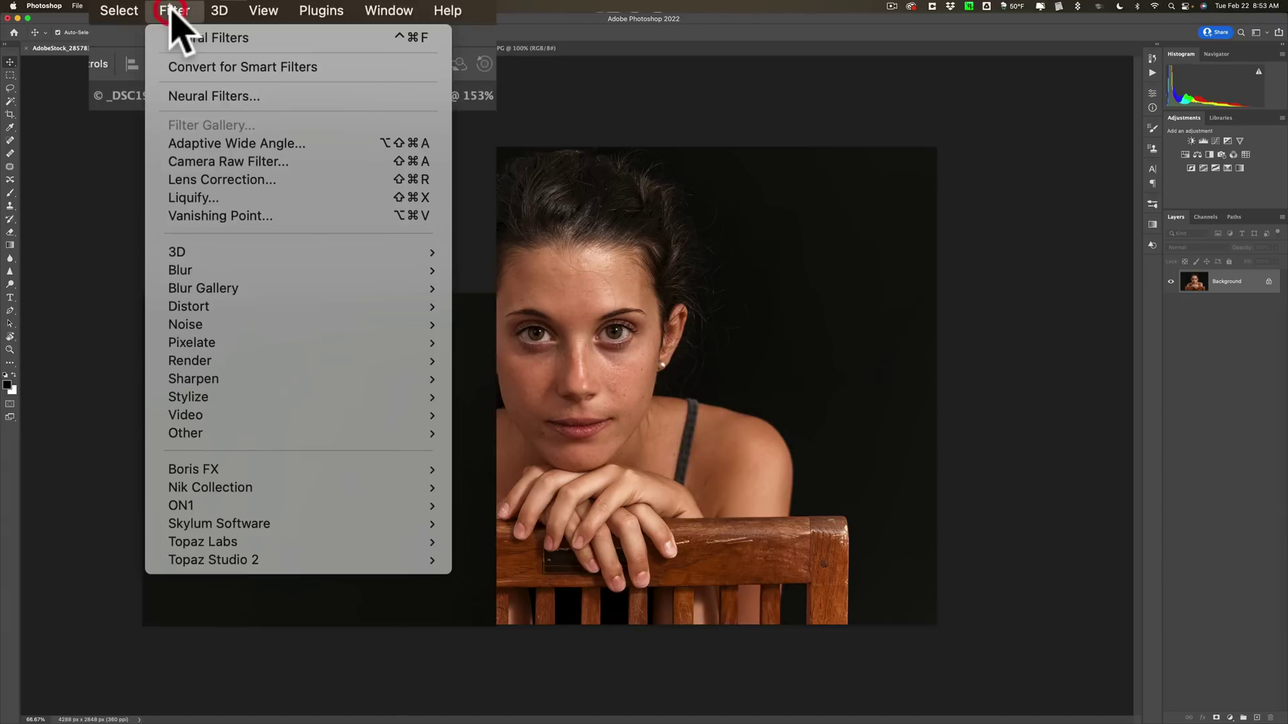
left_click(201, 93)
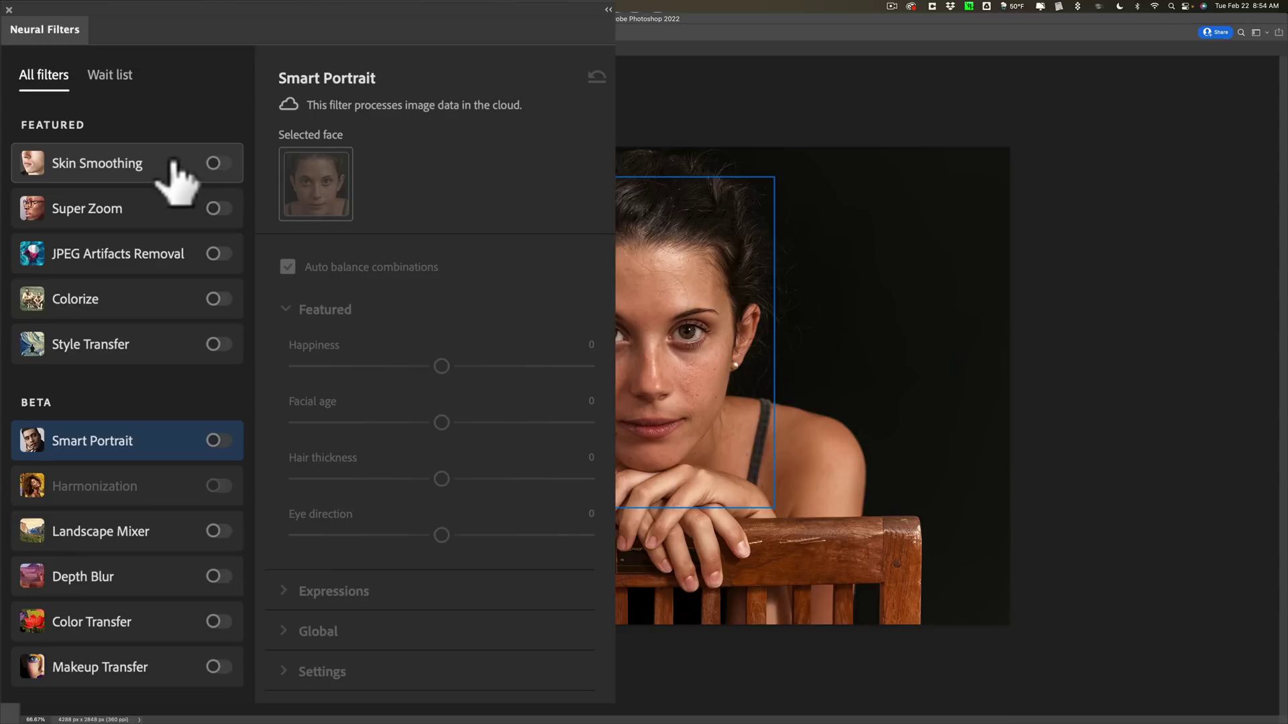
mouse_move(112, 167)
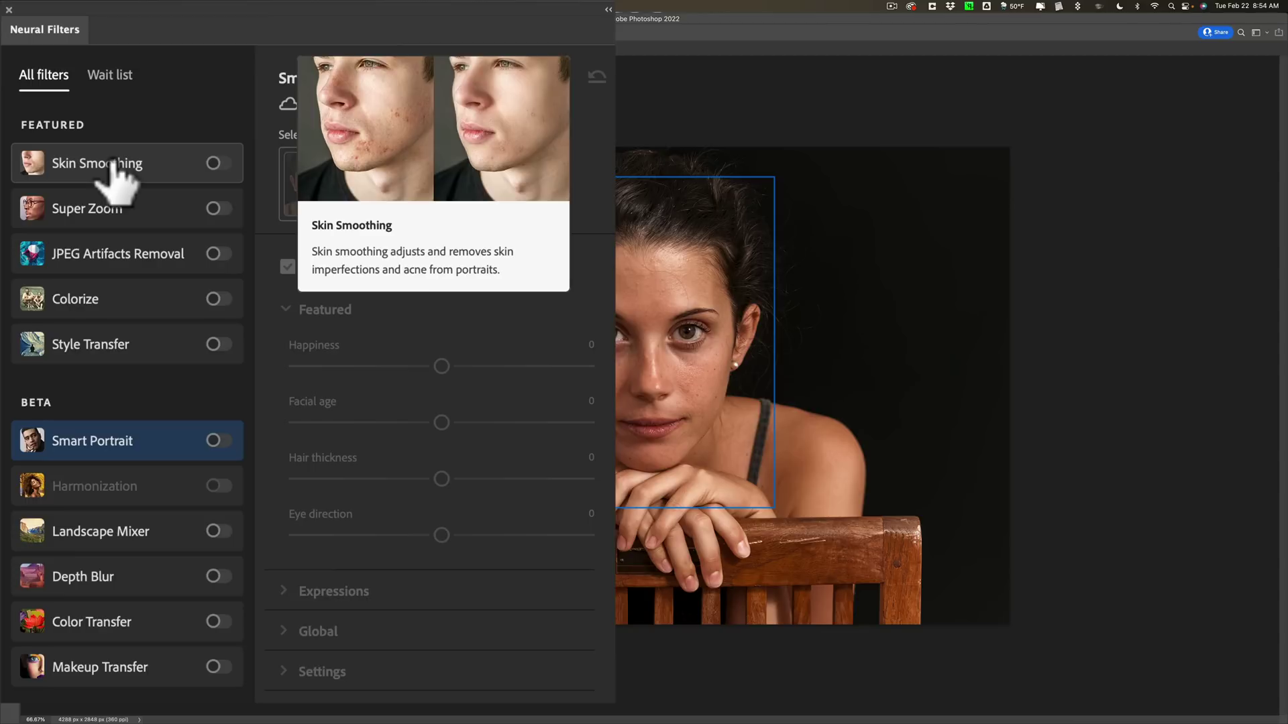
Turn on Skin Smoothing and try Blur at 22 and 89, and Smoothness at -27 and +50
left_click(222, 165)
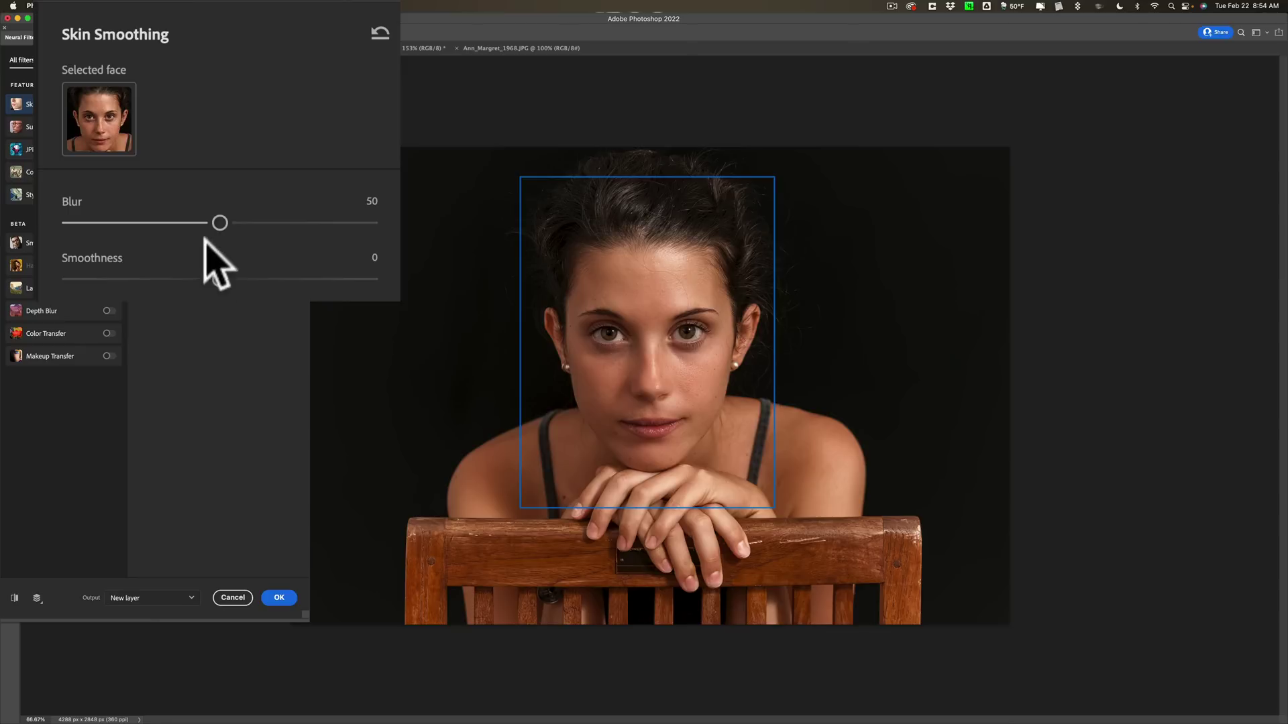
left_click_drag(219, 223, 135, 223)
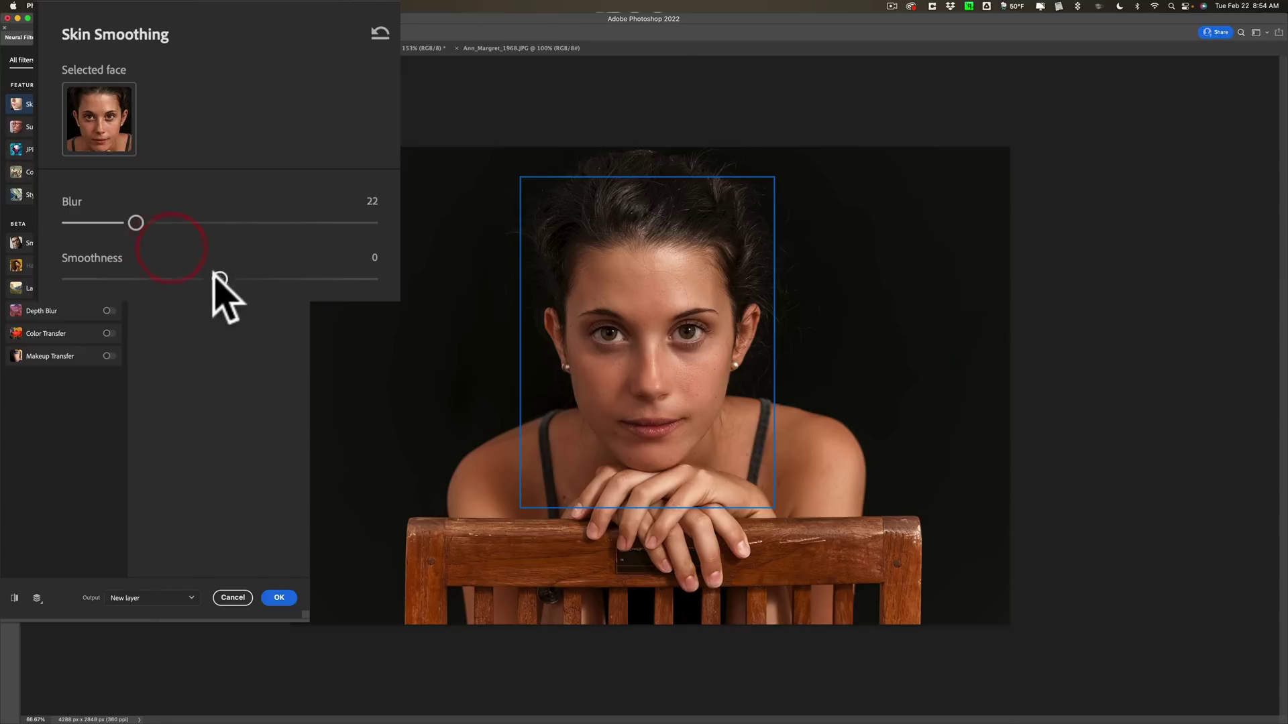
left_click_drag(212, 278, 138, 280)
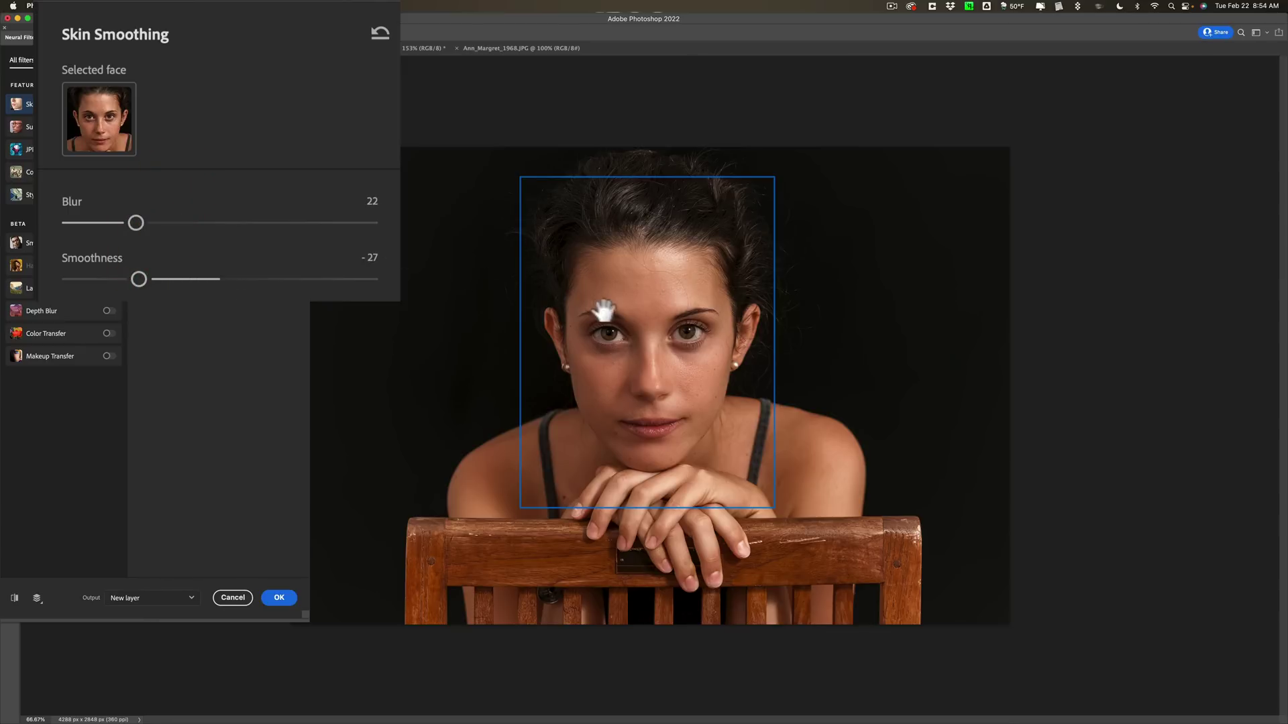
left_click_drag(137, 224, 382, 225)
left_click_drag(138, 279, 374, 280)
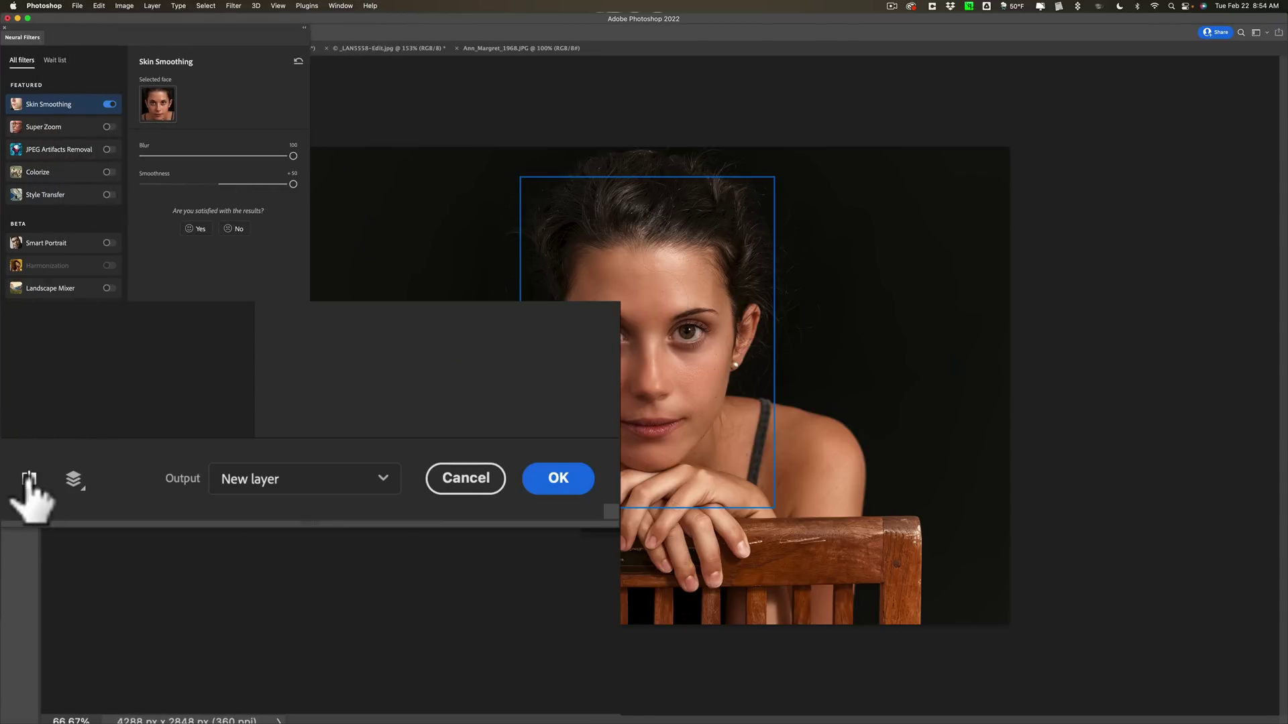
Compare the smoothed preview against the original photo with Show original
left_click(14, 597)
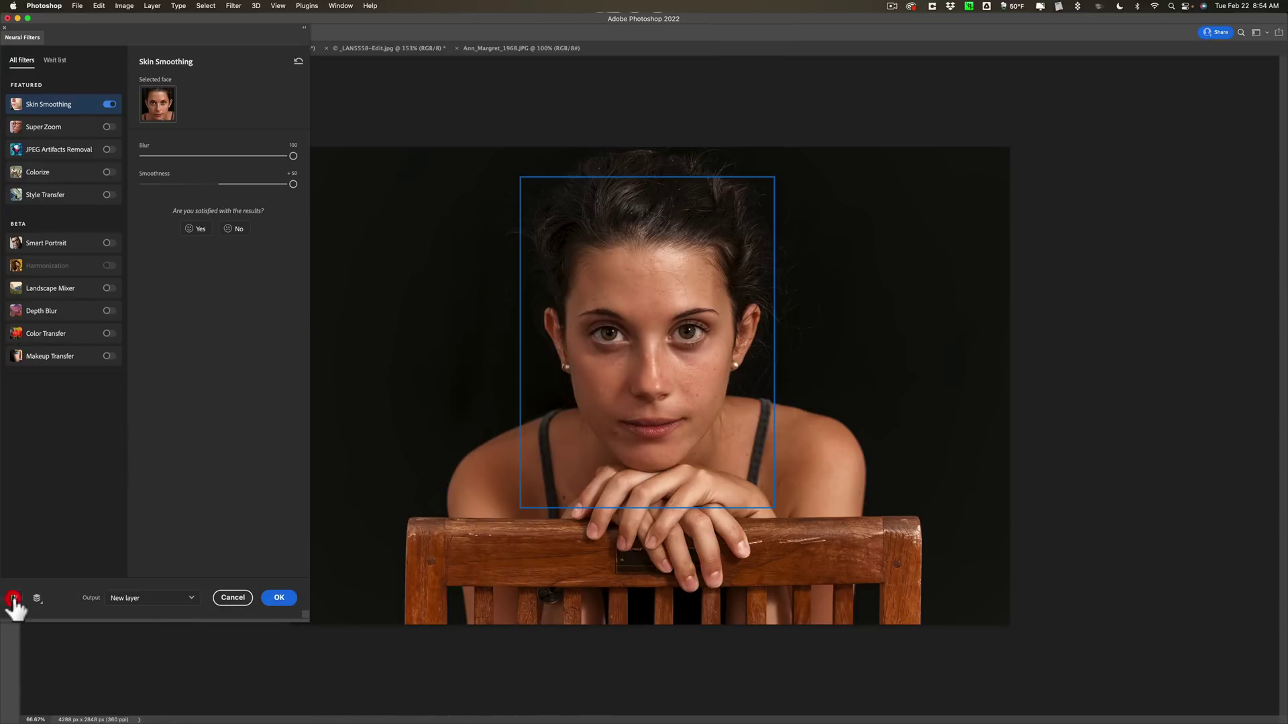
left_click(14, 597)
left_click(14, 597)
left_click(15, 598)
Lower Smoothness to -6 and check it against the original once more
left_click(221, 184)
left_click(219, 155)
left_click_drag(220, 184, 208, 184)
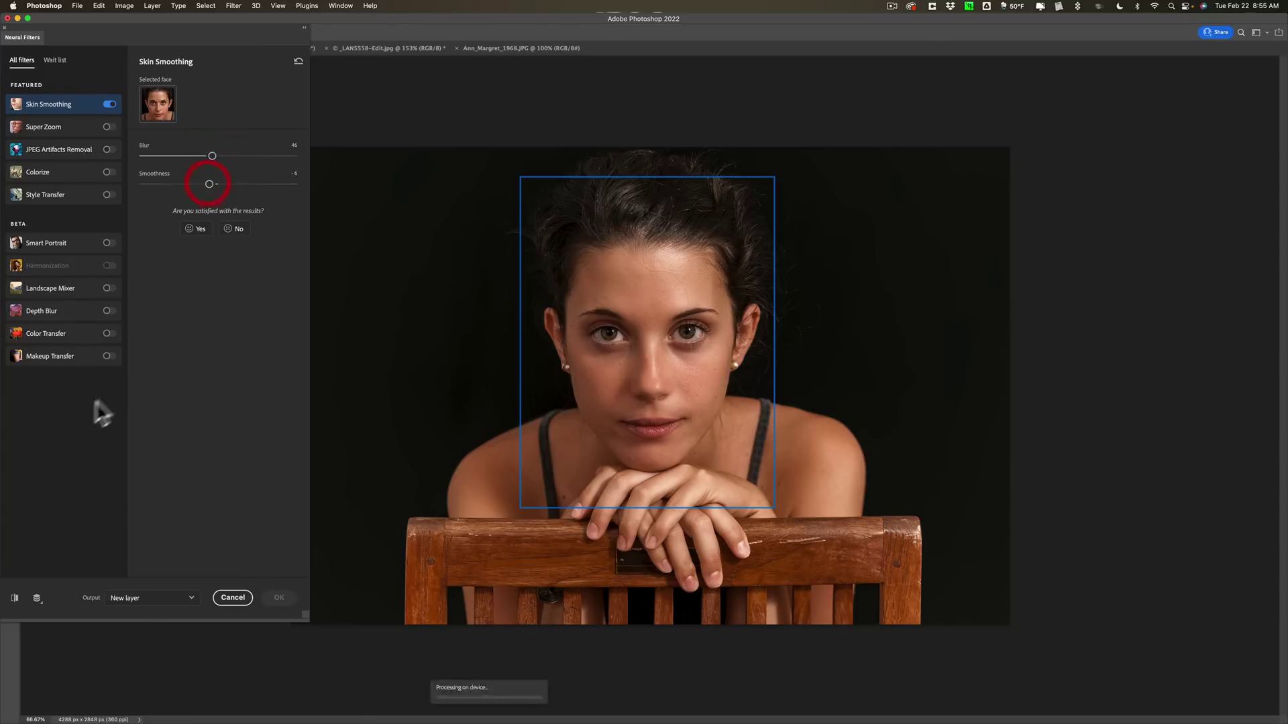
left_click(14, 598)
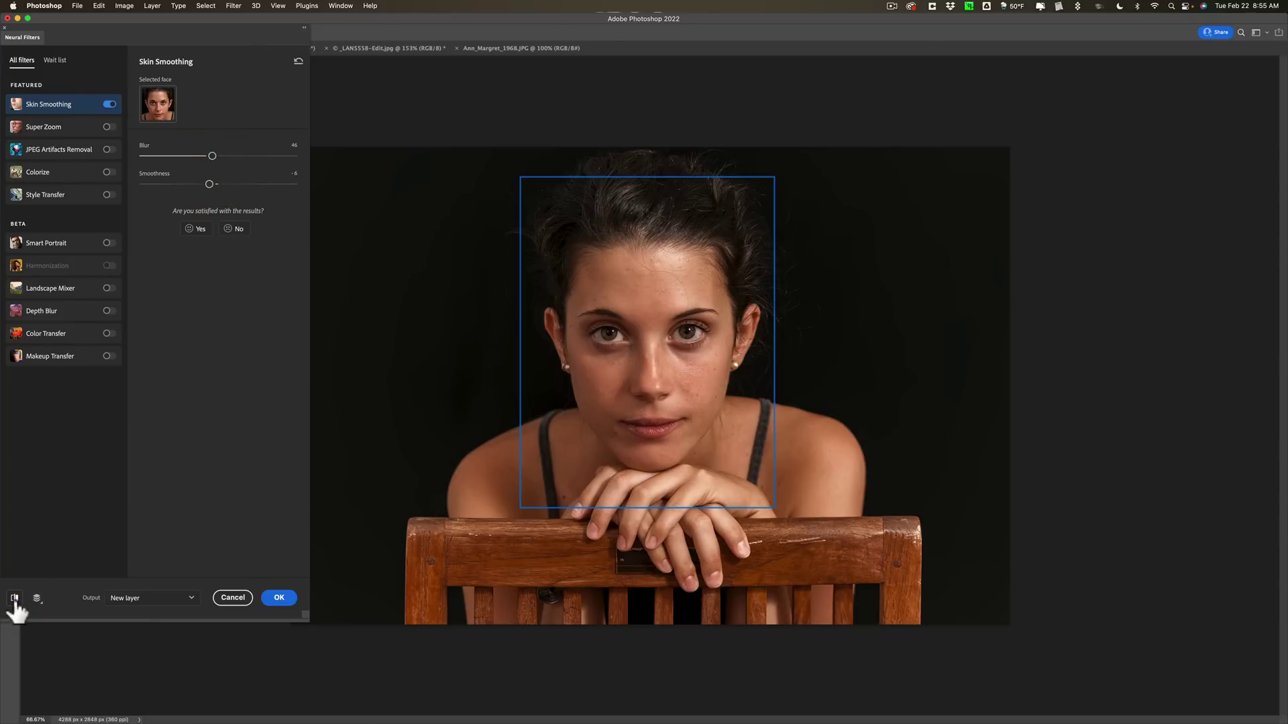
left_click(14, 598)
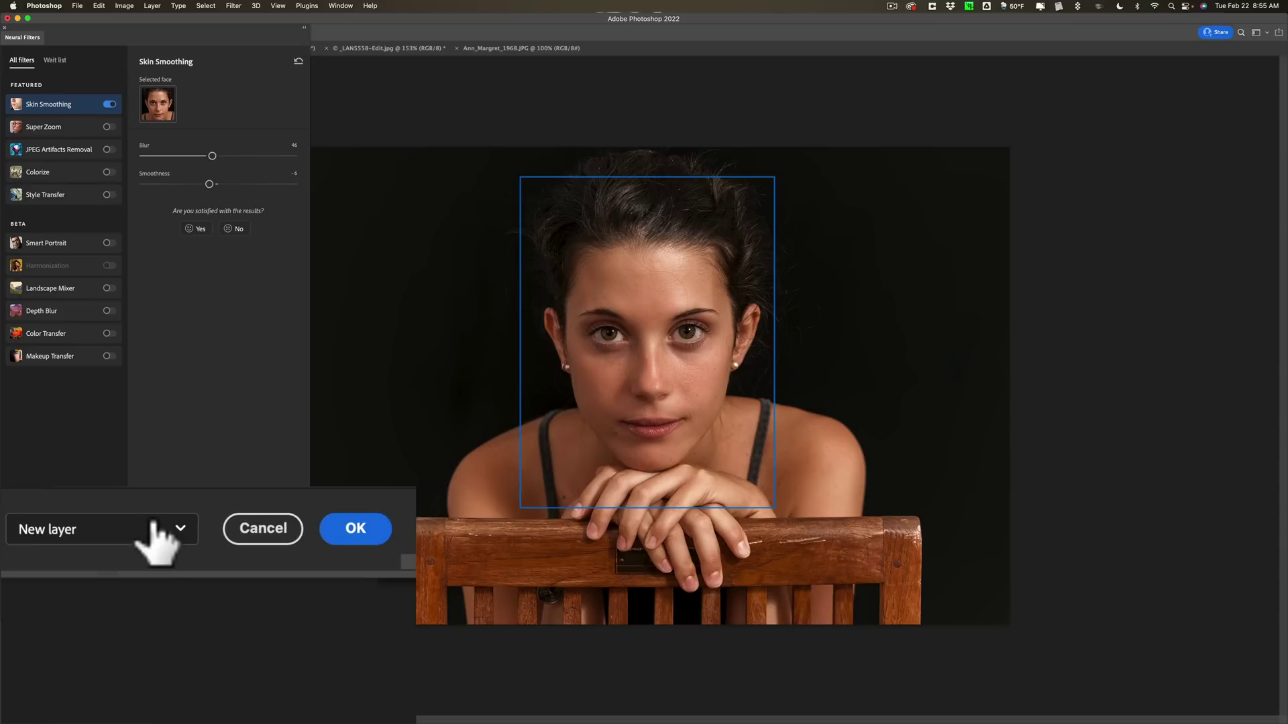
Keep Output set to New layer and apply Skin Smoothing, creating Layer 1
left_click(179, 530)
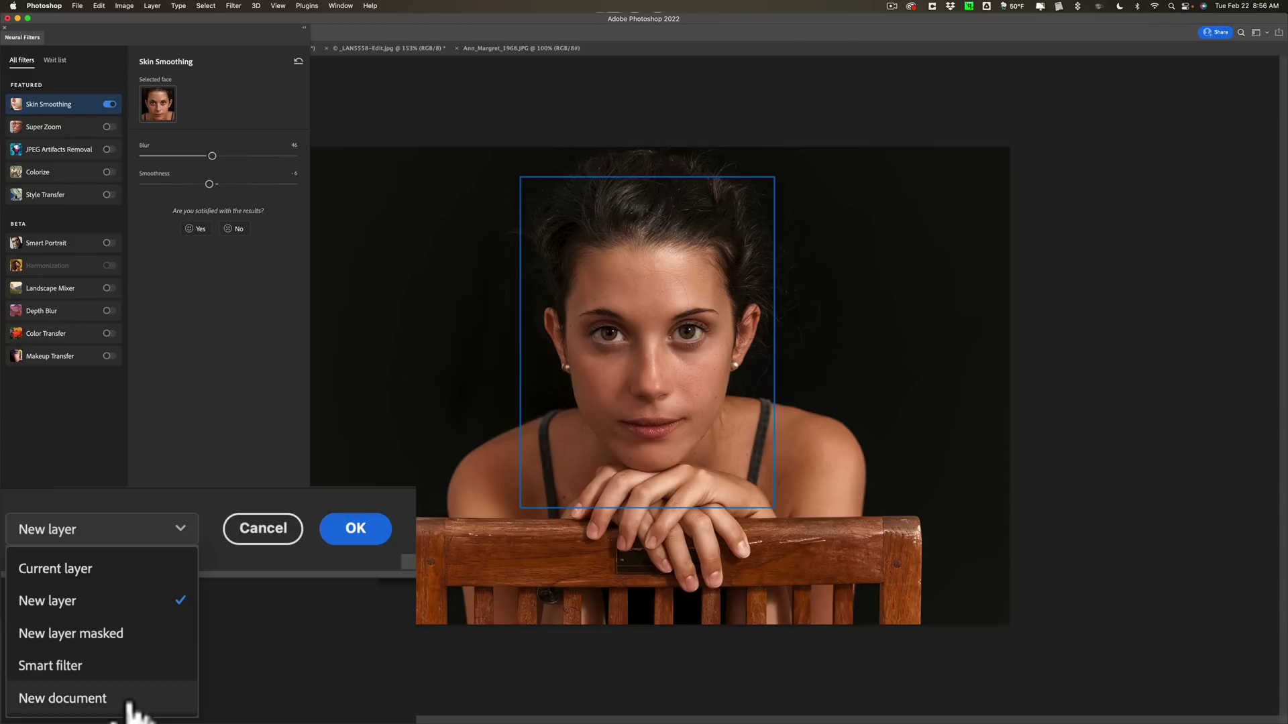
left_click(97, 601)
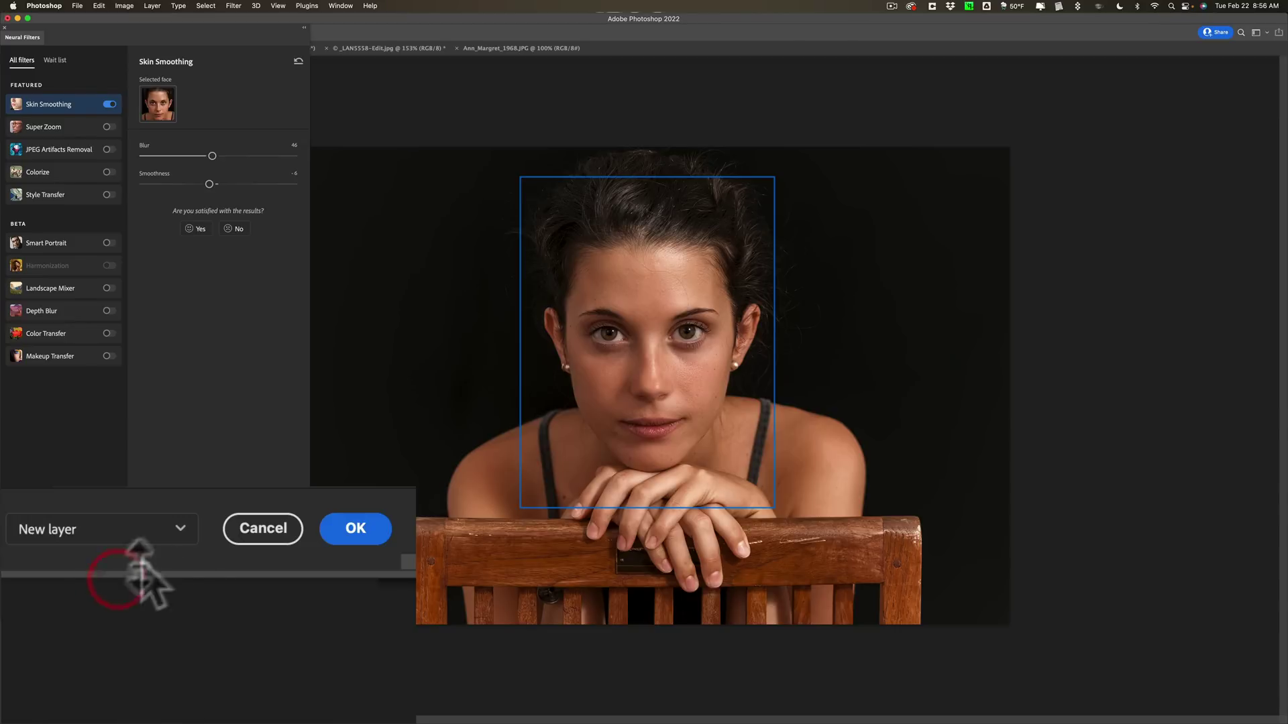
left_click(350, 529)
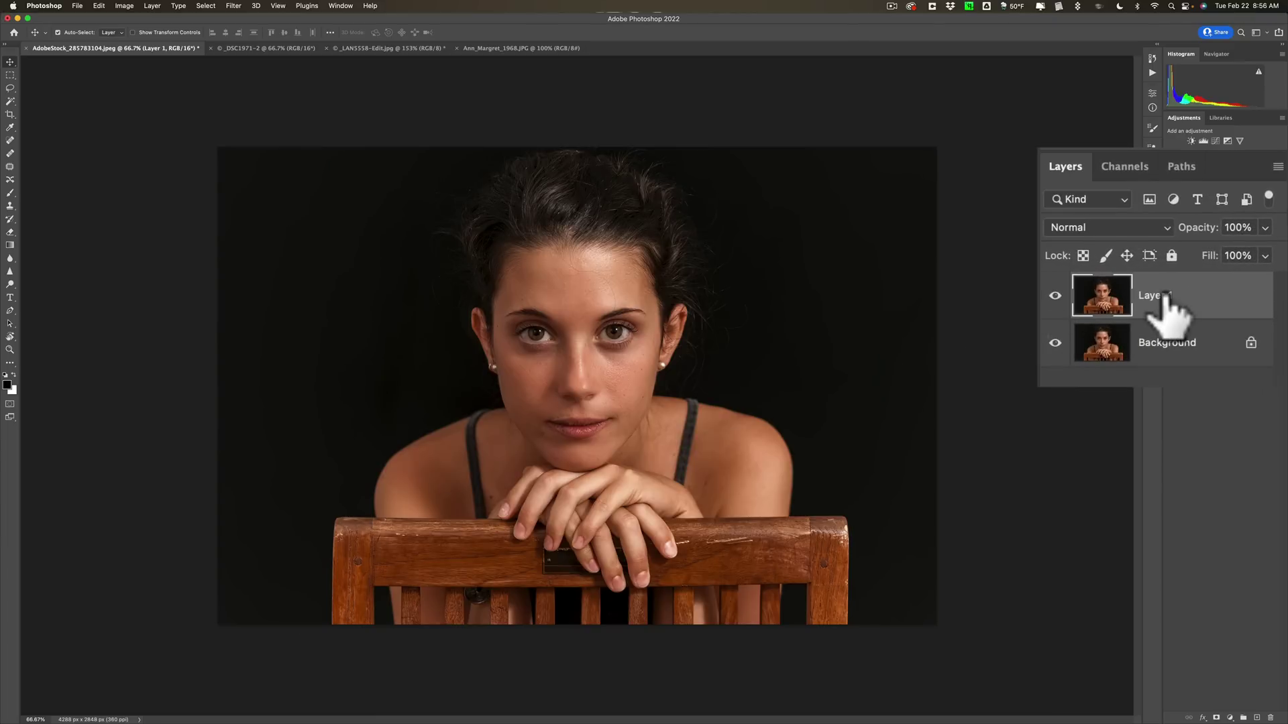
Hide and reshow Layer 1 to compare, then switch to the _DSC1971-2 woodpecker document
left_click(1055, 295)
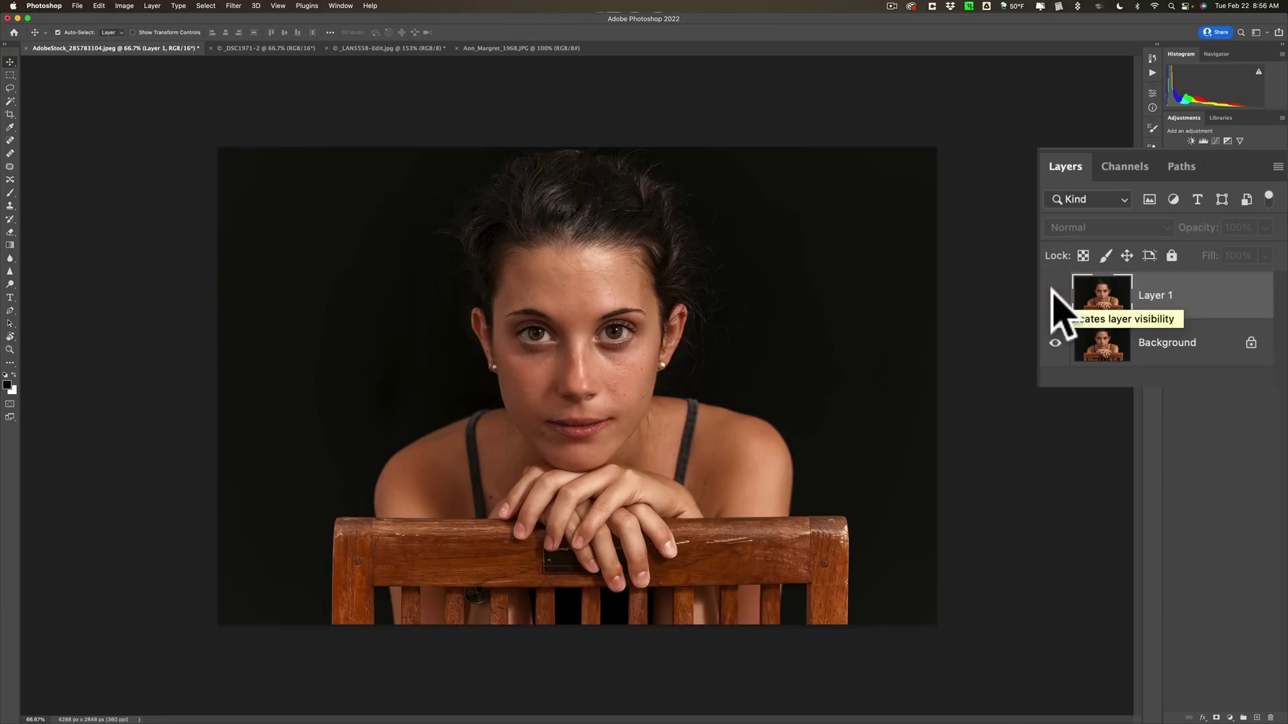
left_click(1055, 295)
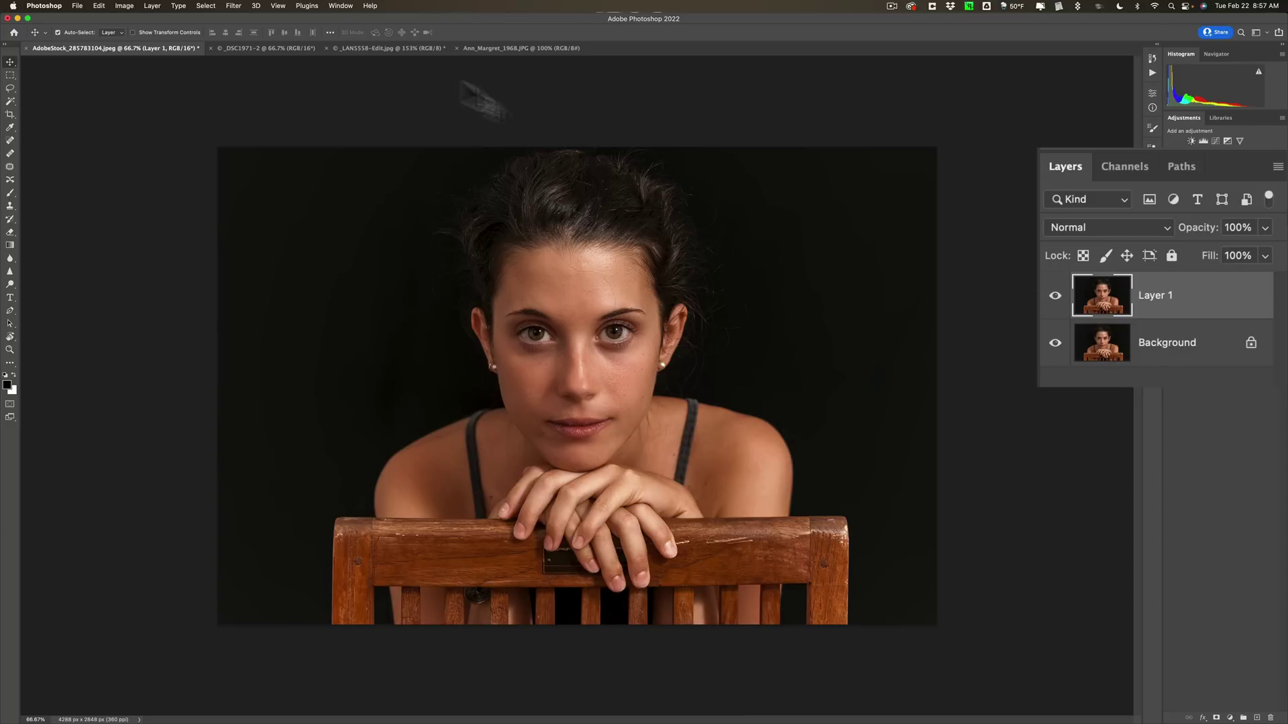
left_click(272, 49)
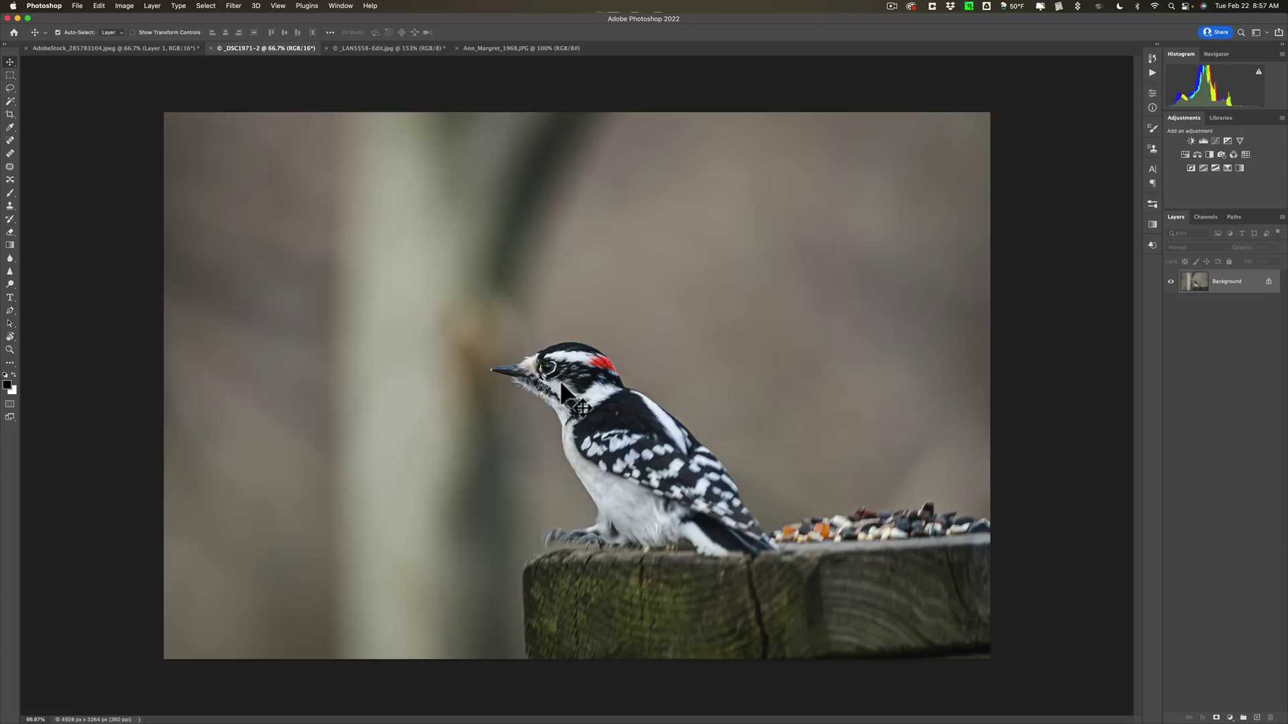
In Neural Filters, enable Super Zoom on the woodpecker and step the zoom up to 5x
left_click(238, 9)
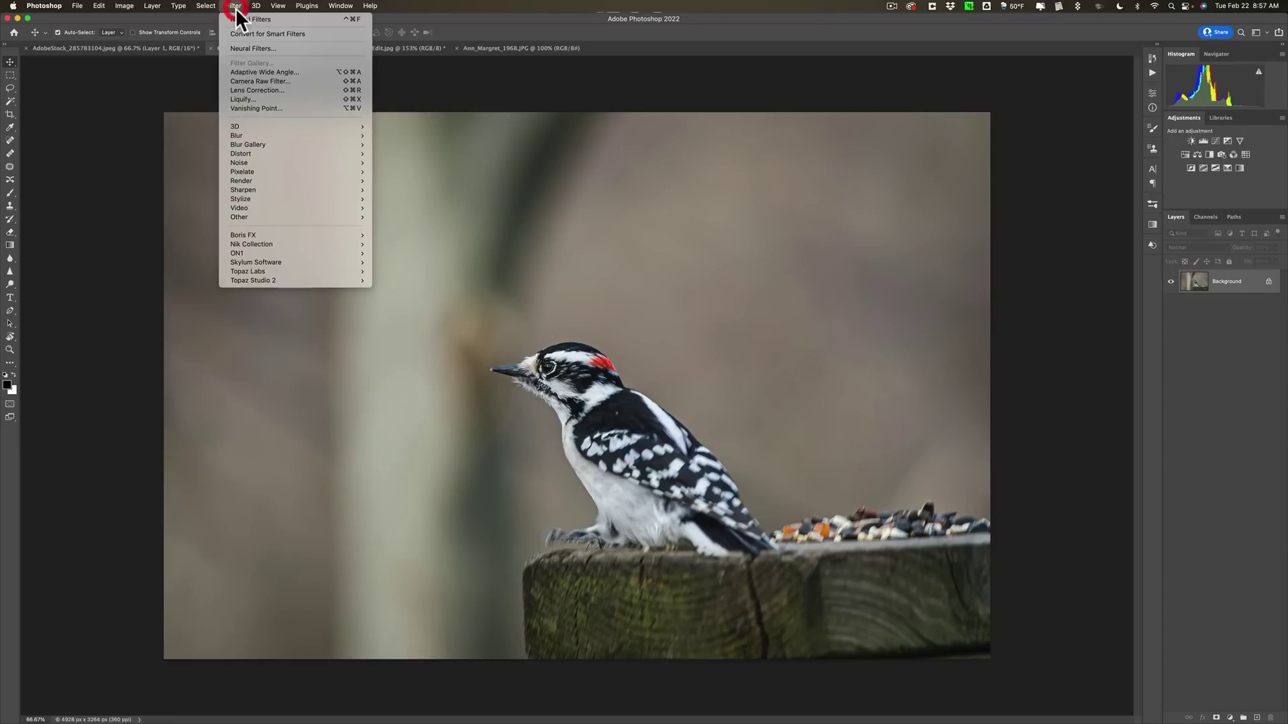
left_click(249, 49)
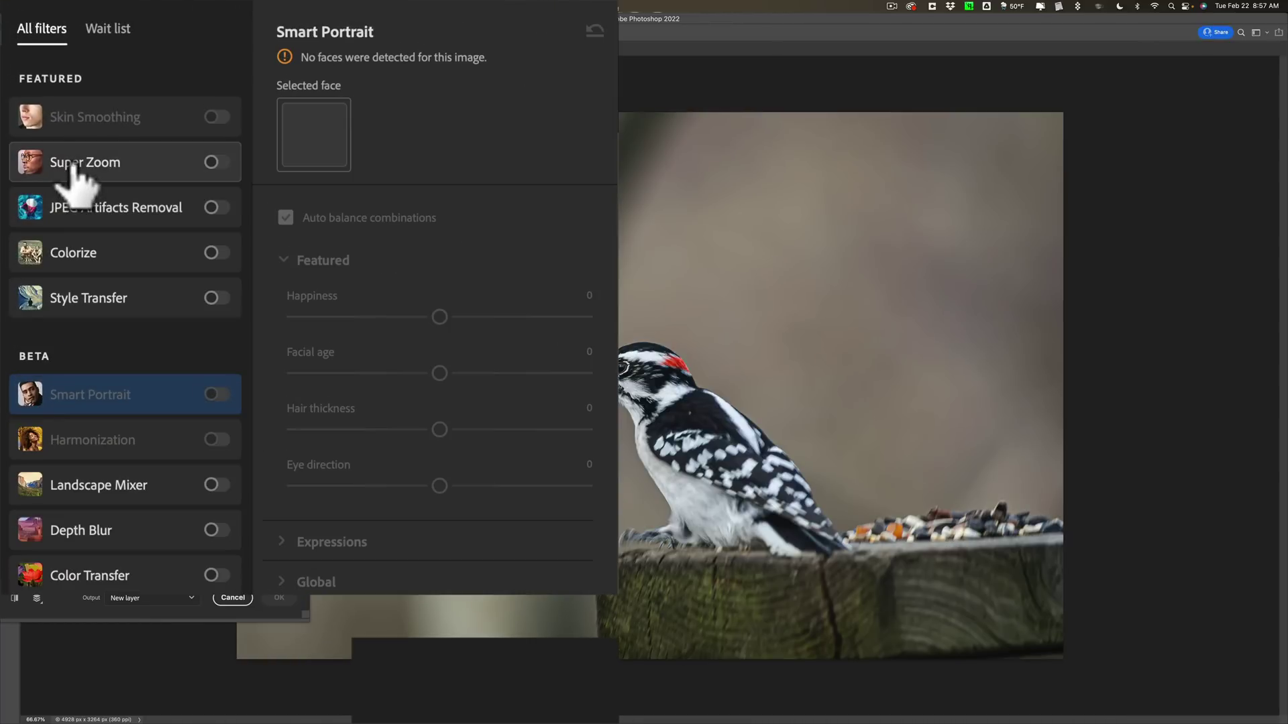
mouse_move(74, 168)
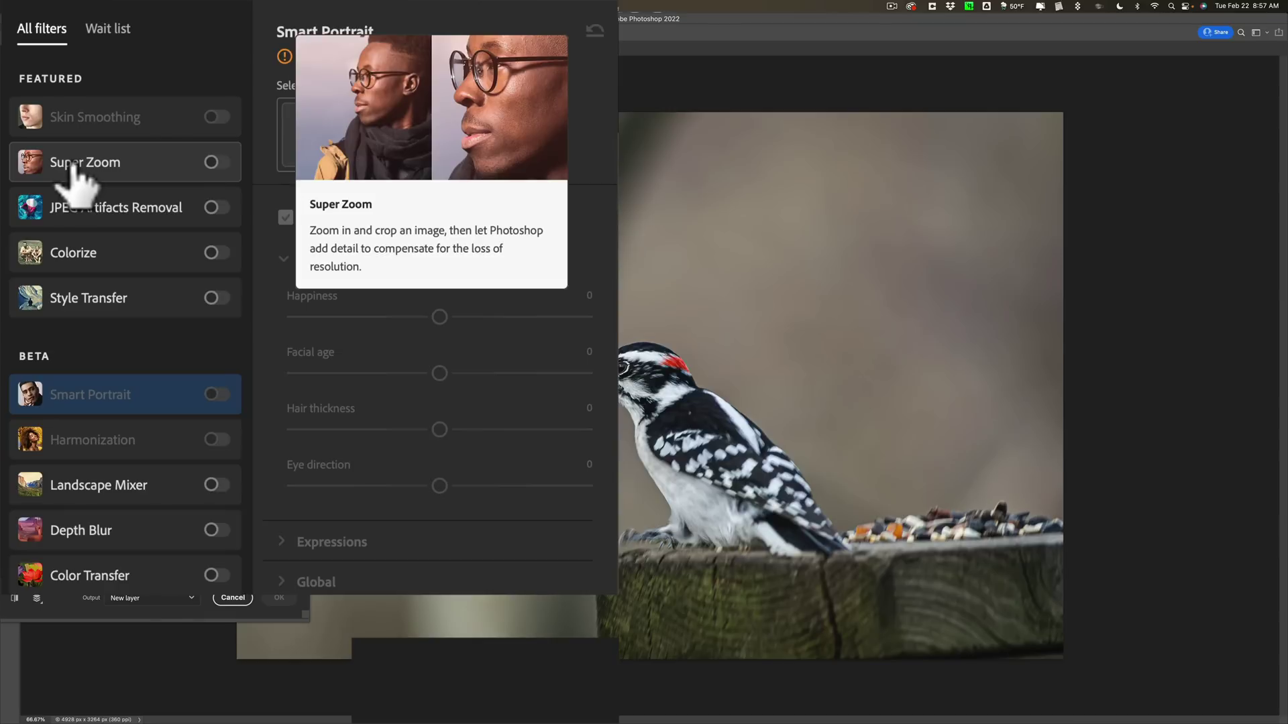
left_click(216, 163)
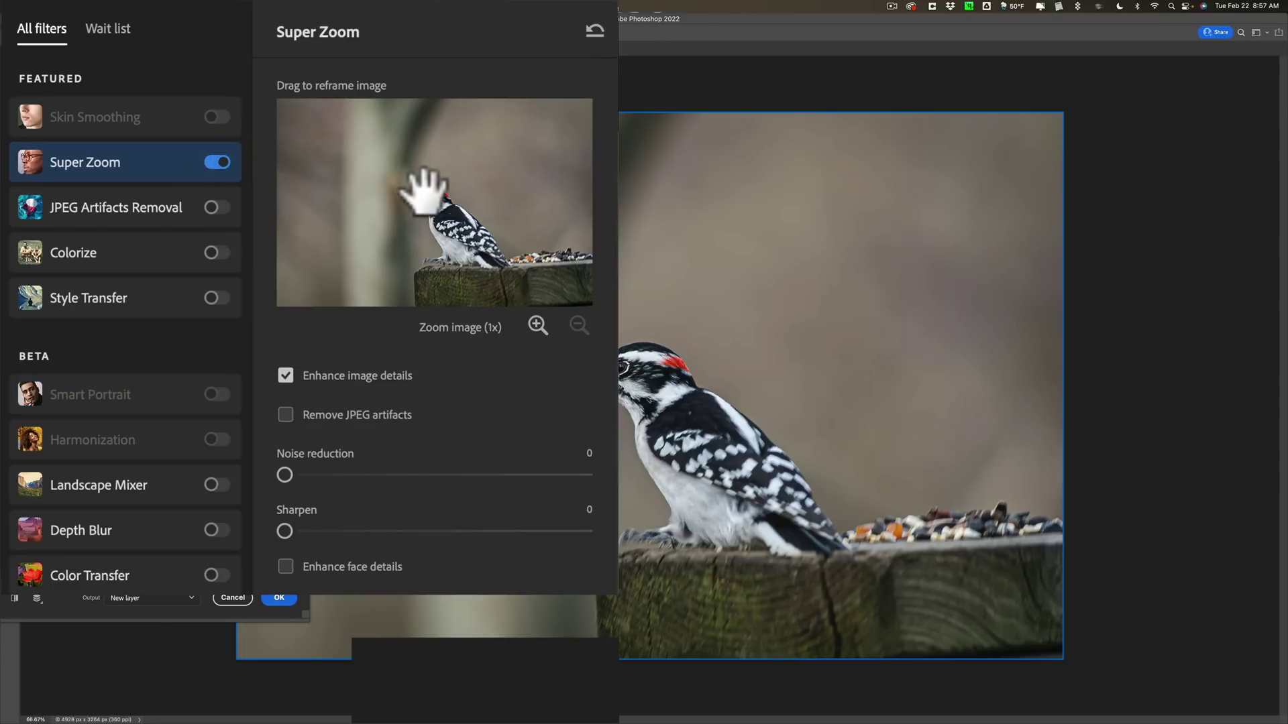
left_click(536, 324)
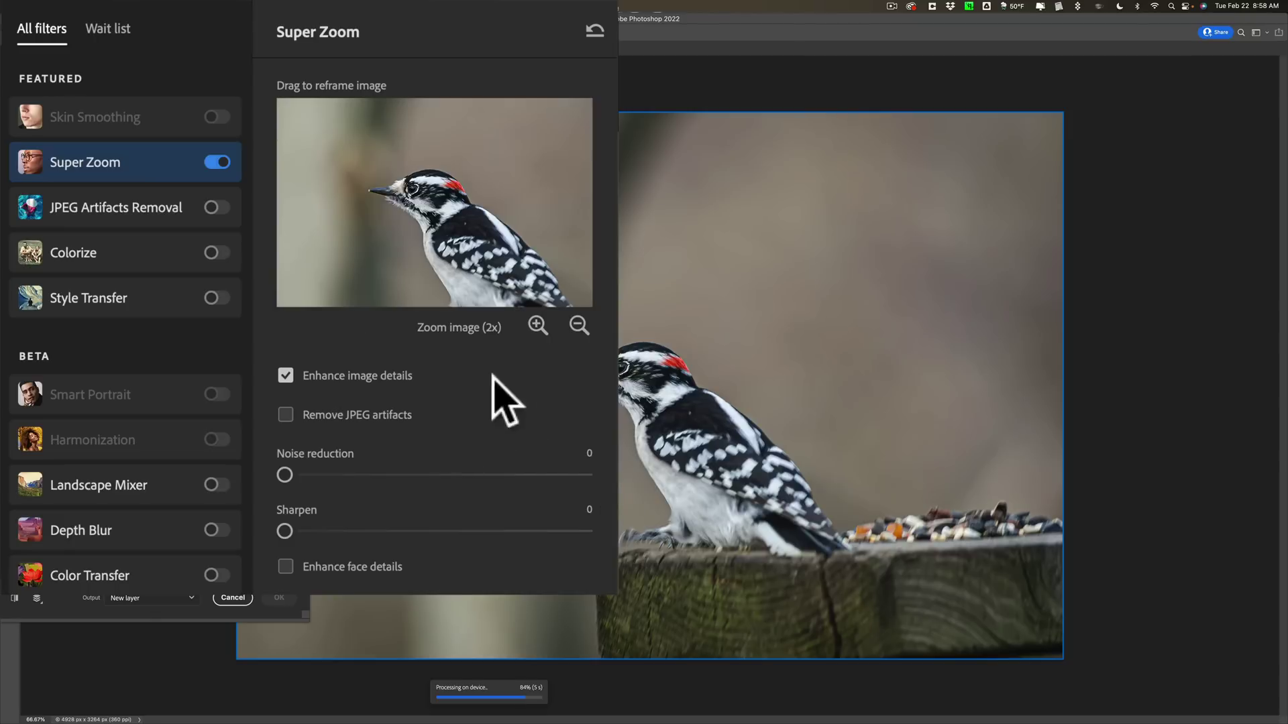
left_click(536, 324)
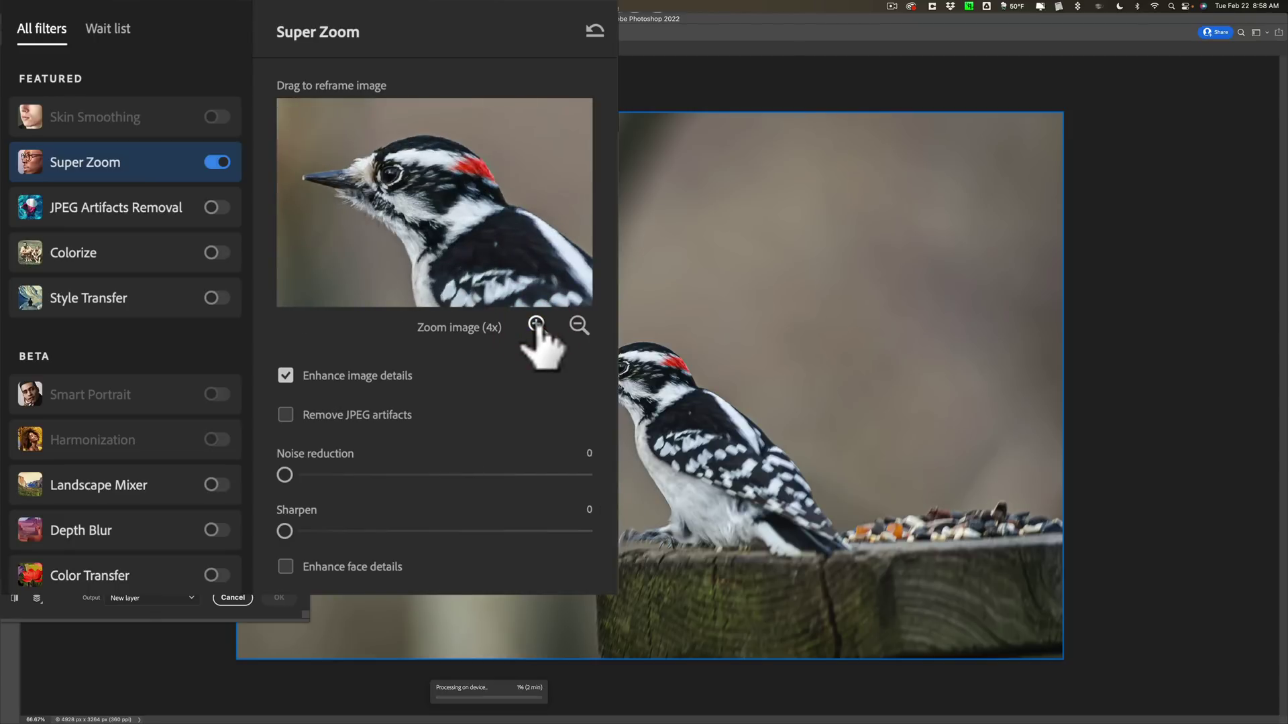
left_click(536, 324)
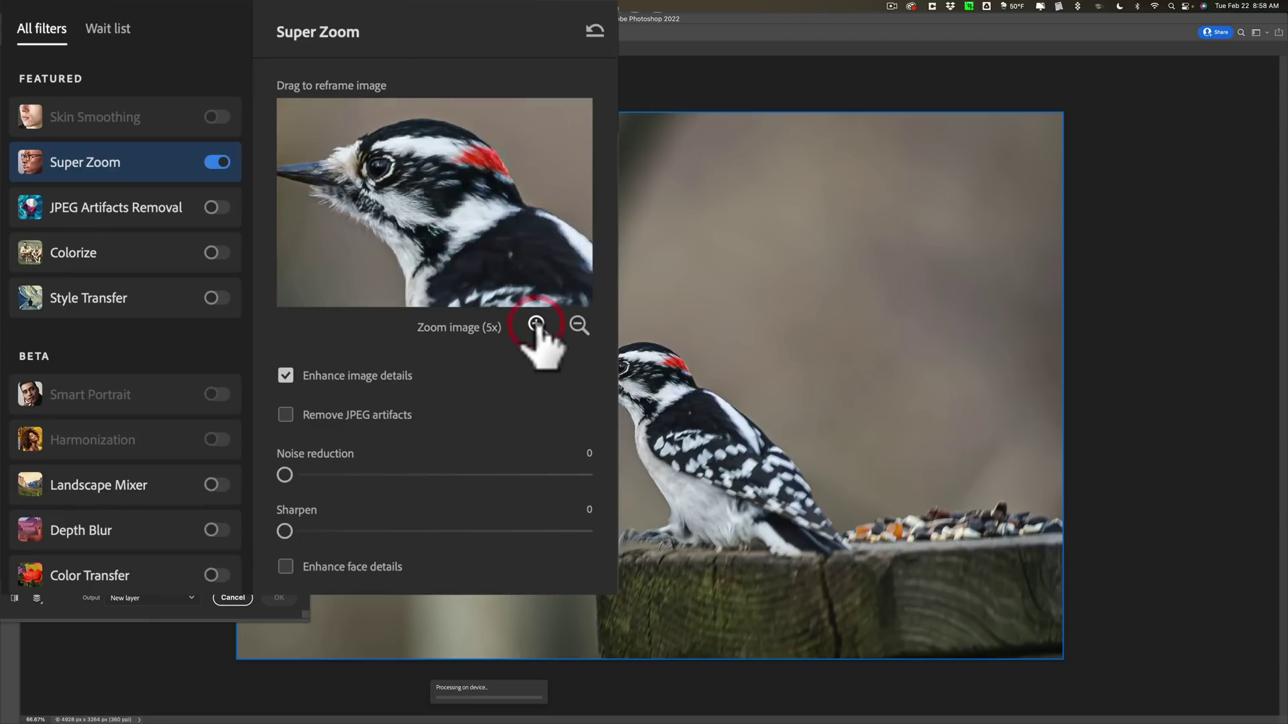
Frame the woodpecker's head in the Super Zoom preview and set Sharpen to 23
left_click_drag(411, 208, 450, 215)
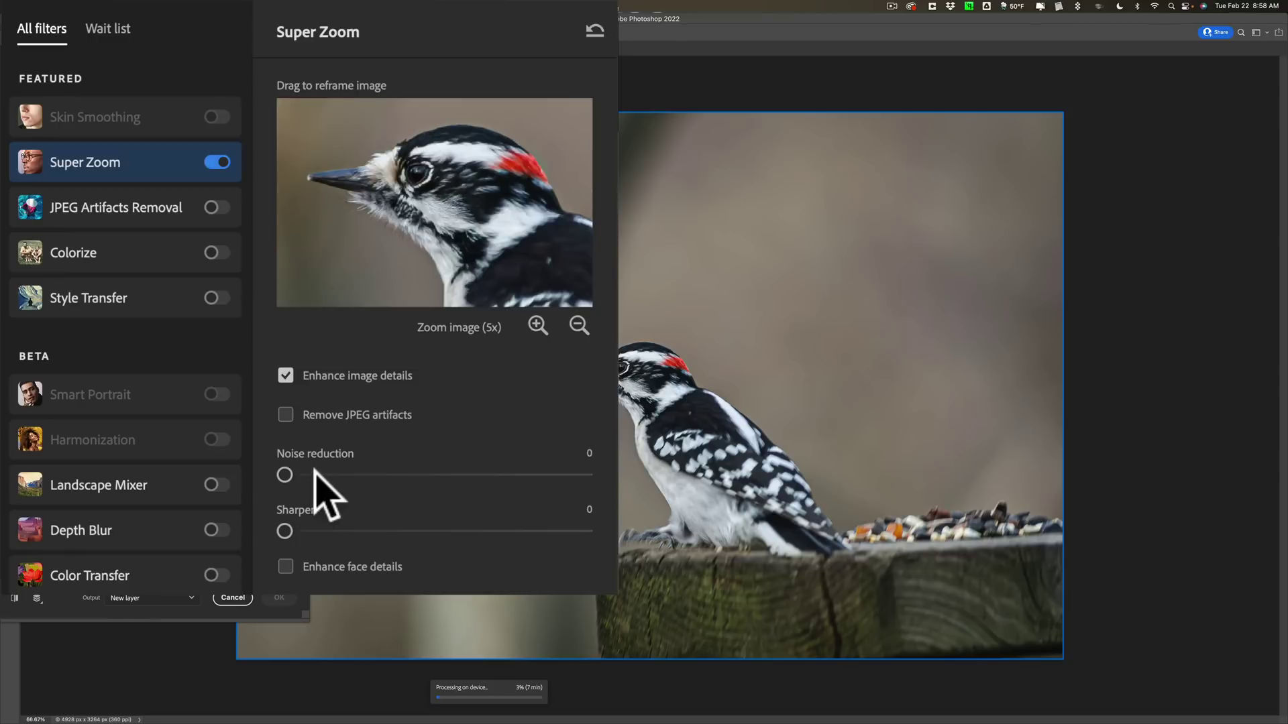
left_click_drag(285, 532, 514, 532)
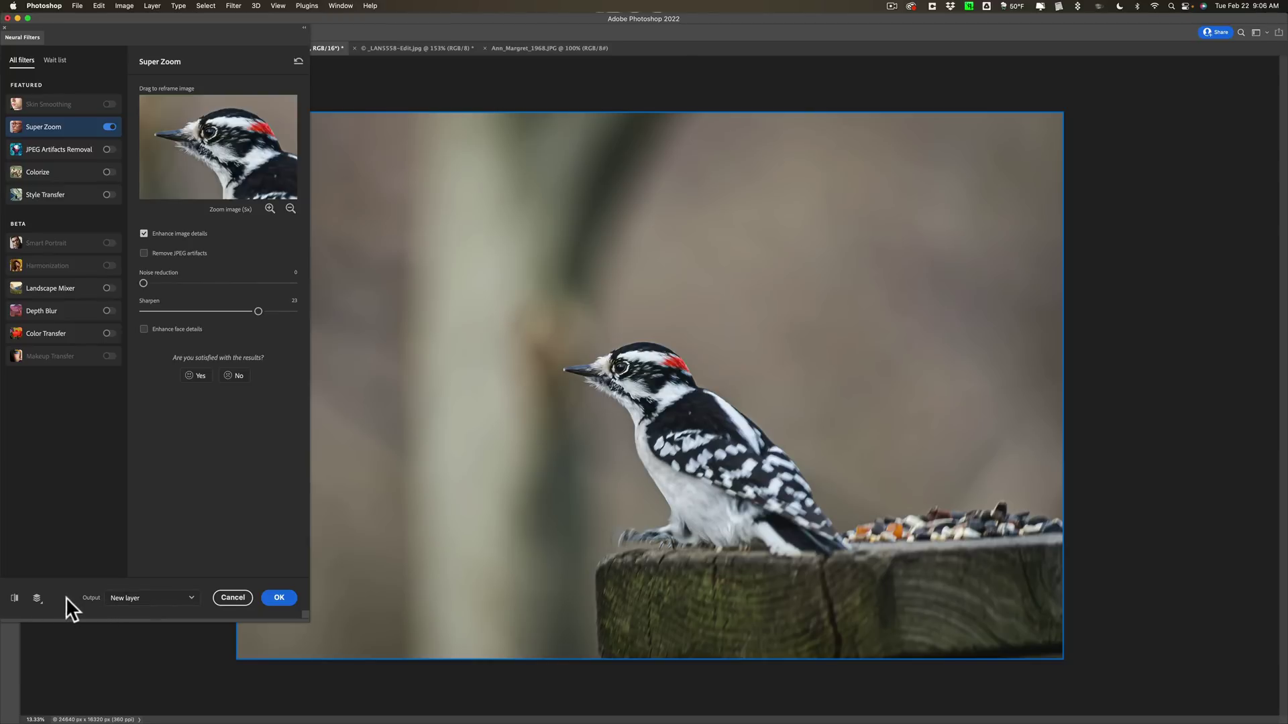
Compare with the original, apply Super Zoom to a new Layer 1, then hide it and zoom in
left_click(15, 598)
left_click(15, 599)
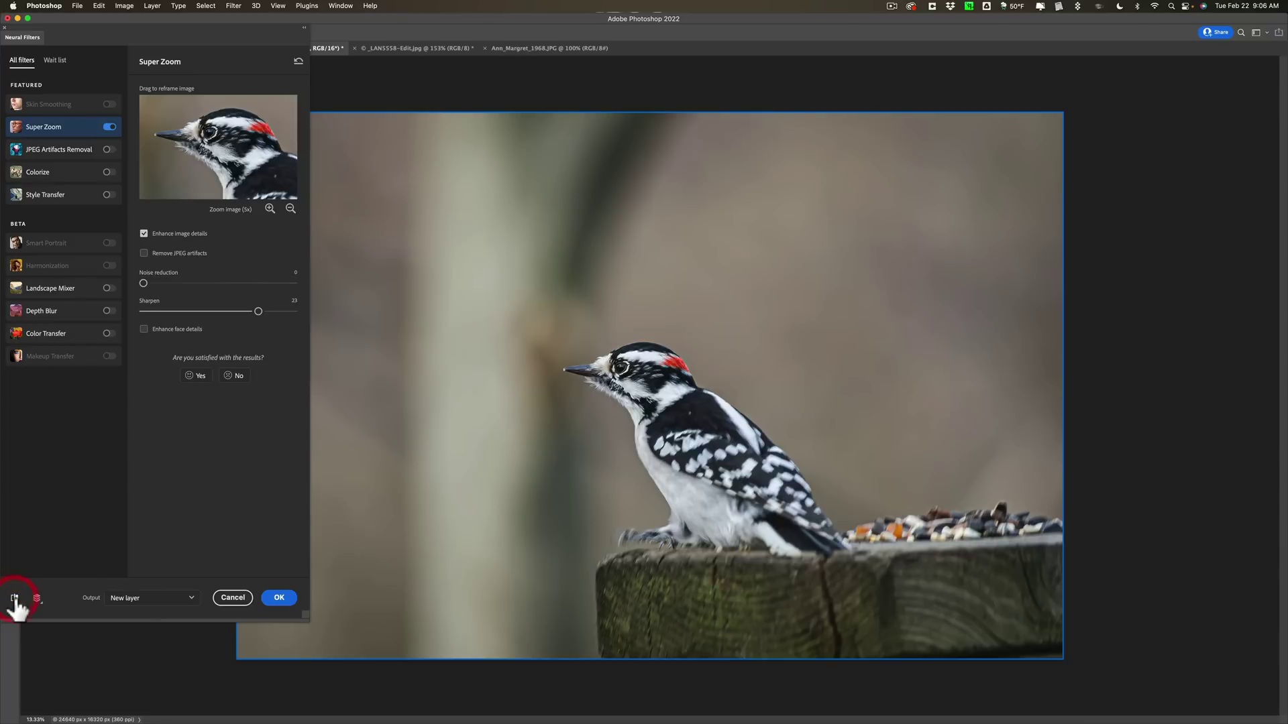
left_click(279, 599)
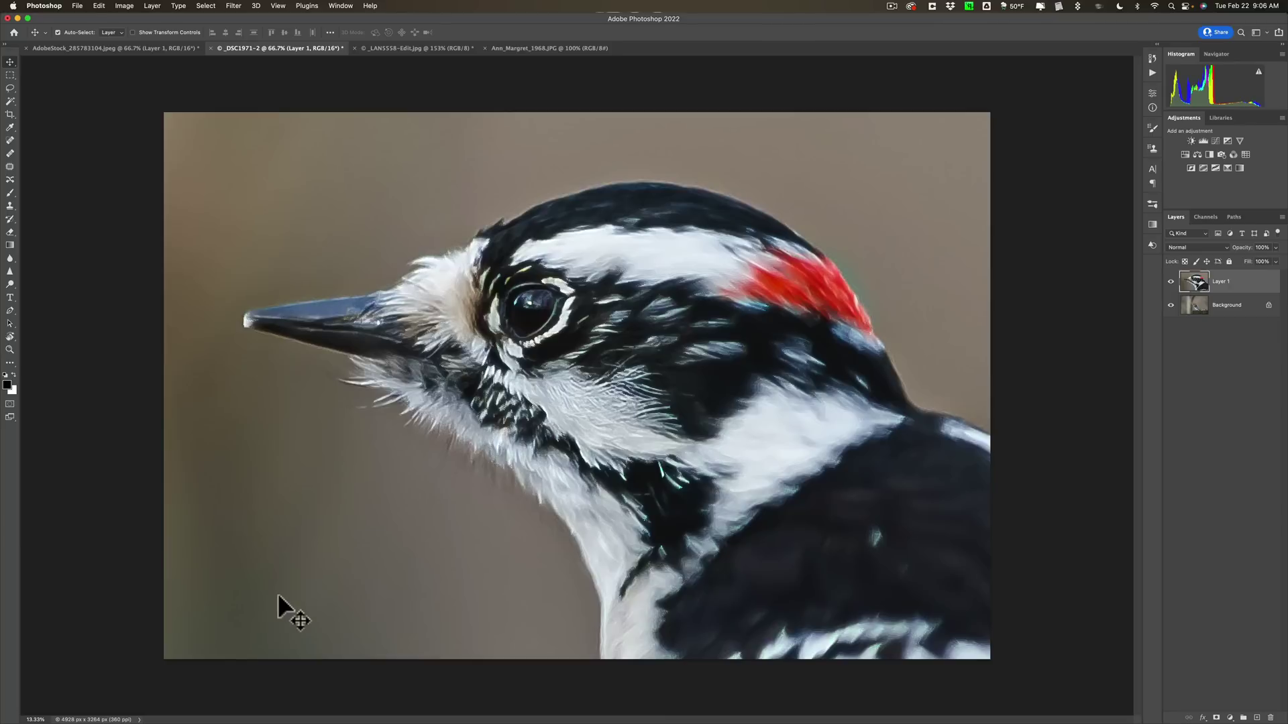
left_click(1171, 282)
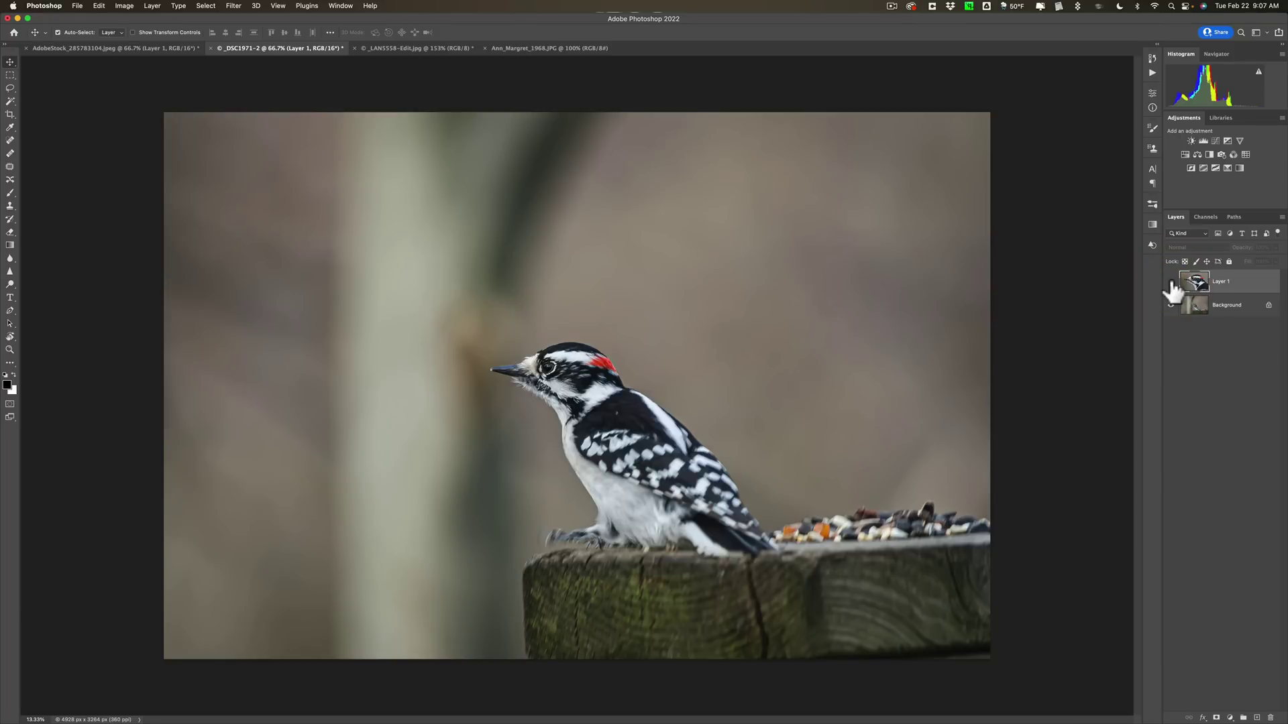
key("super+equal")
key("super+equal")
key("super+equal")
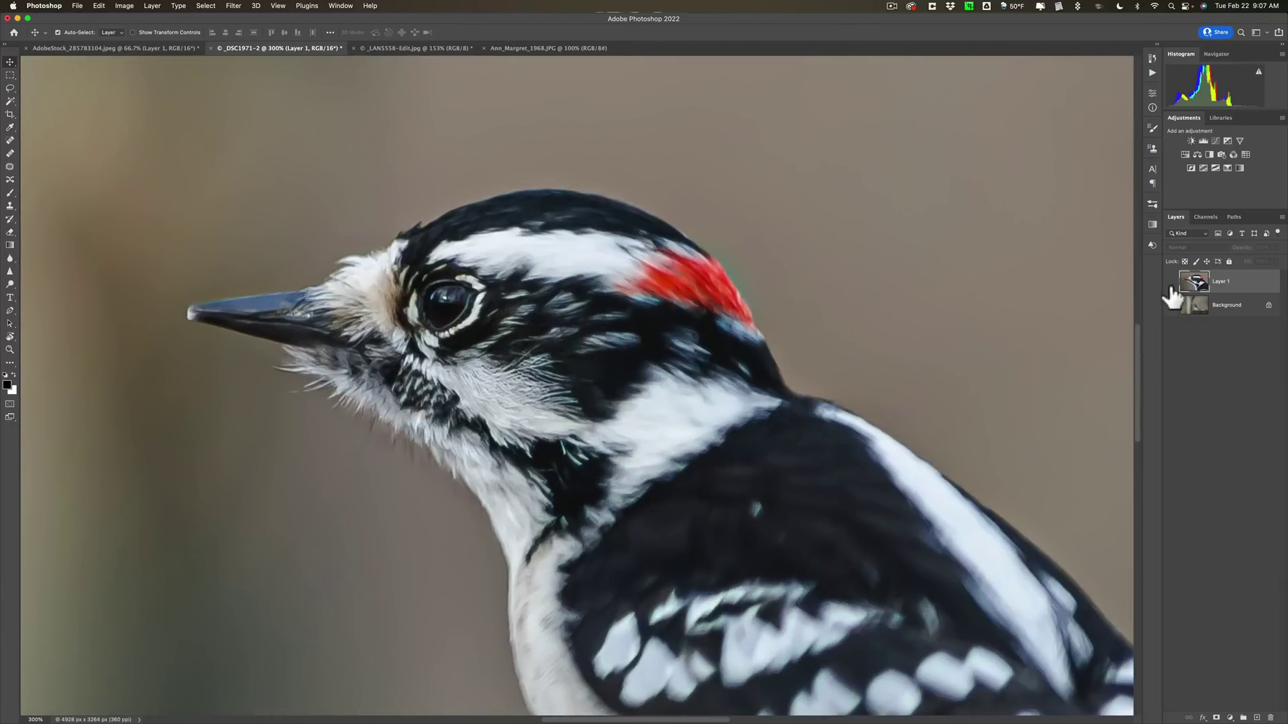
Reshow Layer 1, fit the view, undo the last change, and switch to _LAN5558-Edit.jpg
left_click(1171, 281)
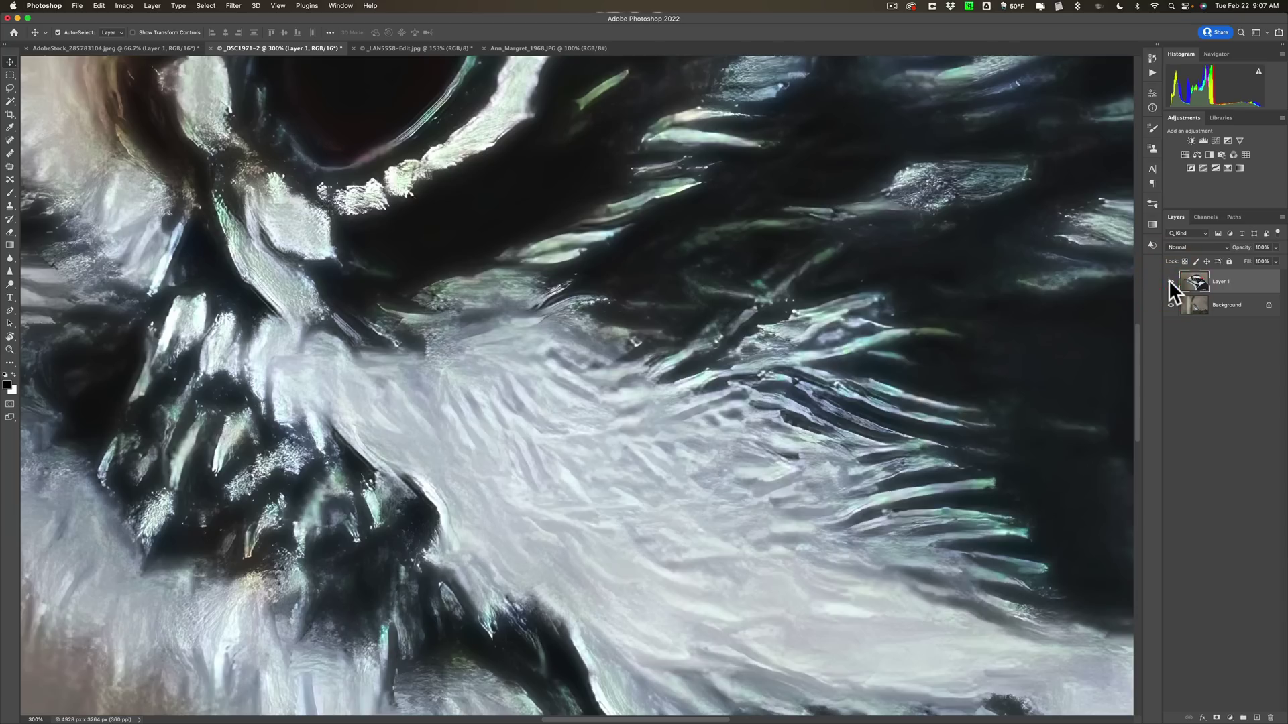
key("super+0")
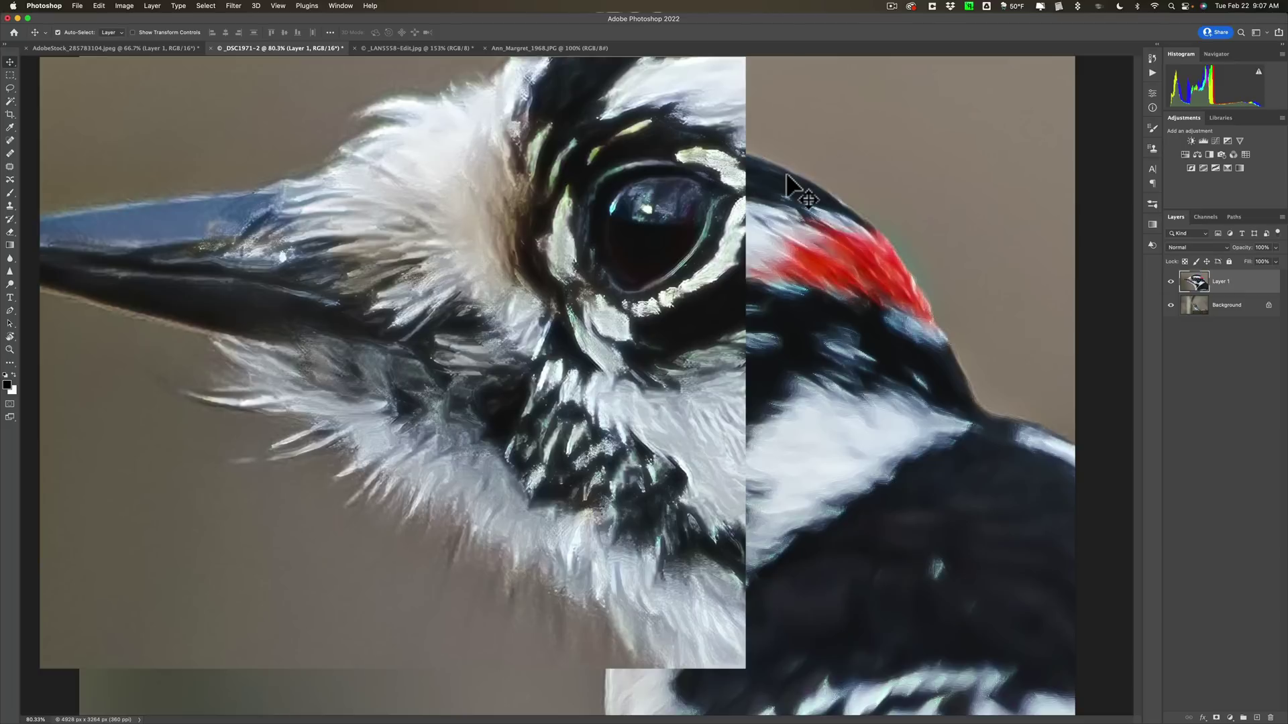
key("ctrl+z")
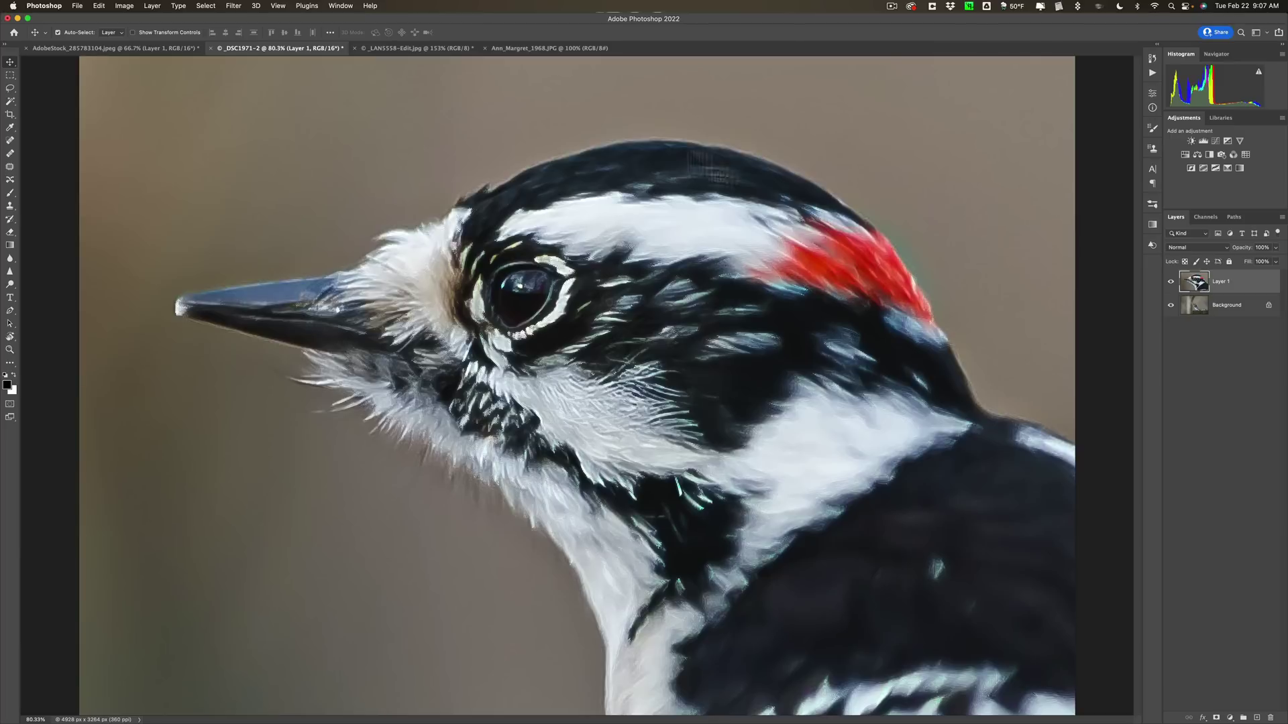
left_click(401, 48)
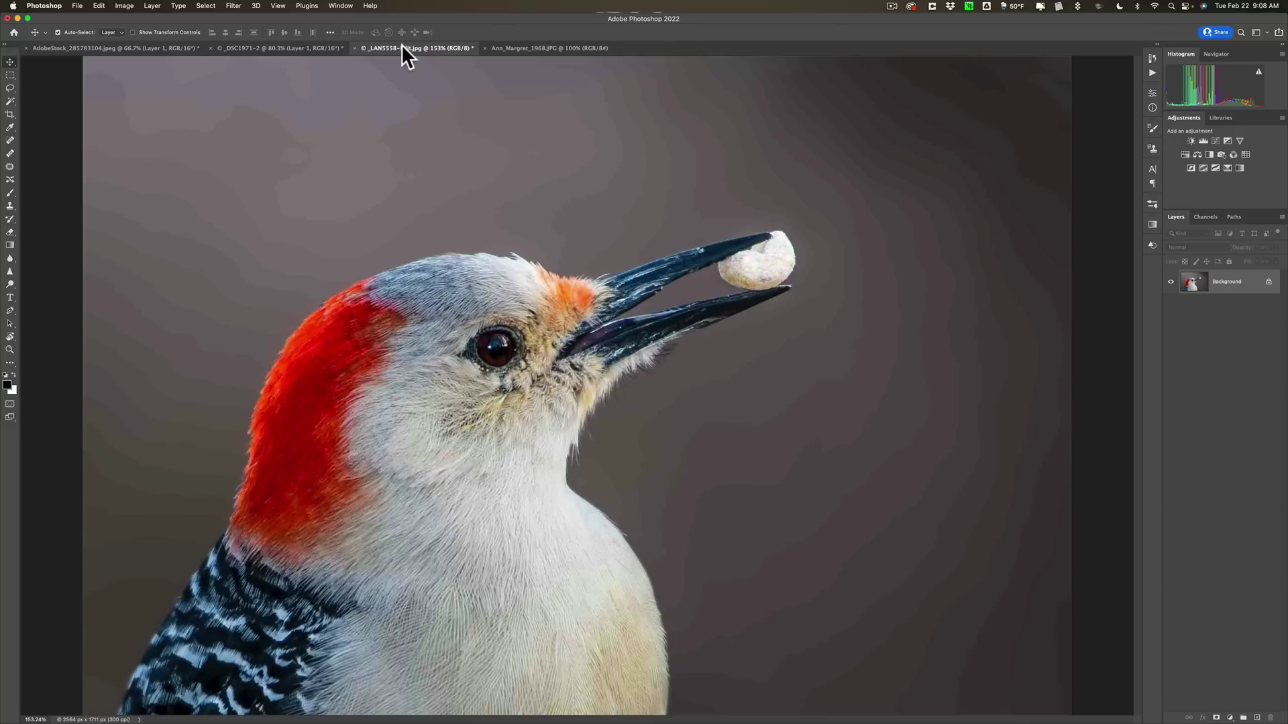
key("super")
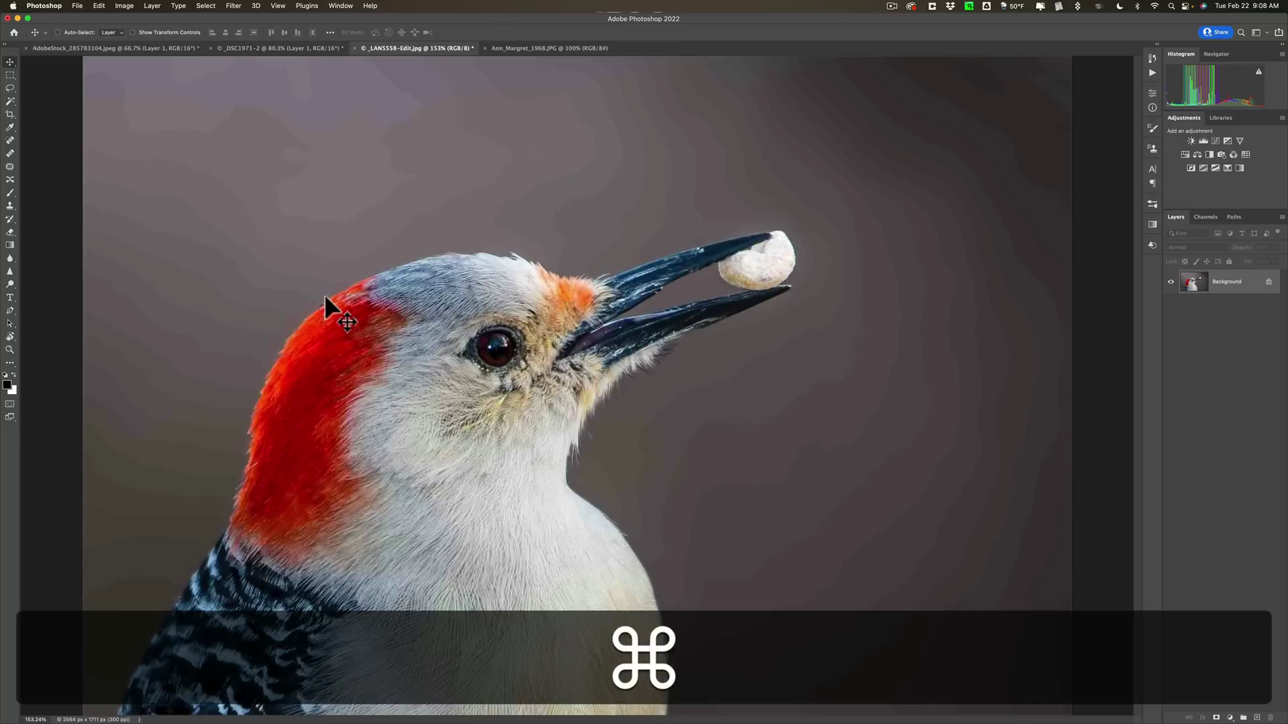
key("super+equal")
key("super+equal")
key("super+equal")
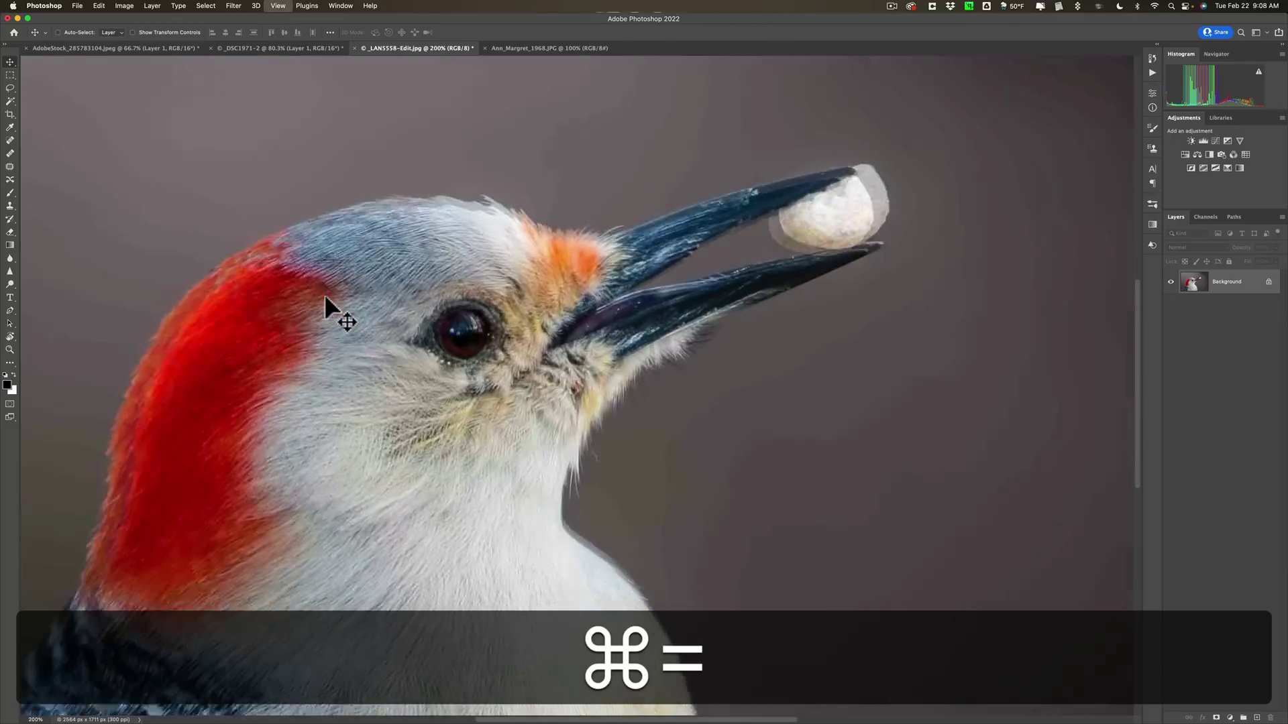
key("super+equal")
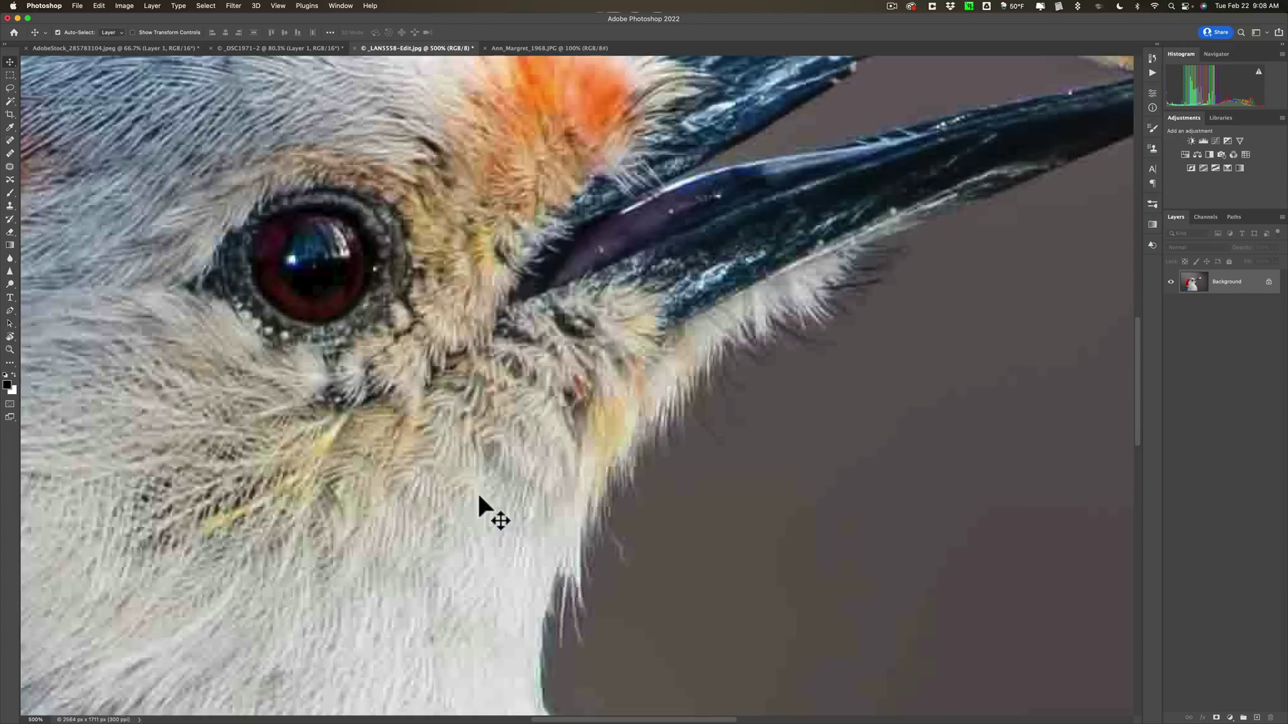
key("space")
key("space")
key("super+equal")
key("super+equal")
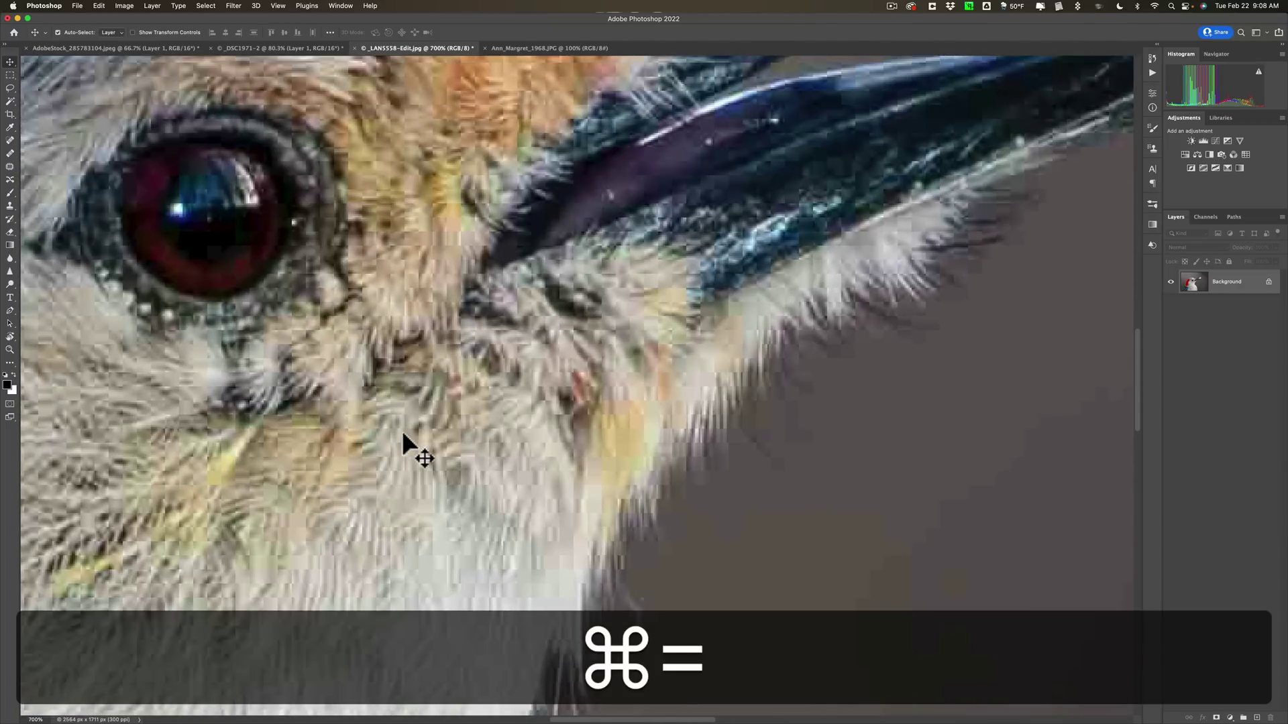
key("super+equal")
key("super+equal")
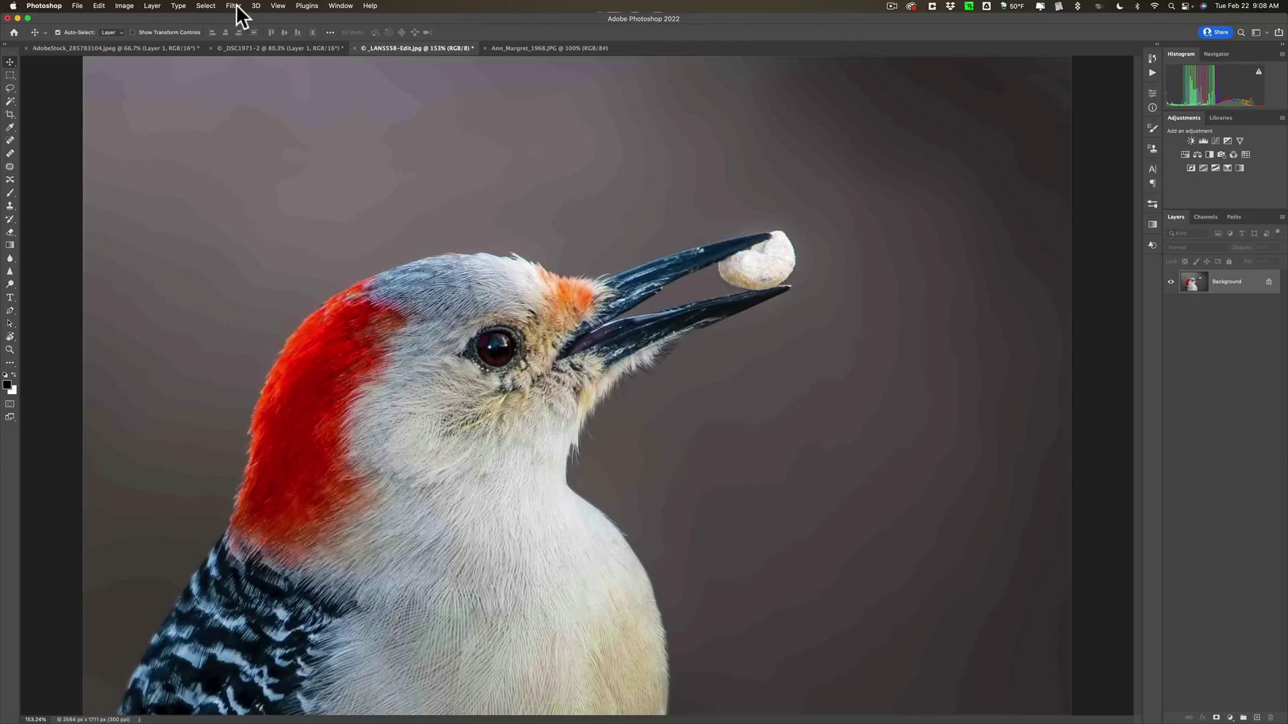
Open Filter > Neural Filters on the red-bellied woodpecker photo, with no faces detected
left_click(234, 6)
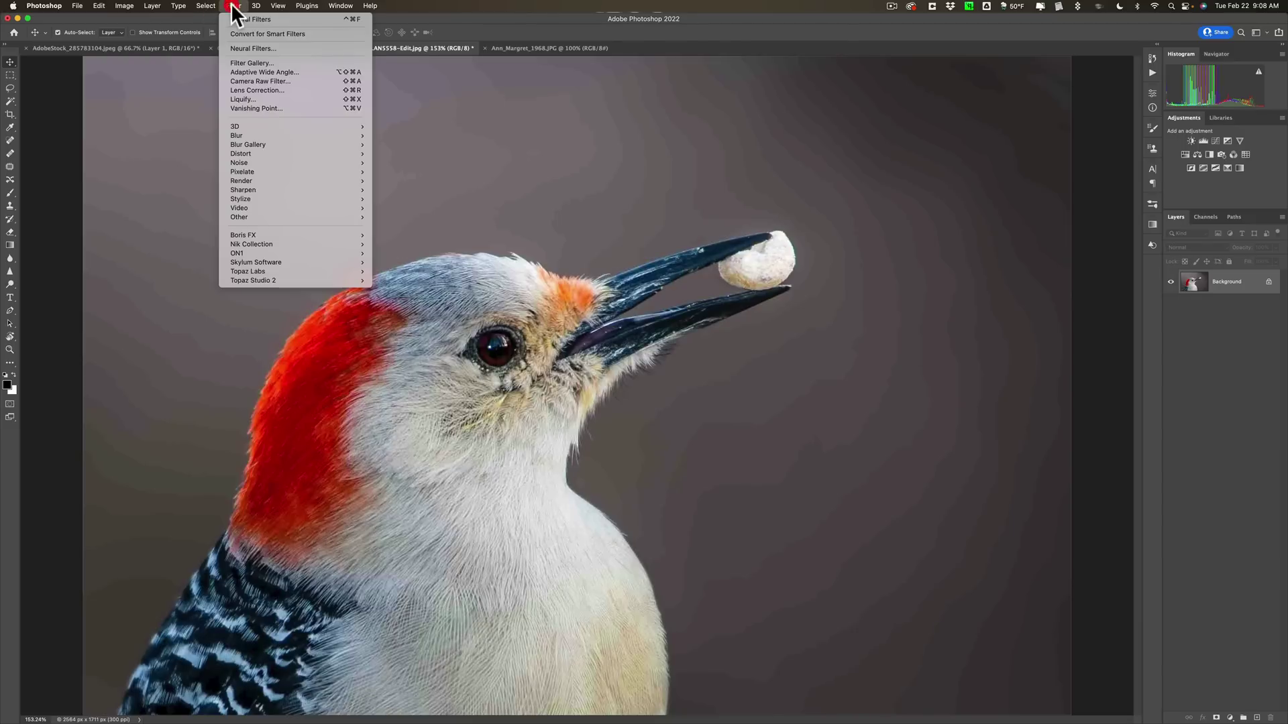
left_click(250, 48)
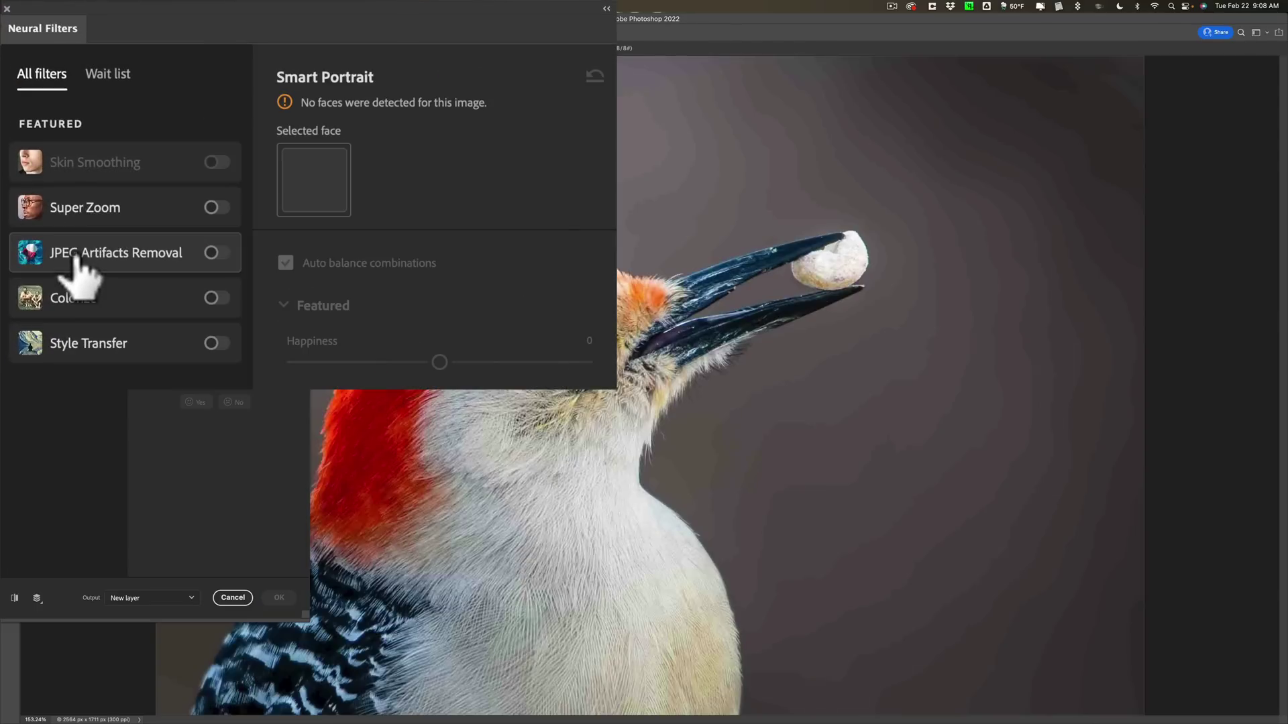
mouse_move(76, 256)
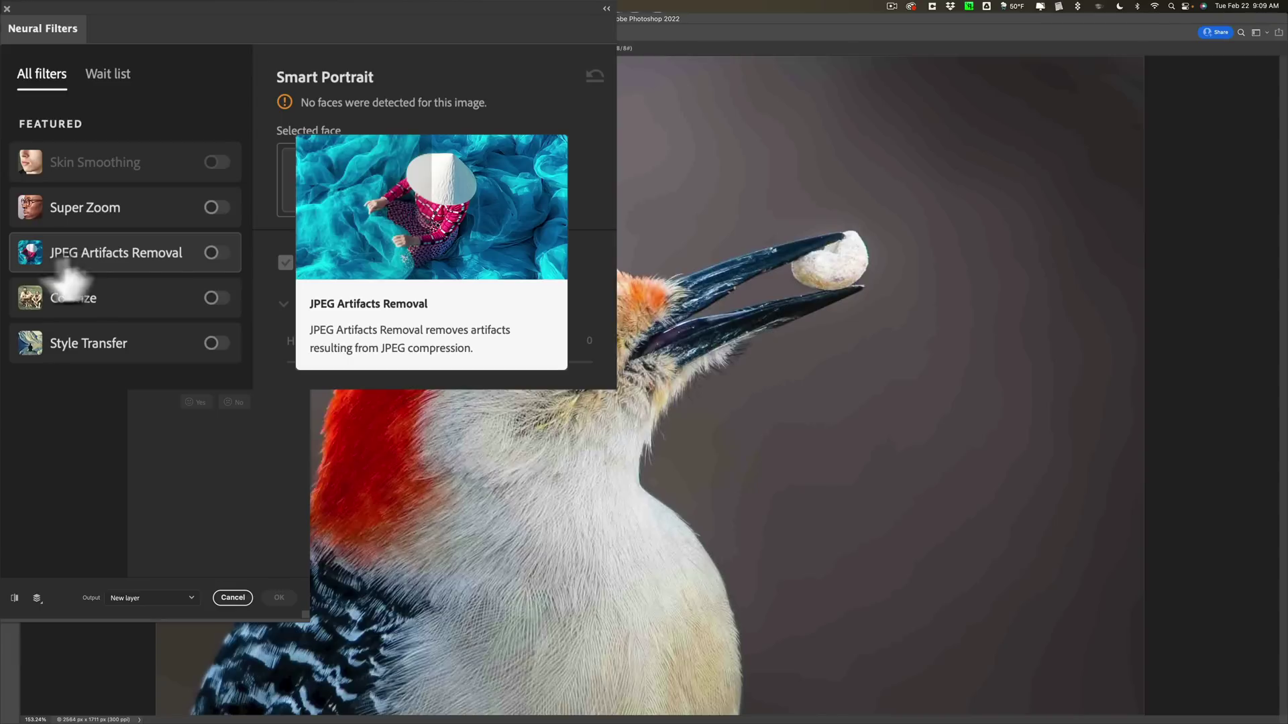
Enable JPEG Artifacts Removal at High and compare the smoothed background against the original
left_click(216, 254)
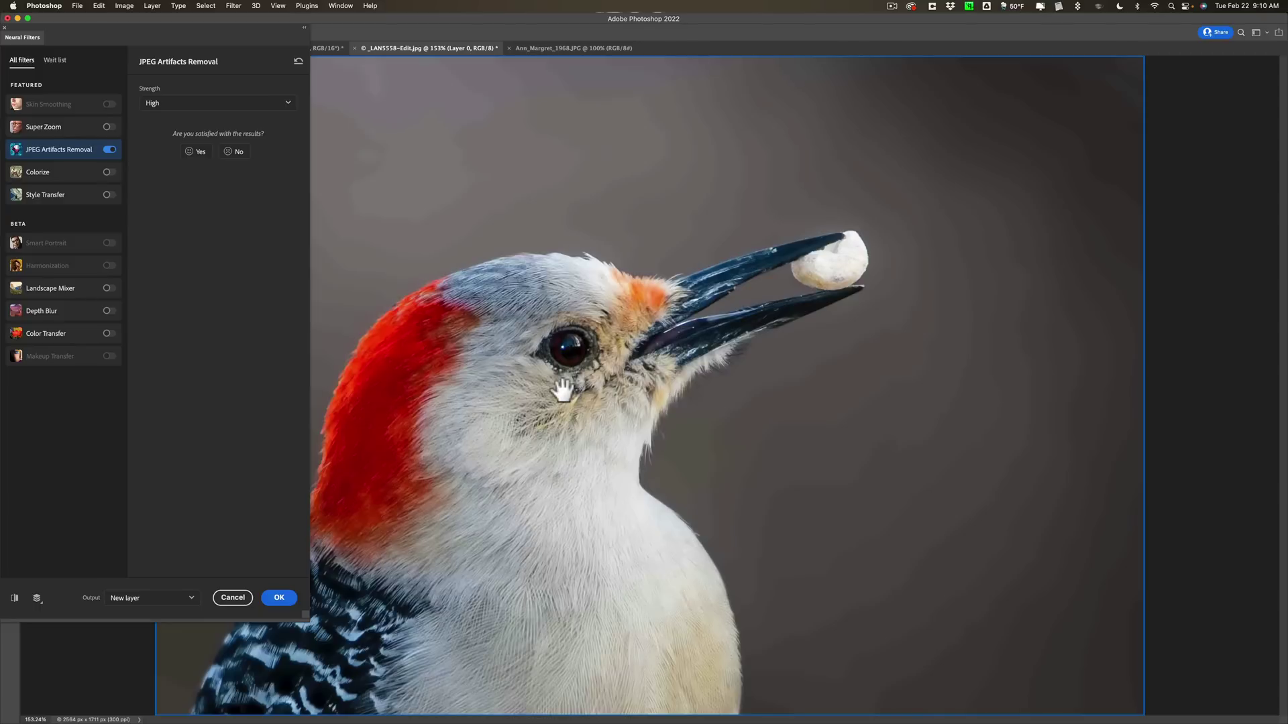
left_click(14, 599)
left_click(14, 599)
left_click(15, 597)
left_click(14, 599)
Output the artifact removal as new Layer 1 and zoom in on the woodpecker's head
left_click(281, 599)
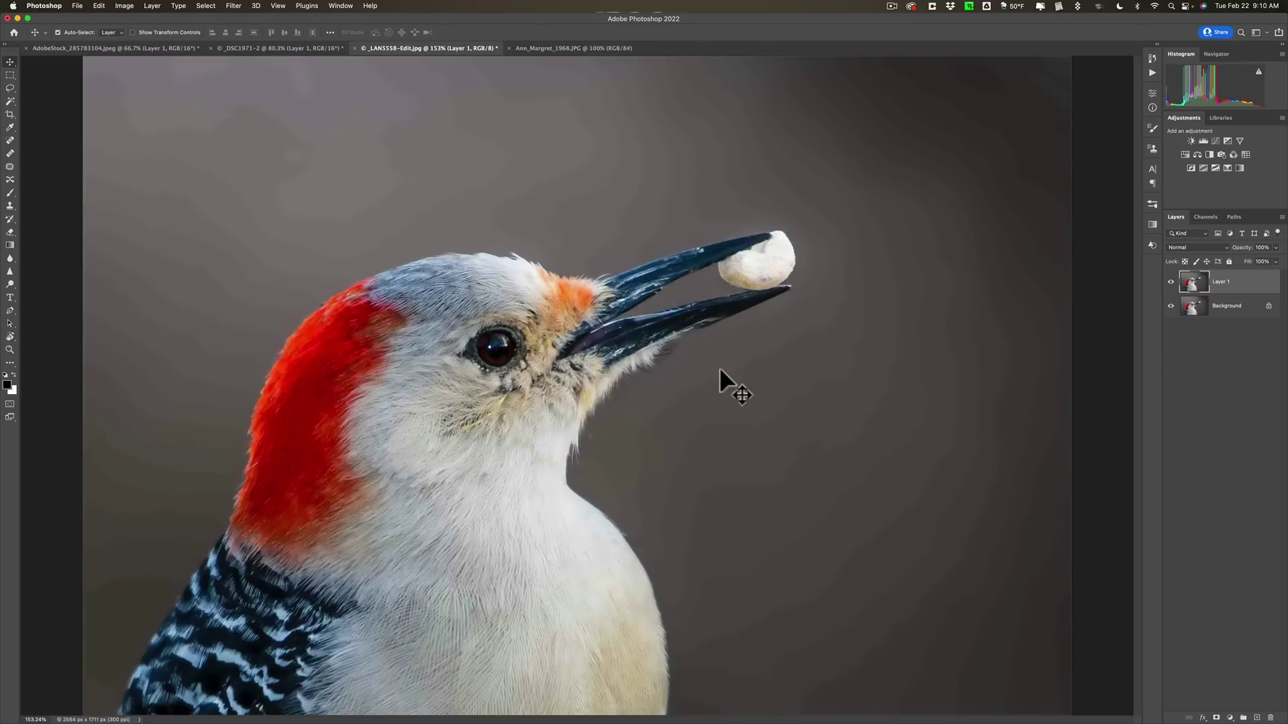
key("super+equal")
key("super+equal")
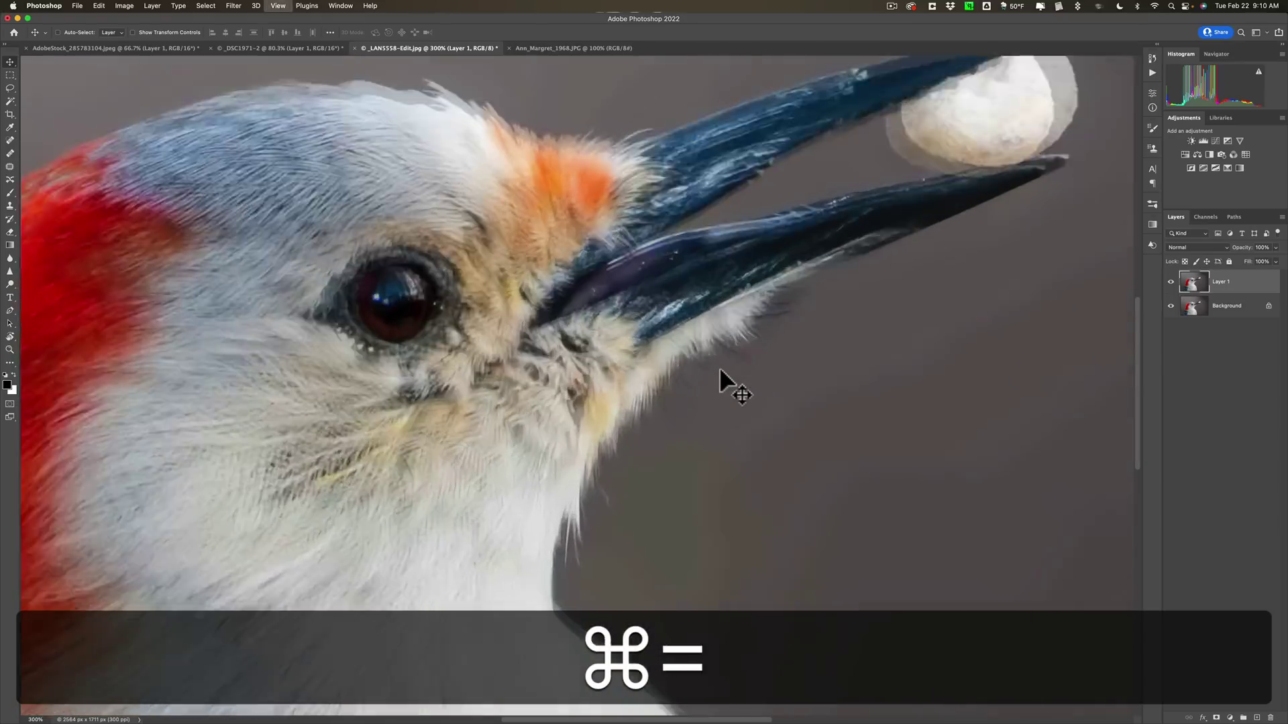
key("super+equal")
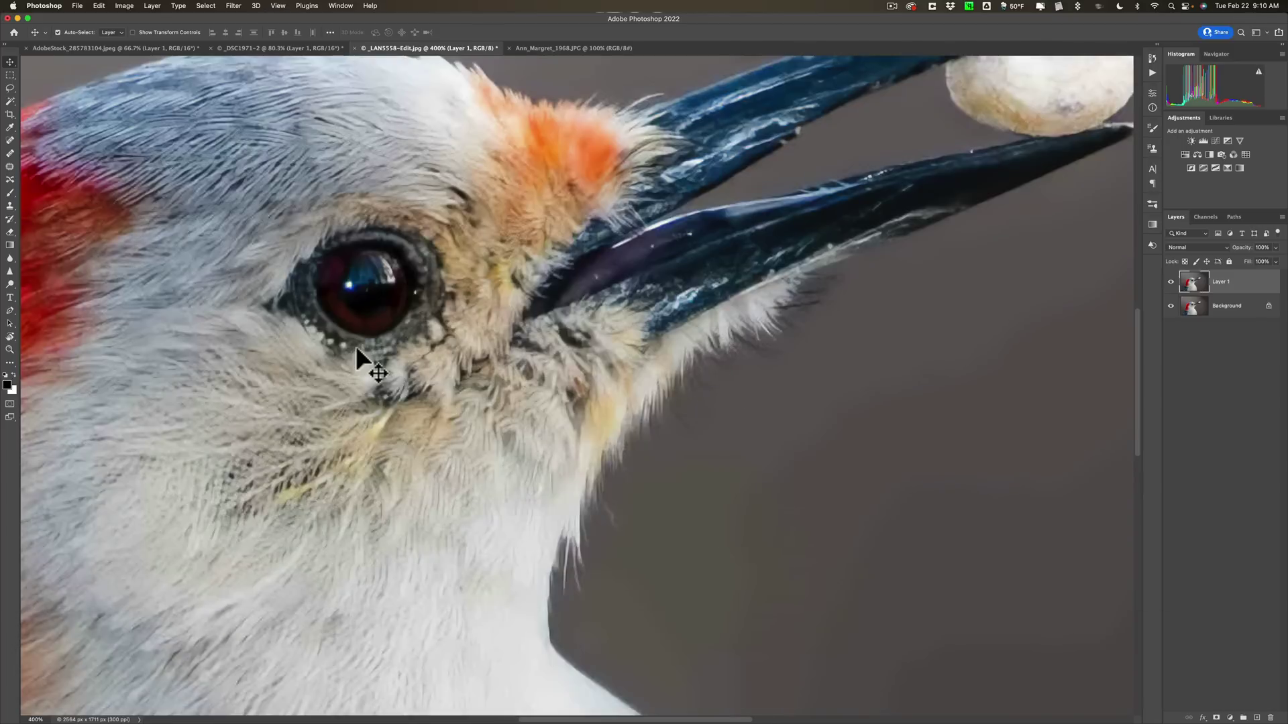
scroll(356, 344, "left", 10)
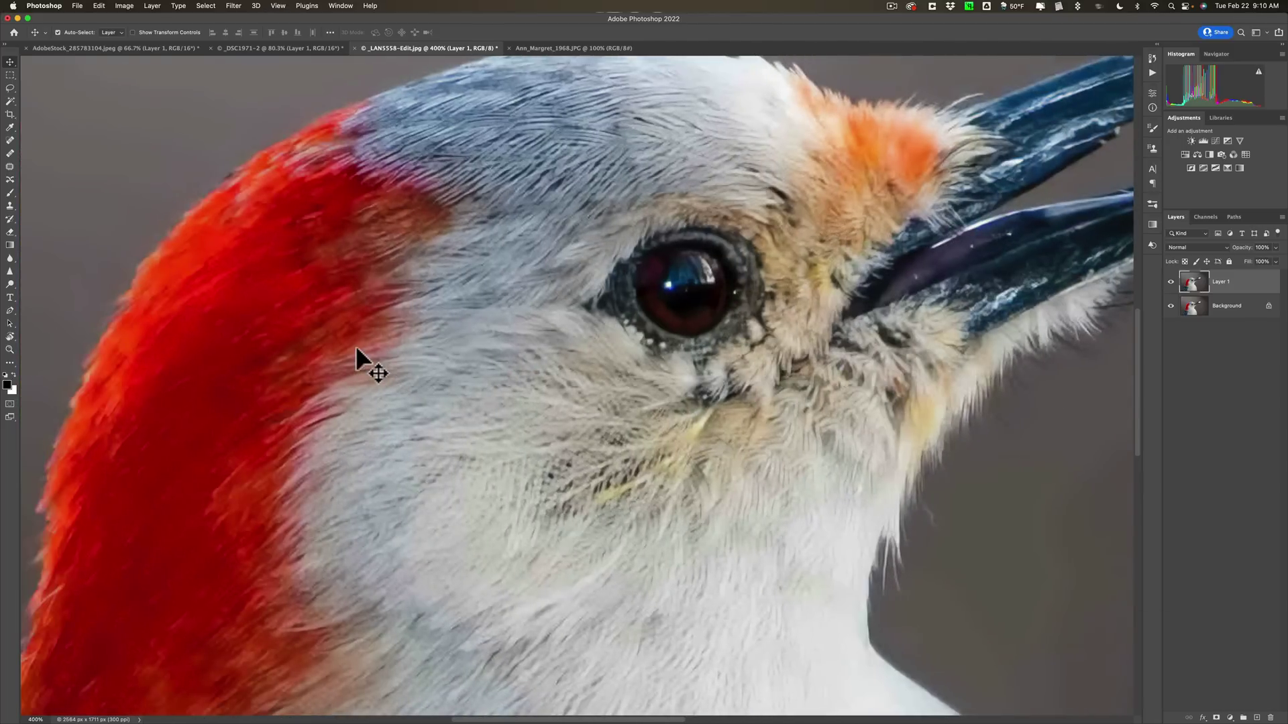
scroll(356, 345, "down", 3)
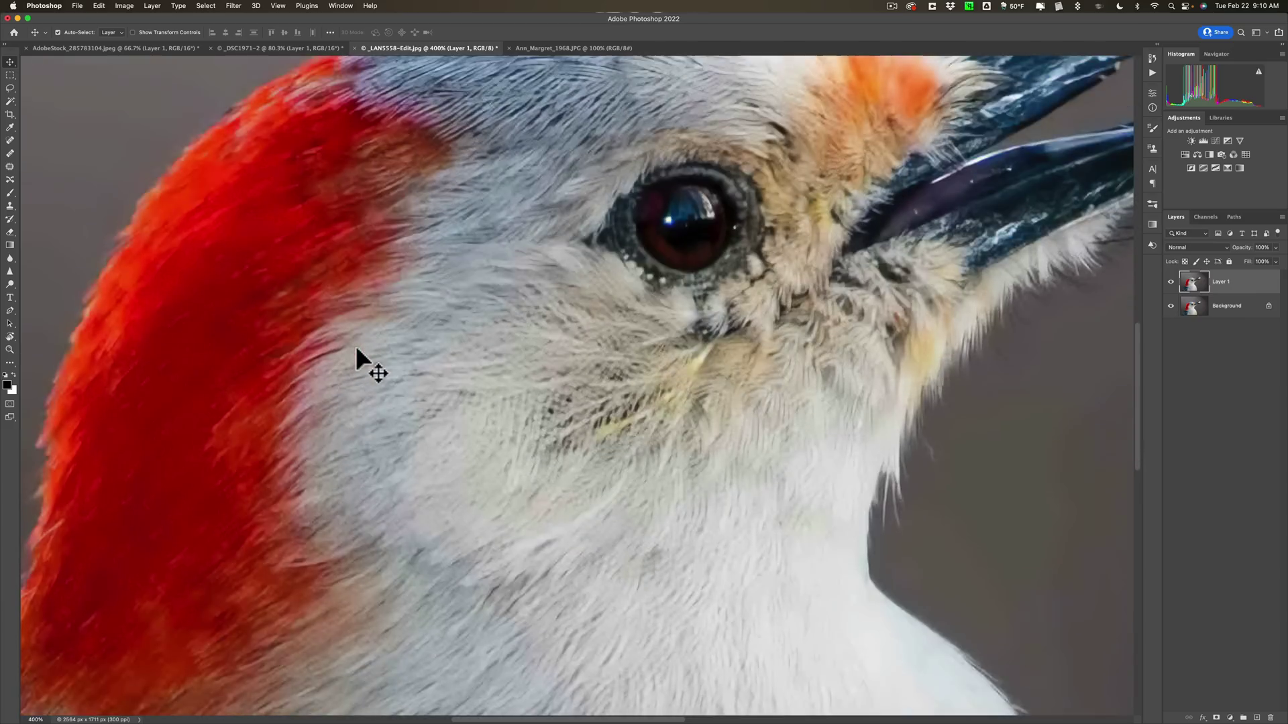
Toggle Layer 1 against the original at high zoom on the red crown, then fit the image to the window
left_click(1170, 282)
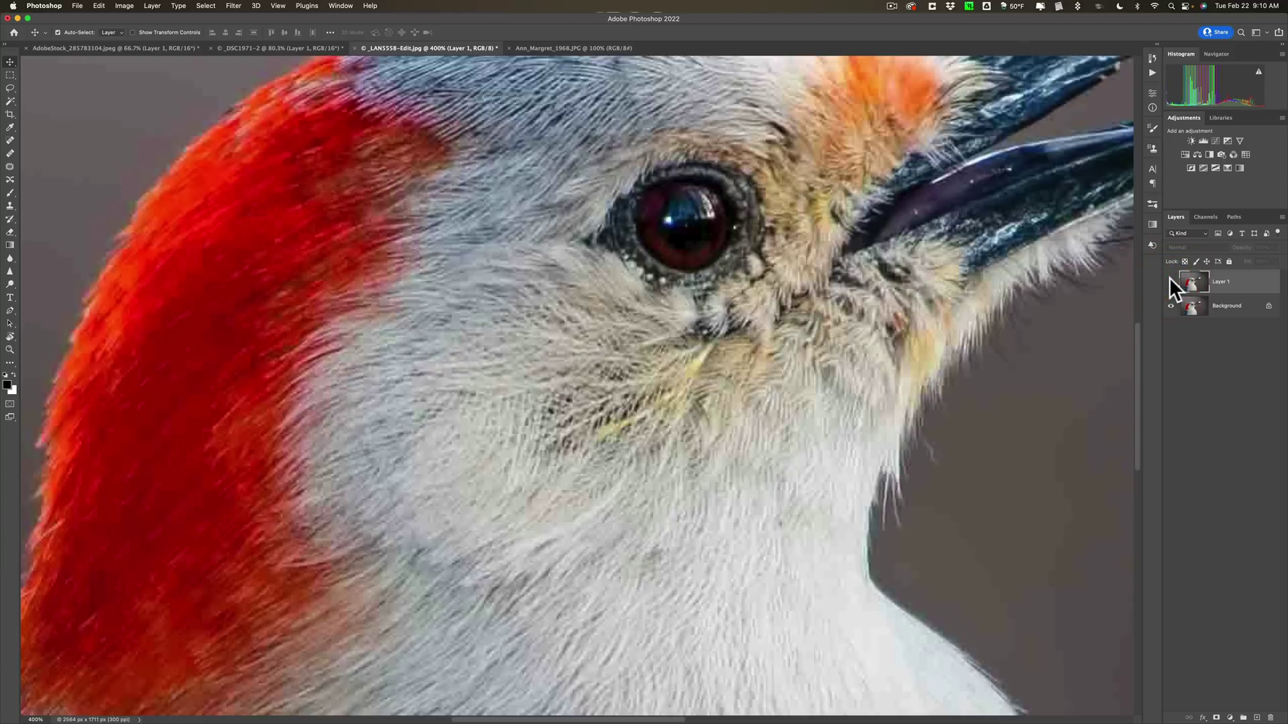
left_click(1169, 278)
key("super+equal")
key("super+equal")
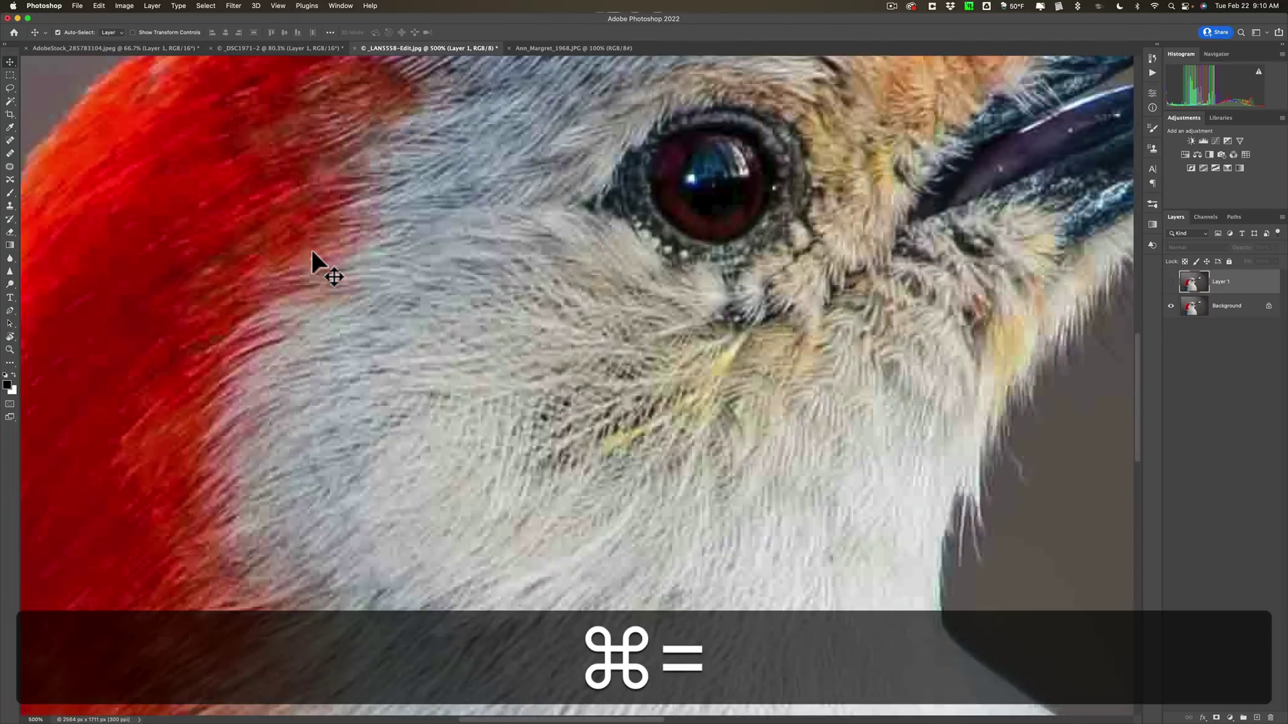
scroll(312, 253, "left", 5)
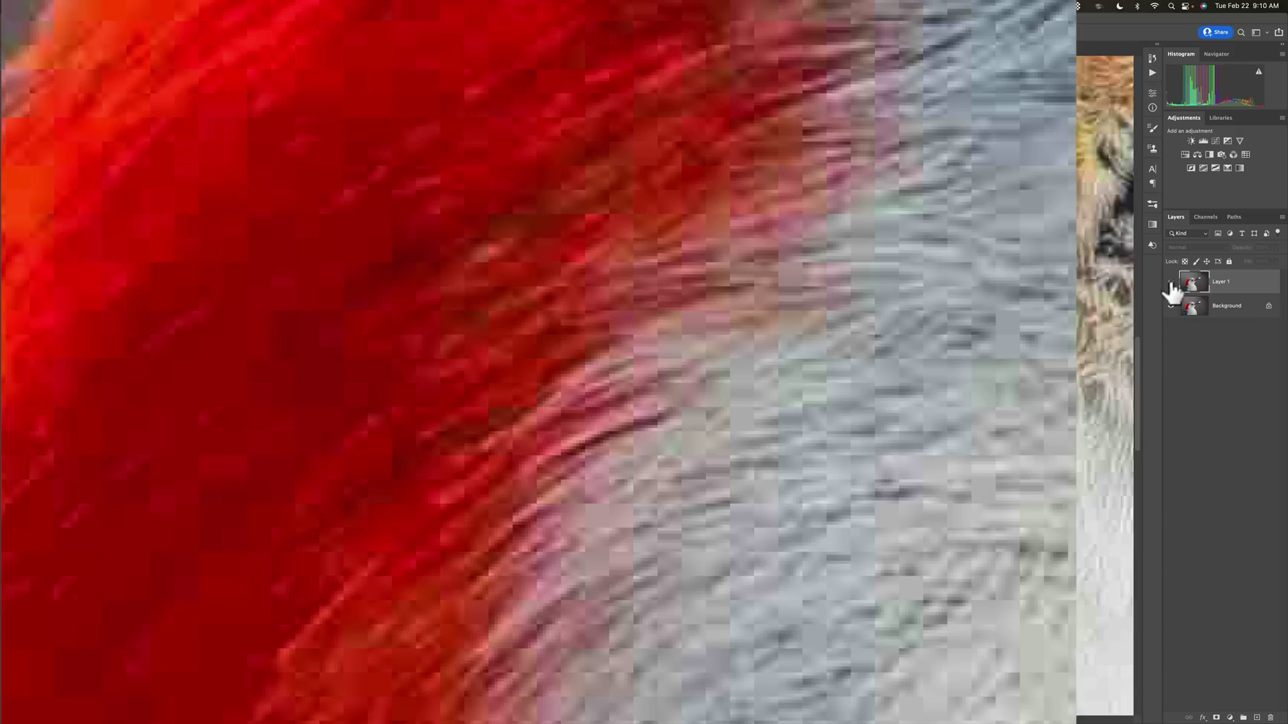
left_click(1169, 282)
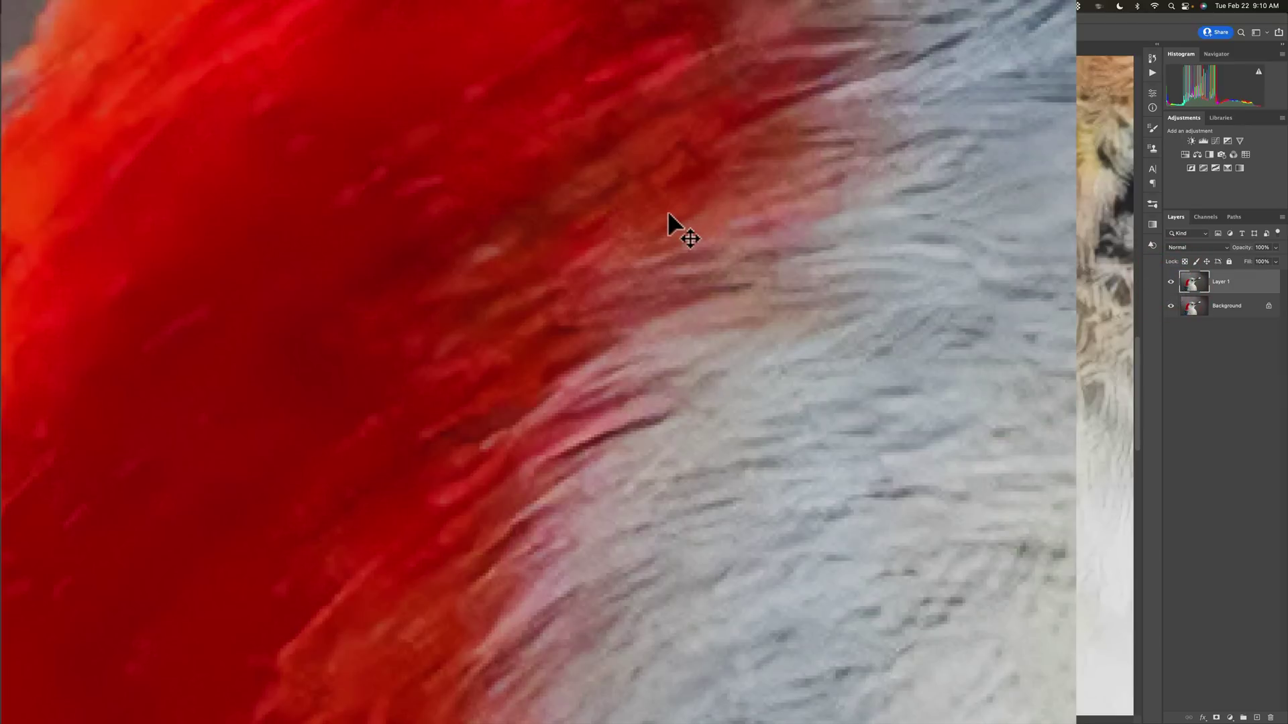
scroll(669, 213, "down", 1)
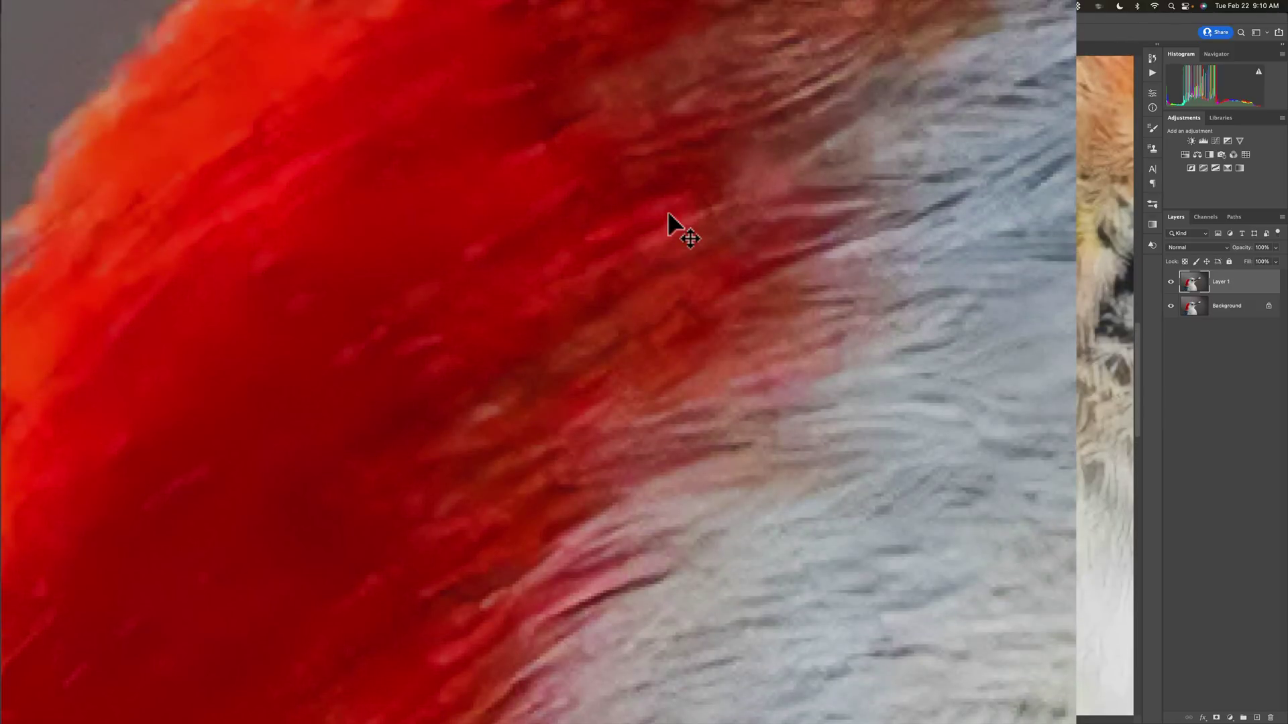
key("super+0")
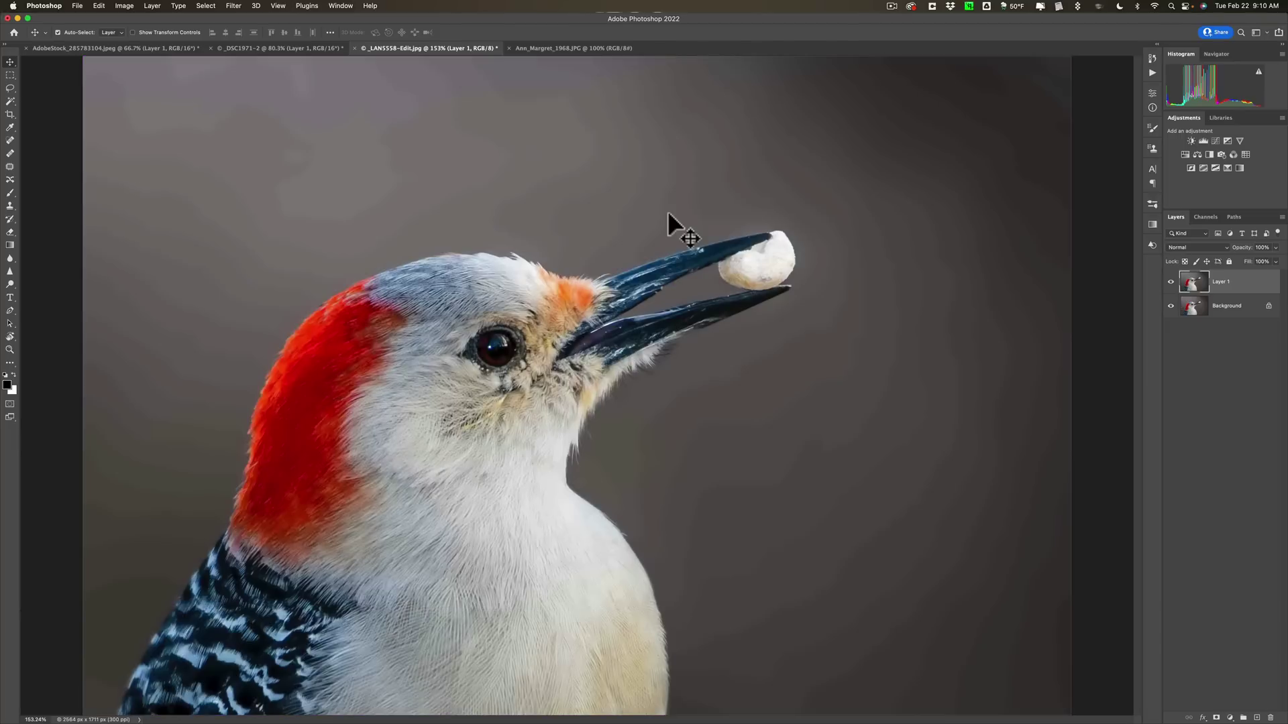
Recheck cleaned Layer 1 against the original, then switch to the black-and-white portrait document
left_click(1170, 282)
left_click(1171, 282)
left_click(557, 47)
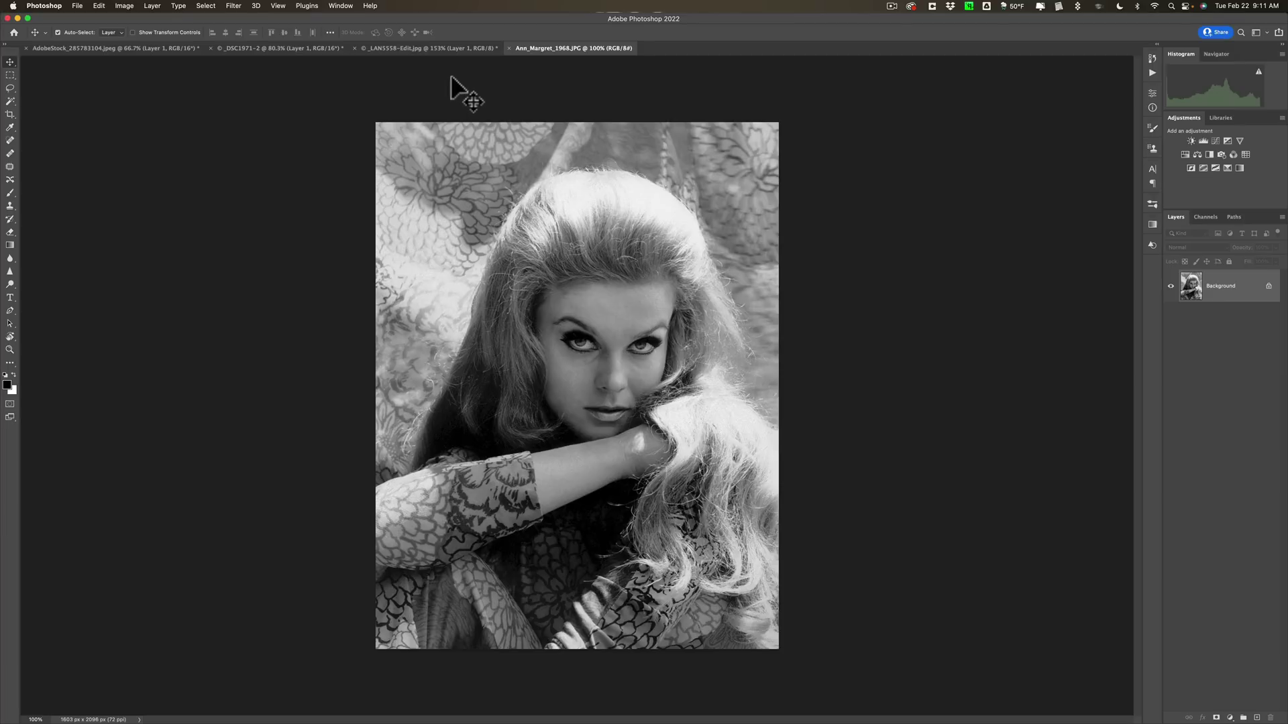
Open Filter > Neural Filters and enable Colorize on the 1968 portrait
left_click(234, 6)
left_click(243, 48)
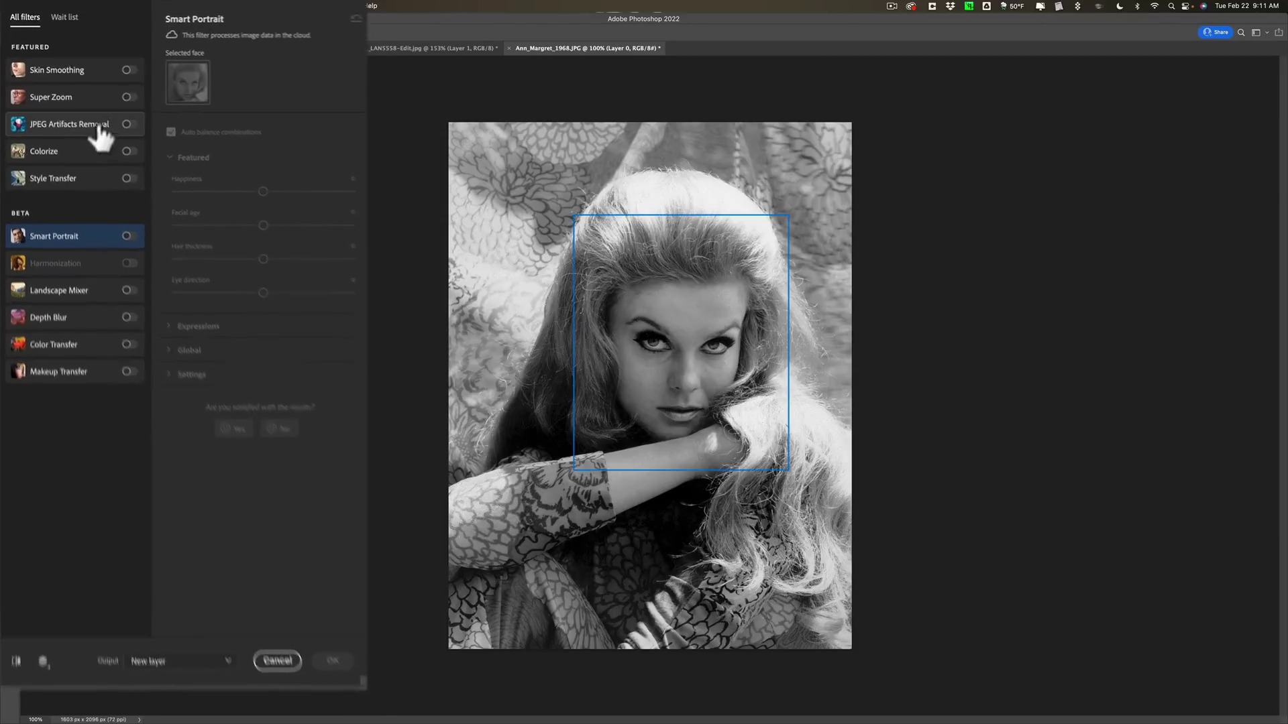
mouse_move(72, 161)
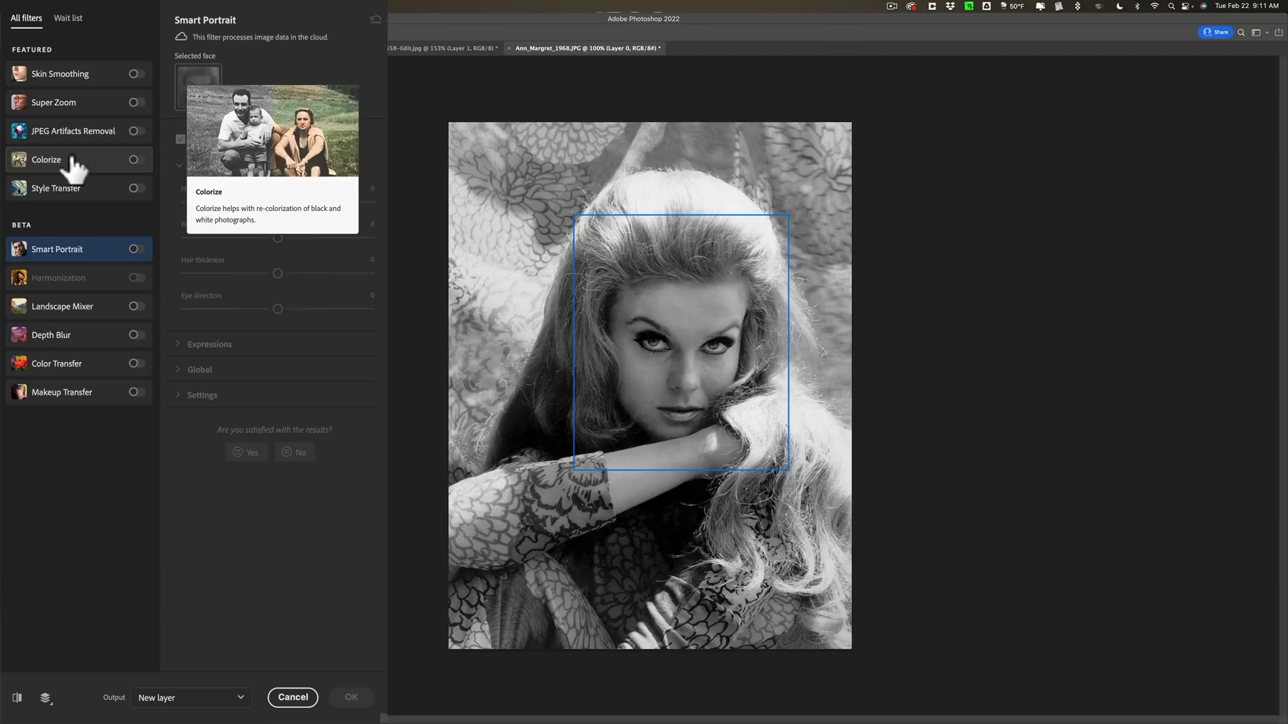
left_click(74, 164)
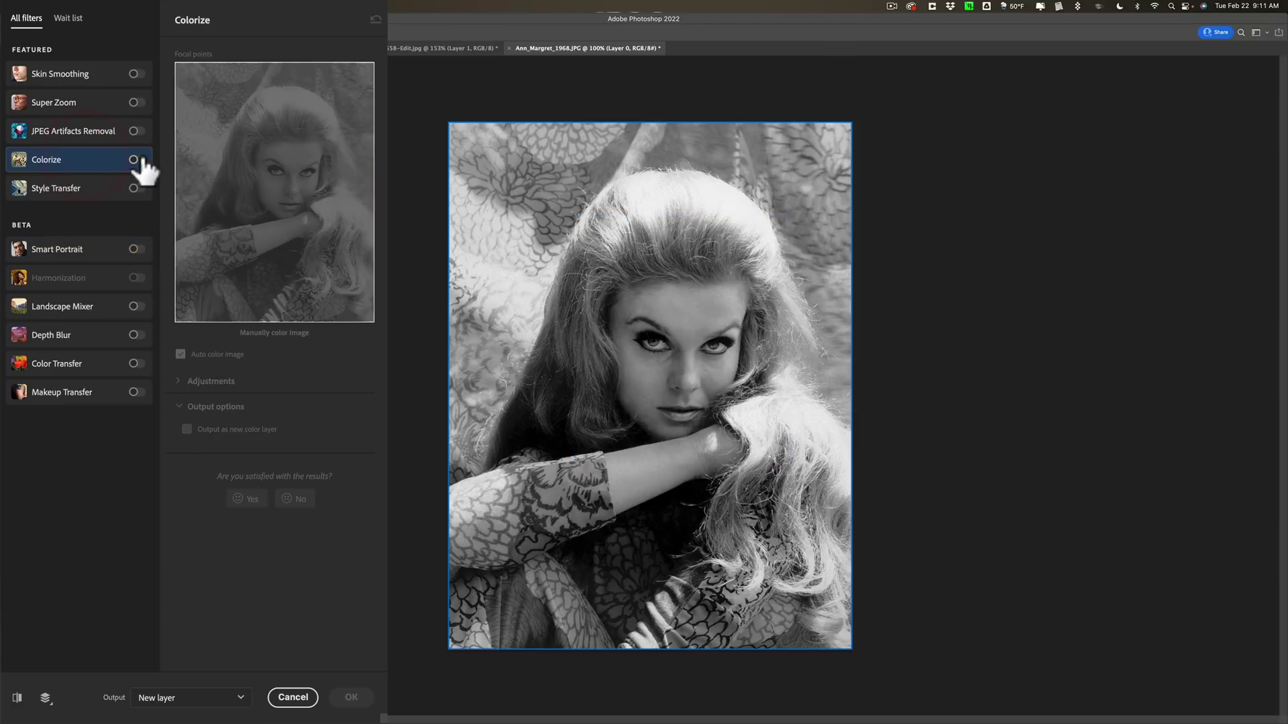
left_click(136, 160)
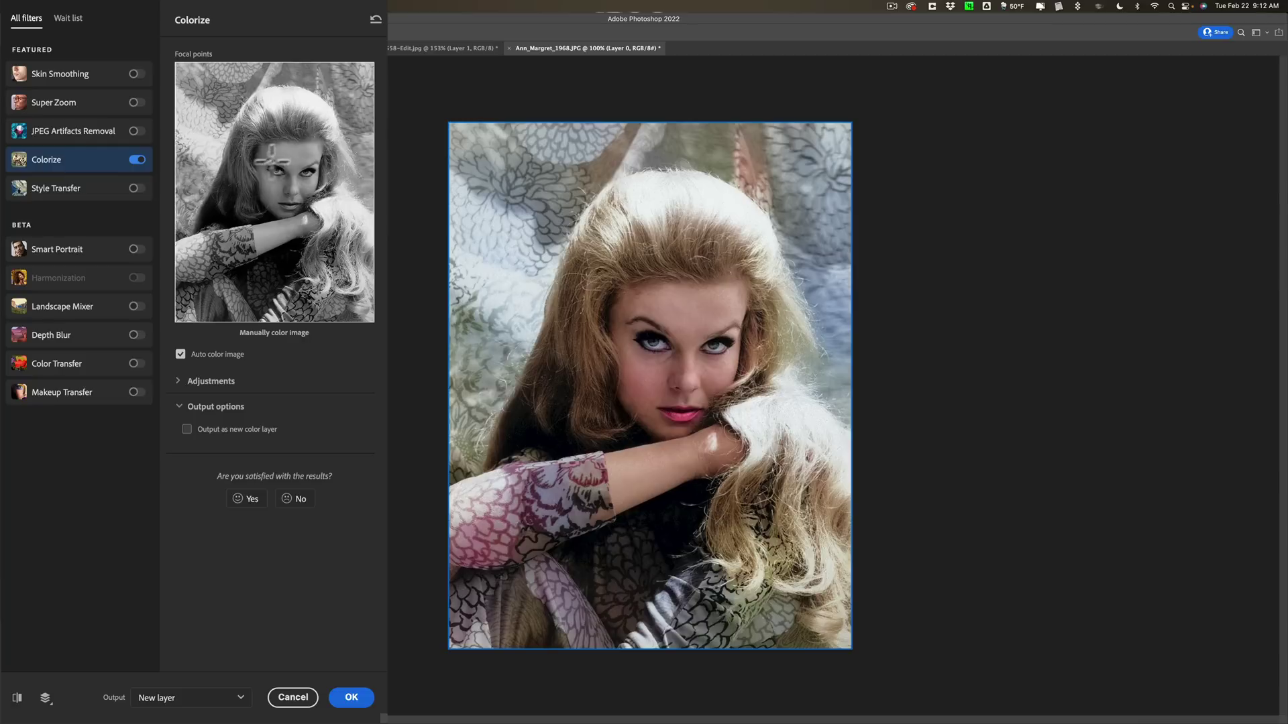
Expand Colorize's Adjustments section and open the Profile dropdown
left_click(178, 381)
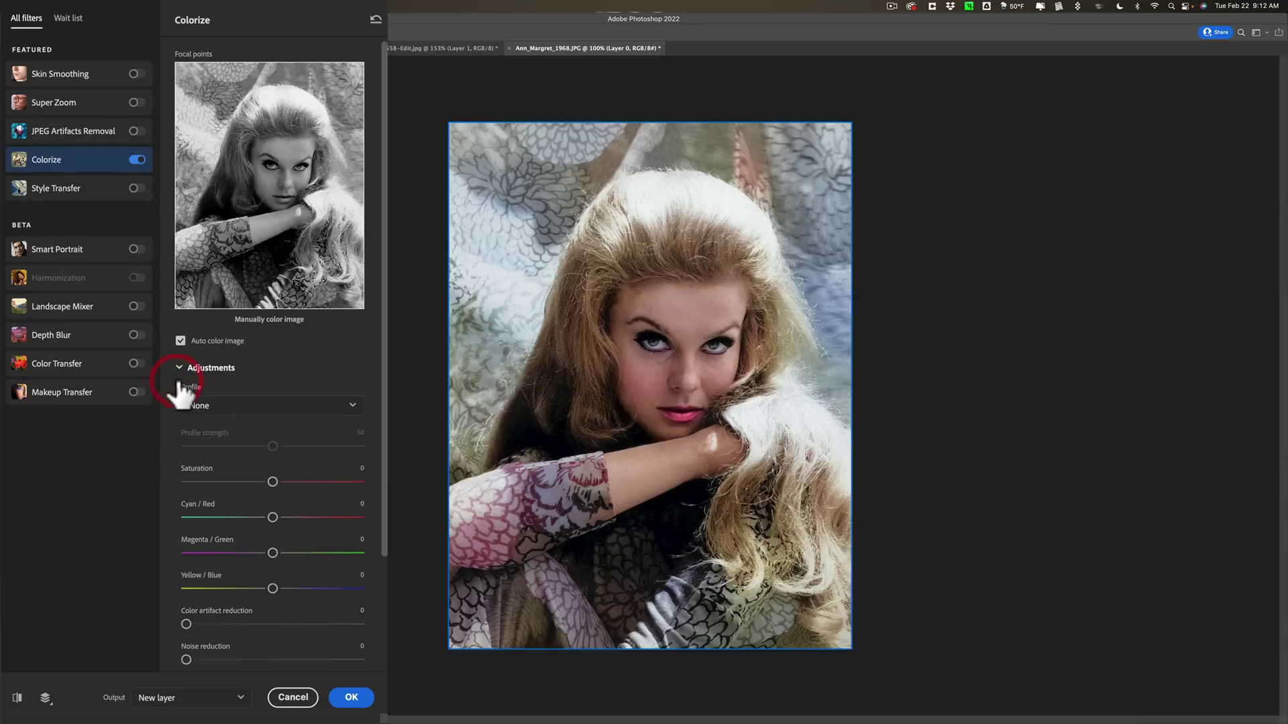
scroll(231, 388, "down", 1)
scroll(235, 392, "down", 1)
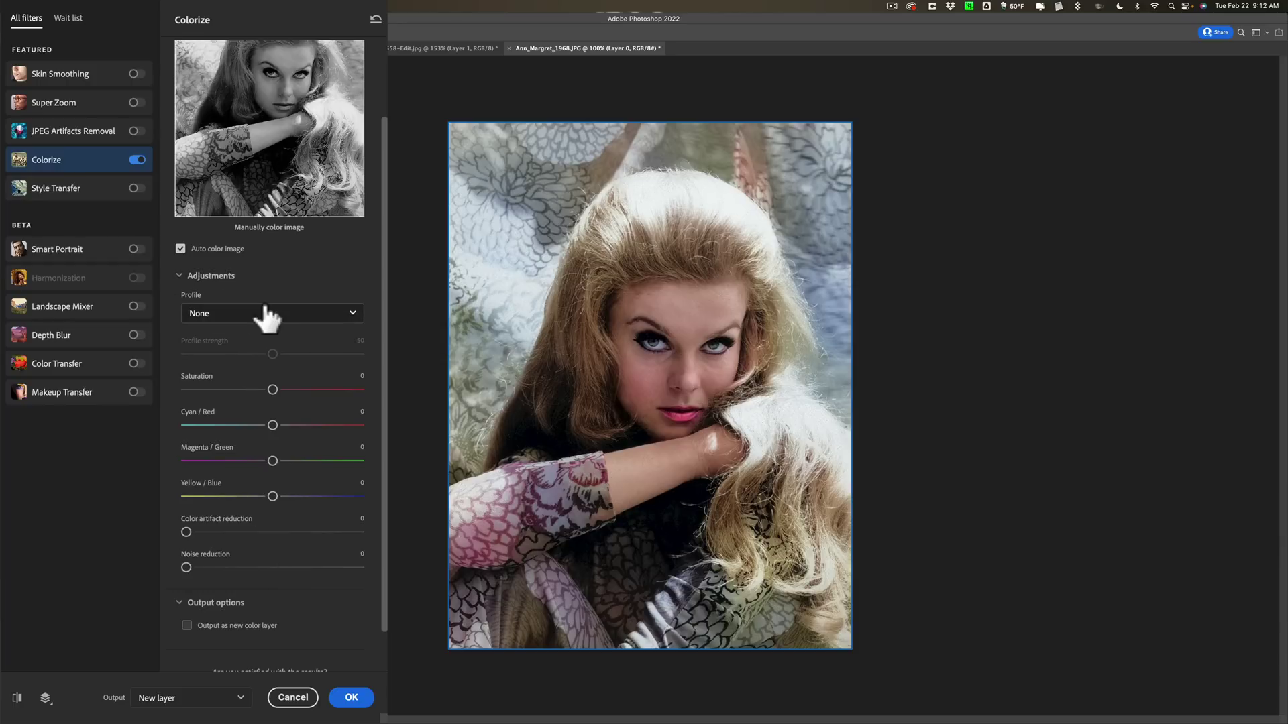
left_click(181, 276)
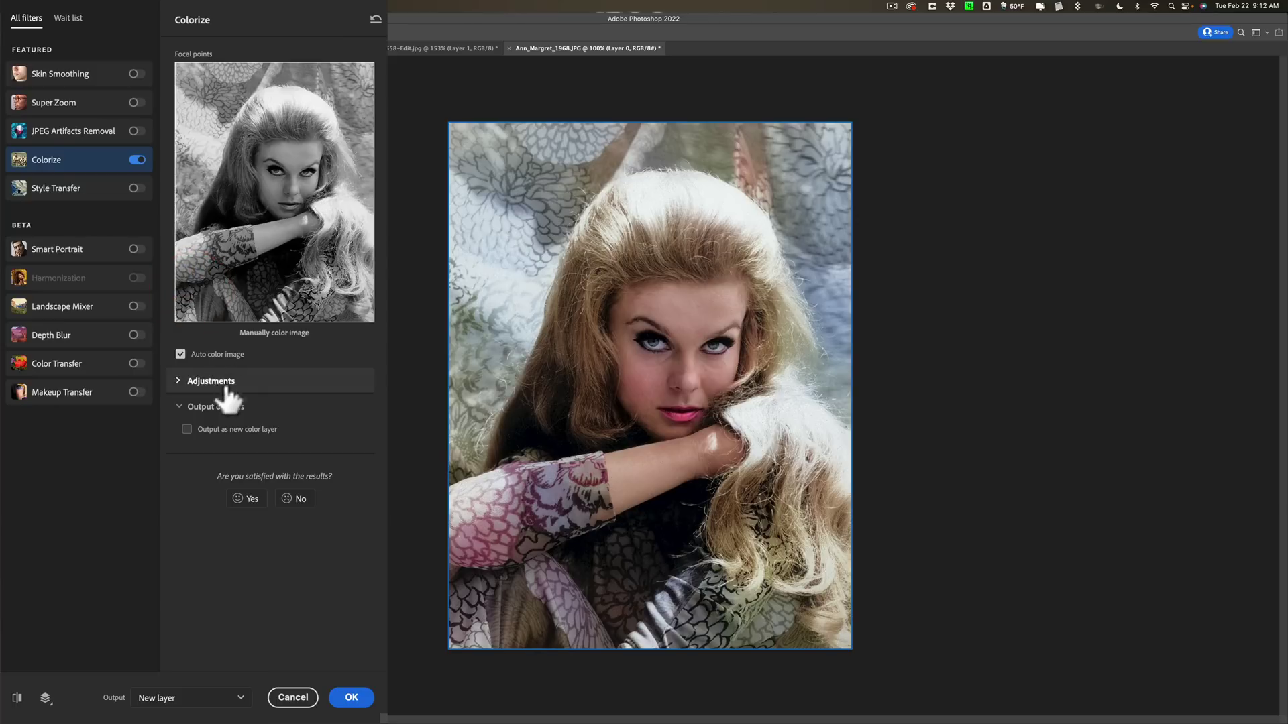
left_click(180, 381)
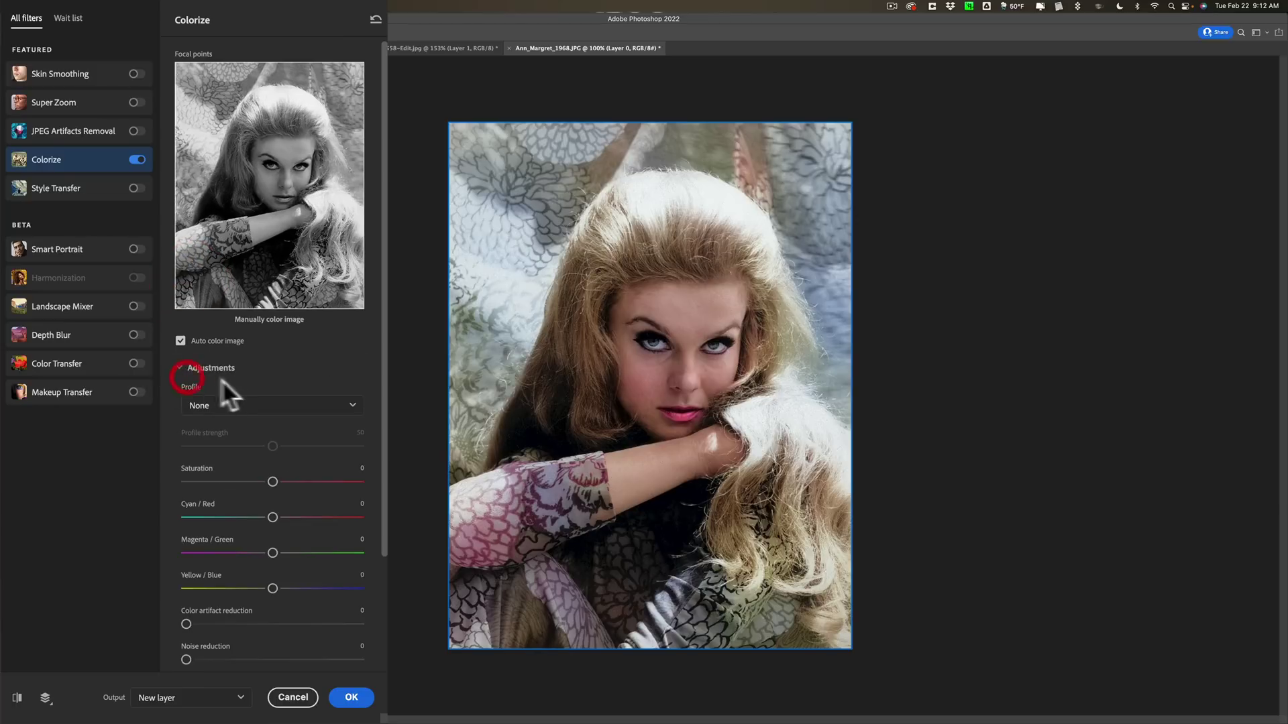
left_click(328, 403)
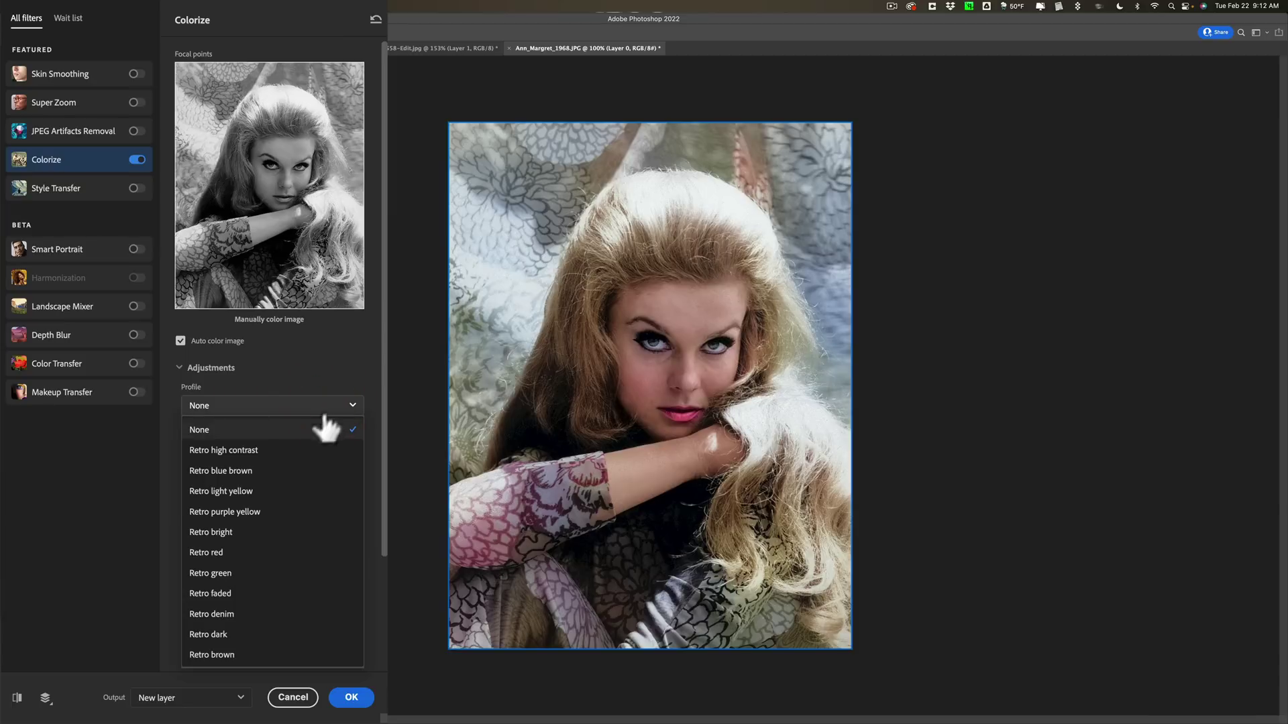
Try Colorize profiles Retro high contrast, blue brown, light yellow, purple yellow, bright and red
left_click(239, 451)
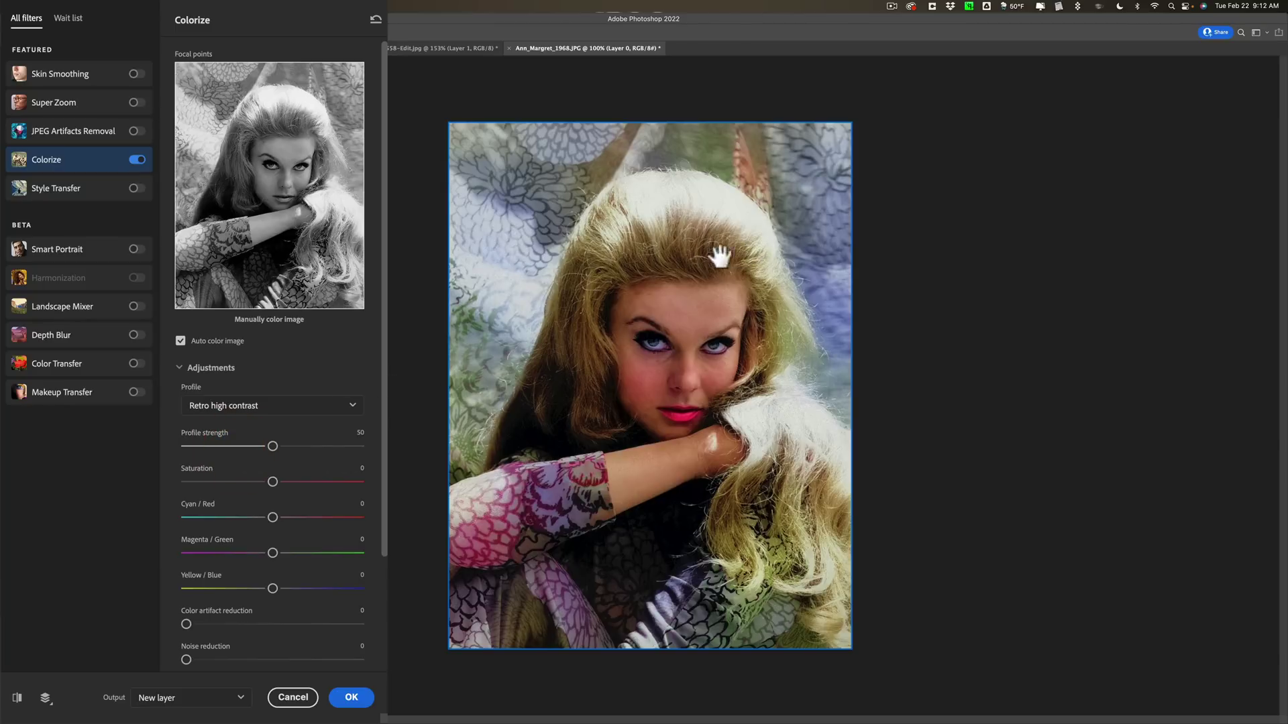
left_click(345, 410)
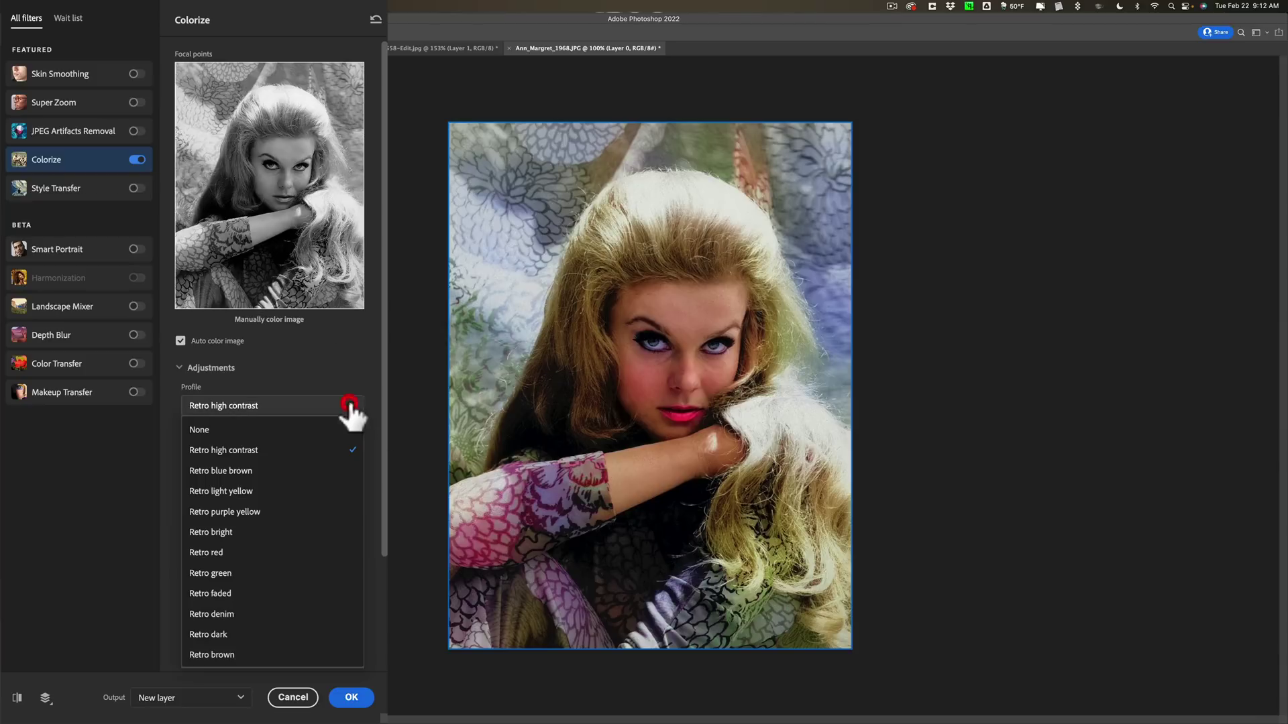
left_click(238, 471)
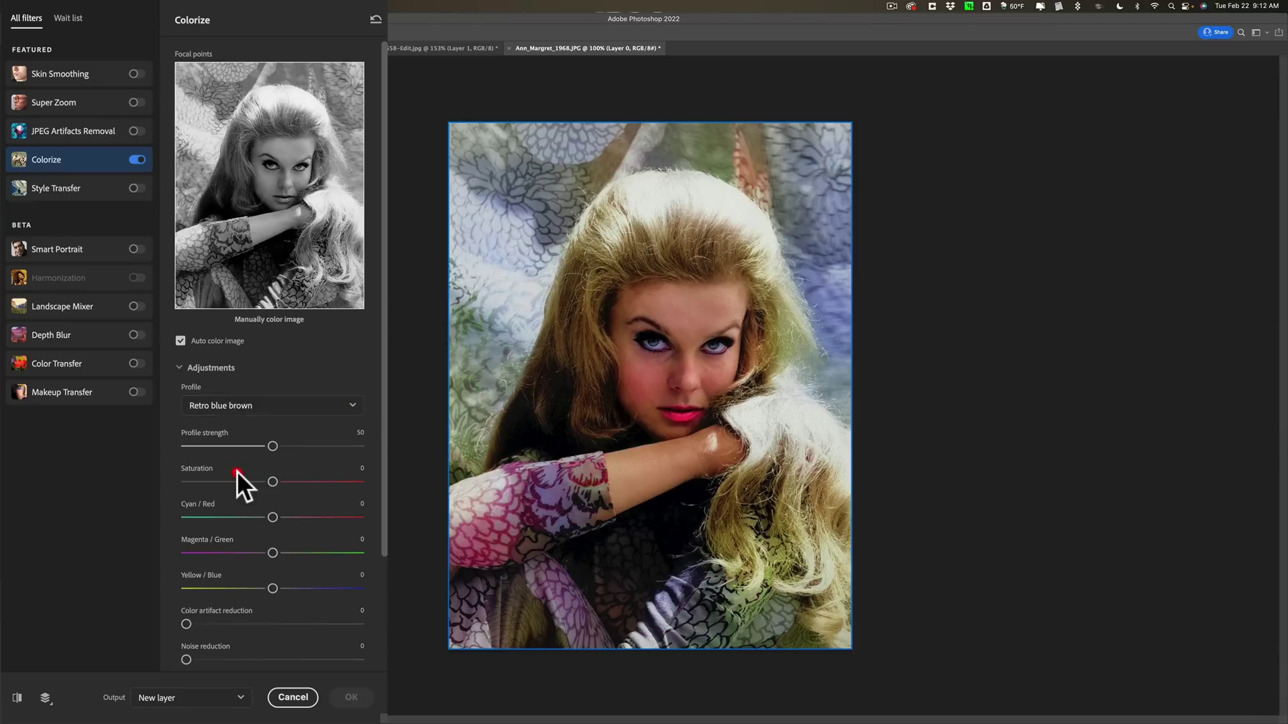
left_click(286, 410)
left_click(272, 492)
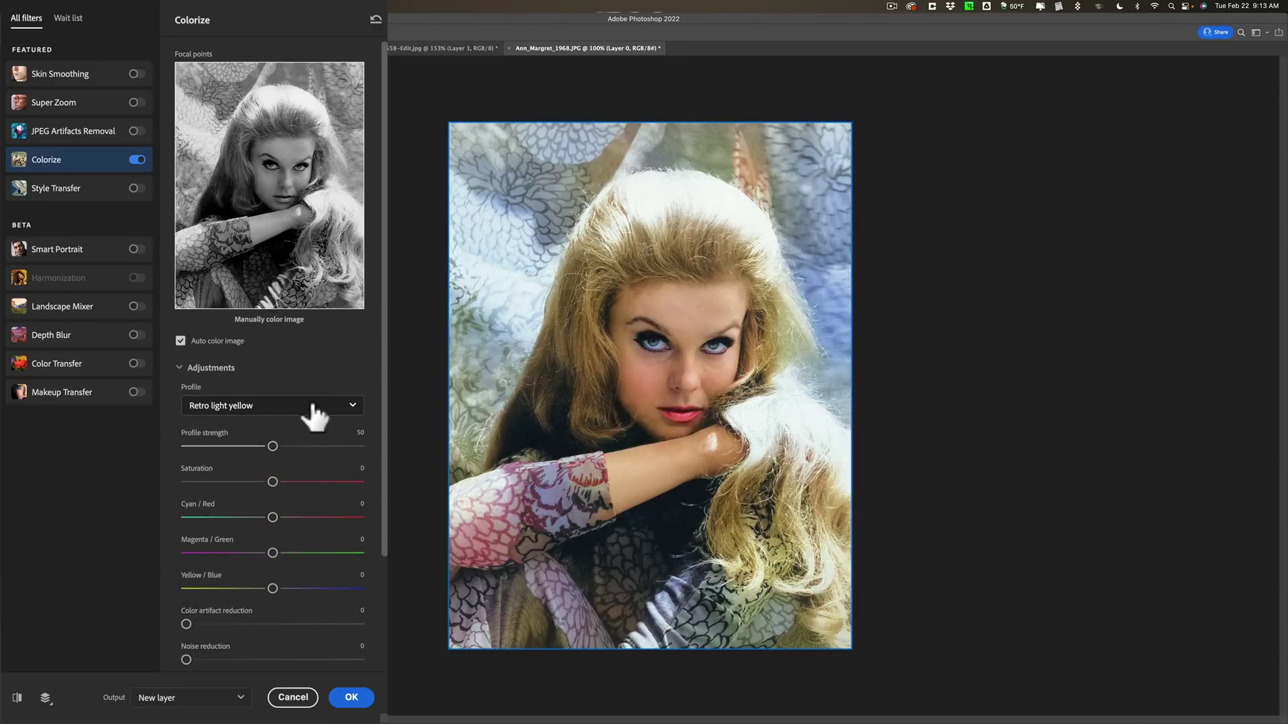
left_click(312, 408)
left_click(261, 512)
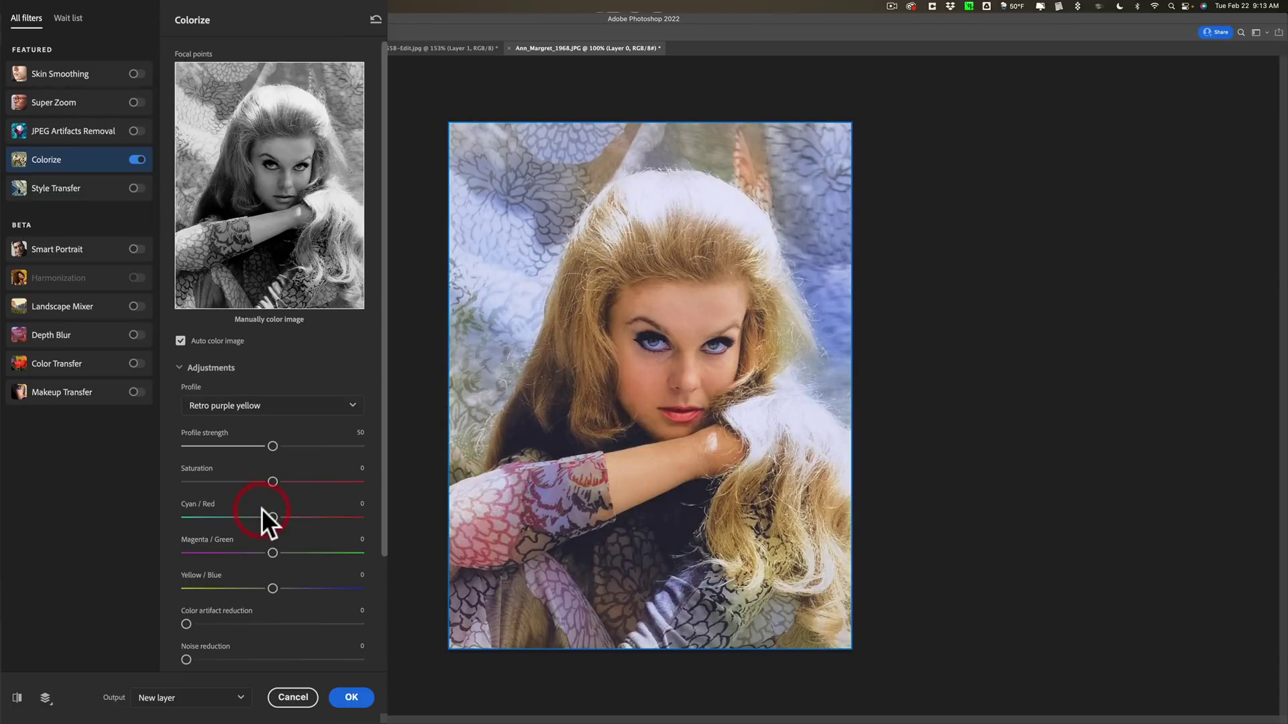
left_click(283, 406)
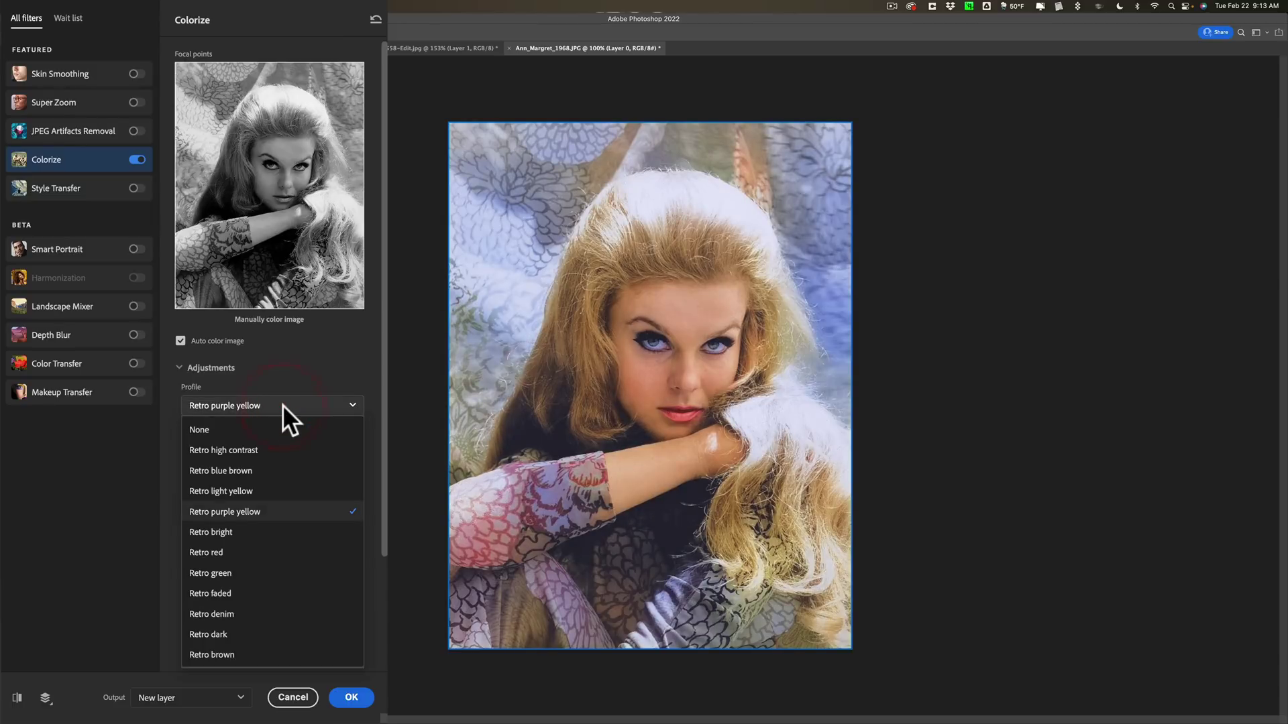
left_click(277, 533)
left_click(288, 410)
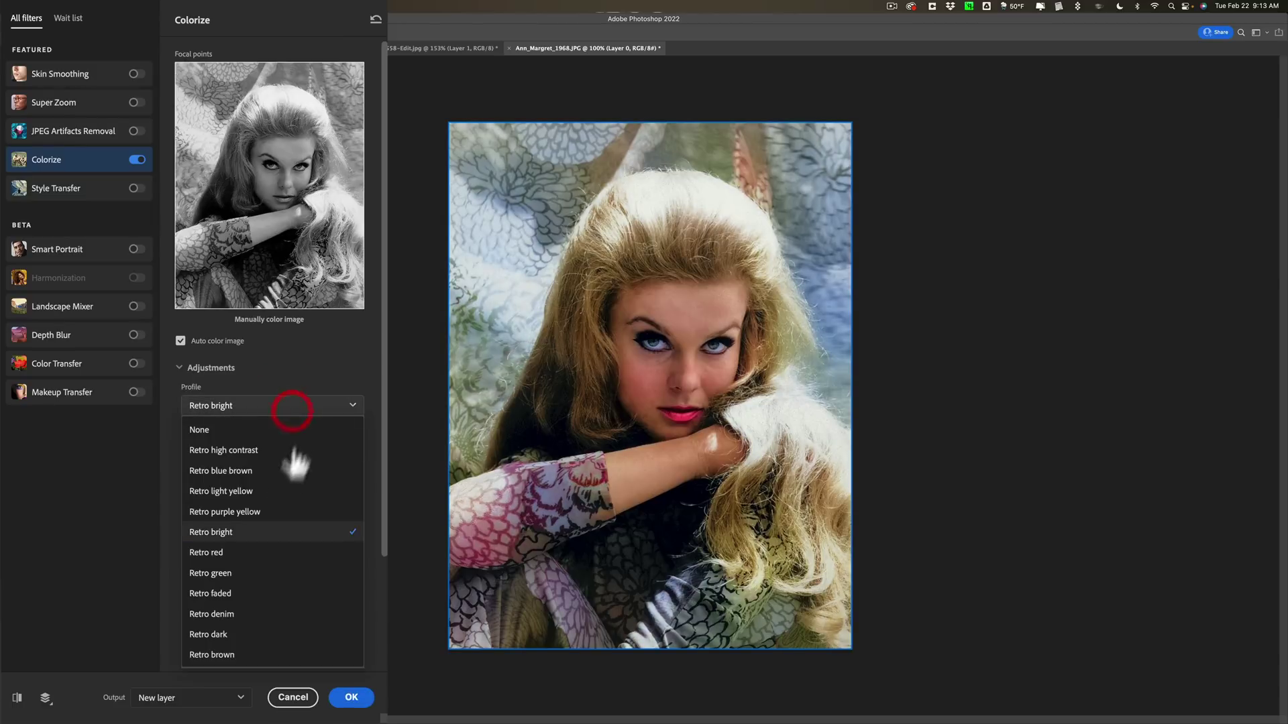
left_click(260, 553)
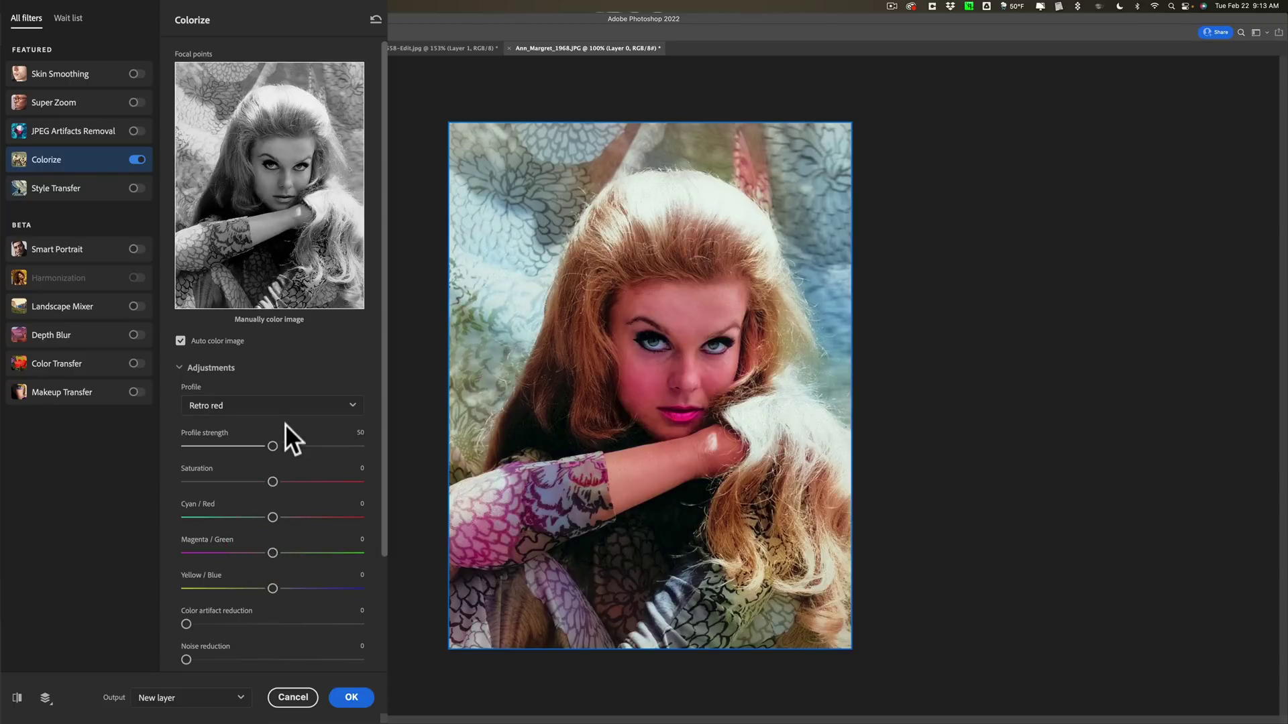
Try the Retro green, faded, denim, dark and brown Colorize profiles
left_click(284, 407)
left_click(269, 570)
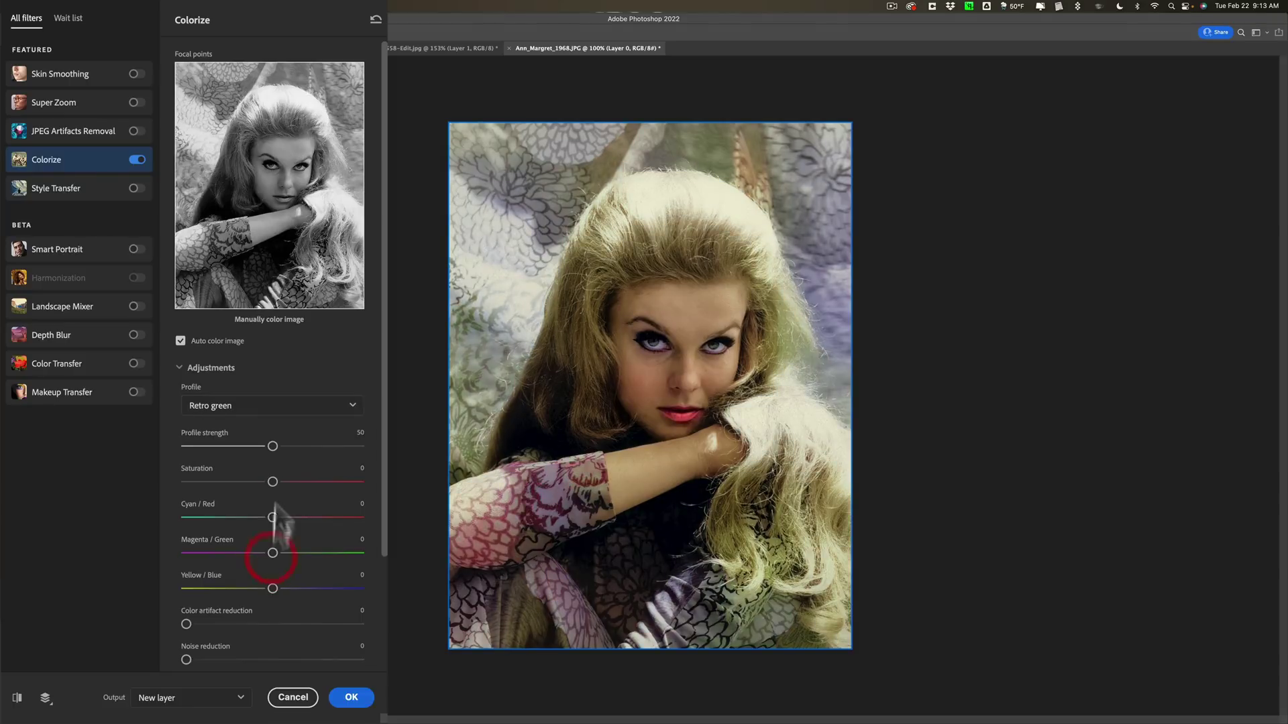
left_click(291, 417)
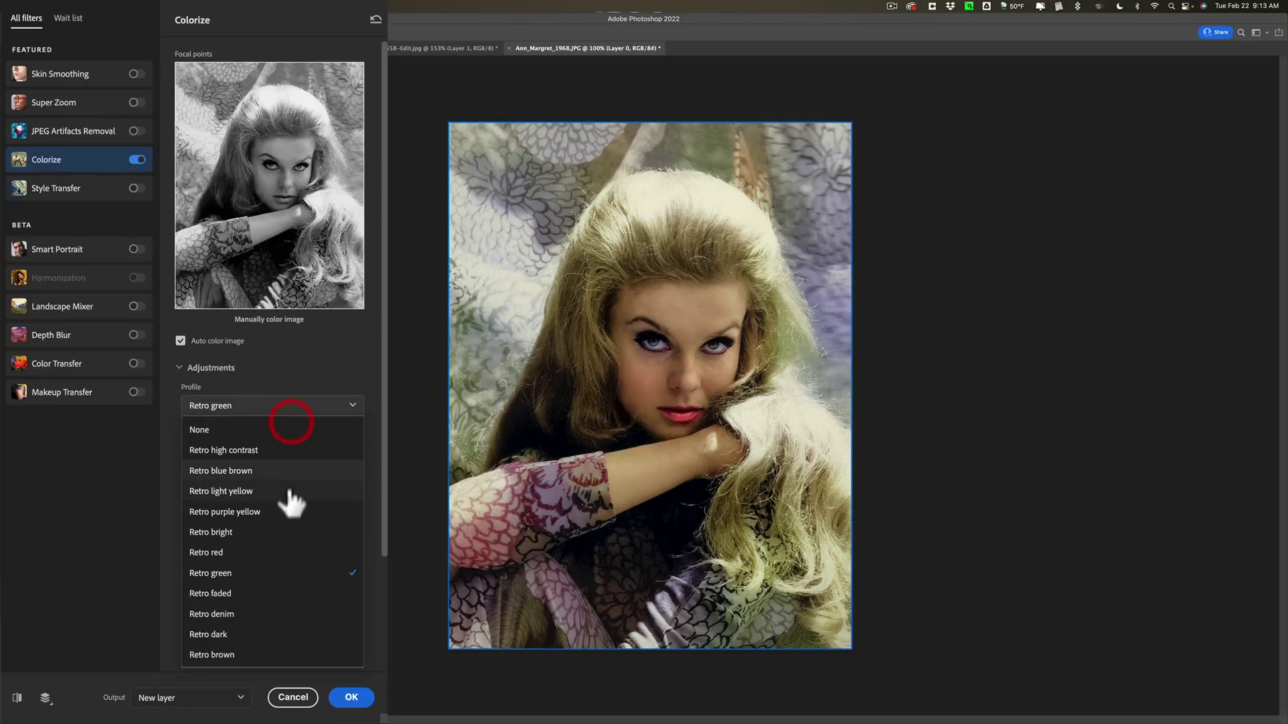
left_click(272, 593)
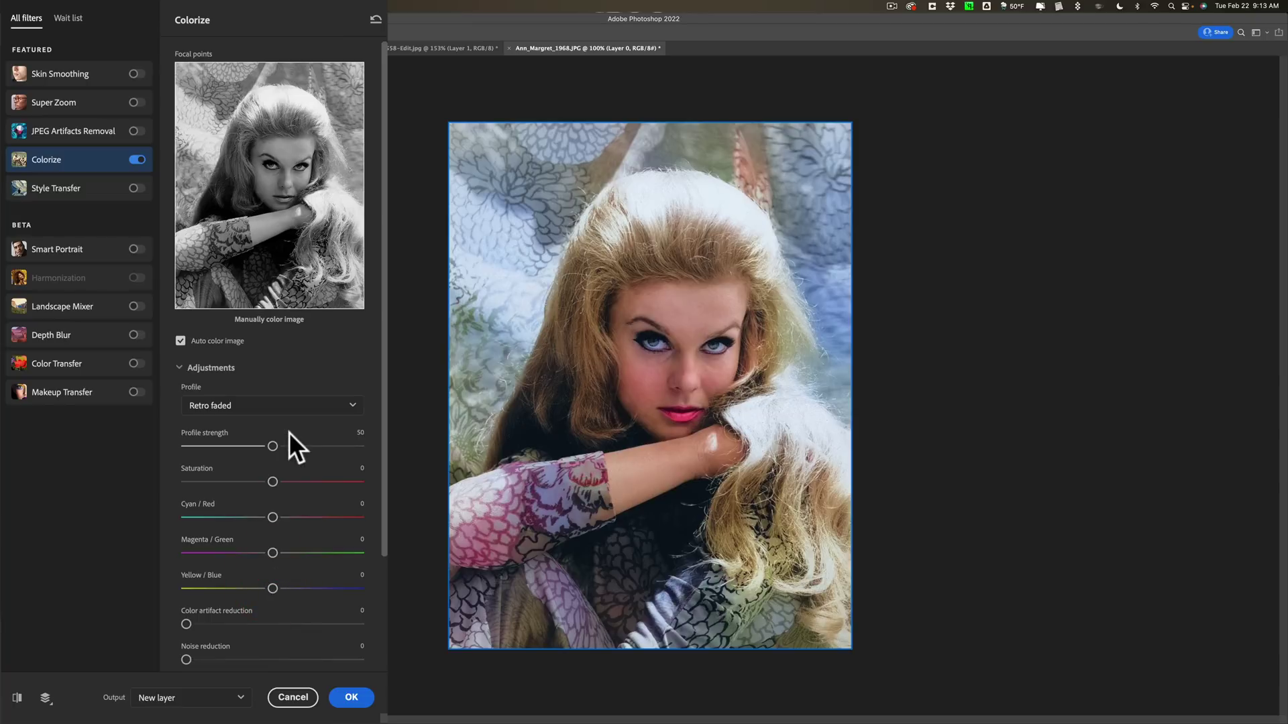
left_click(289, 406)
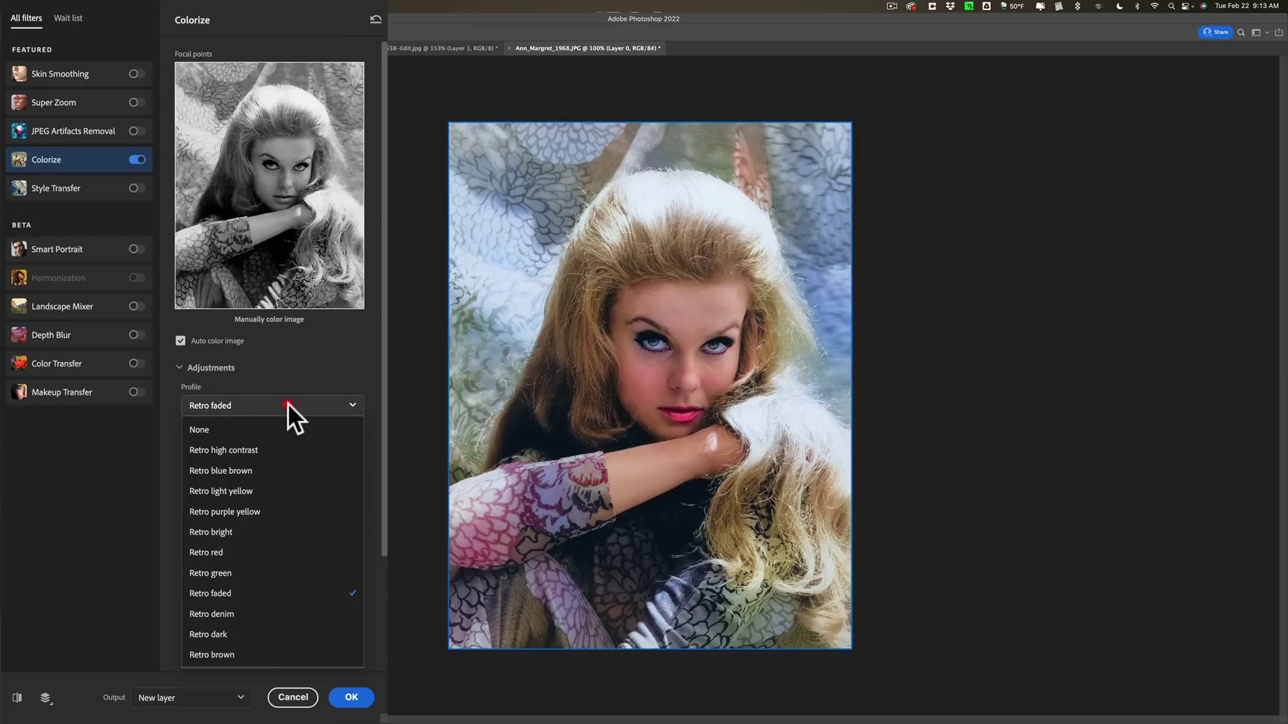
left_click(300, 608)
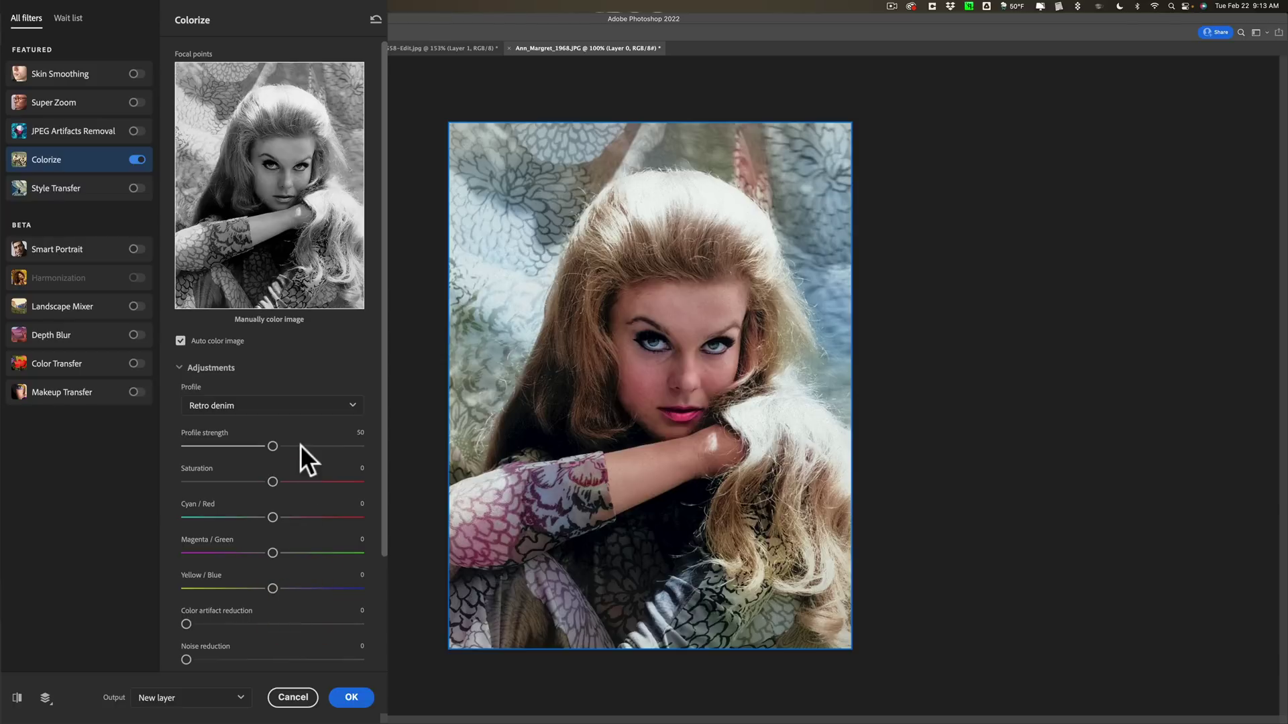
left_click(299, 406)
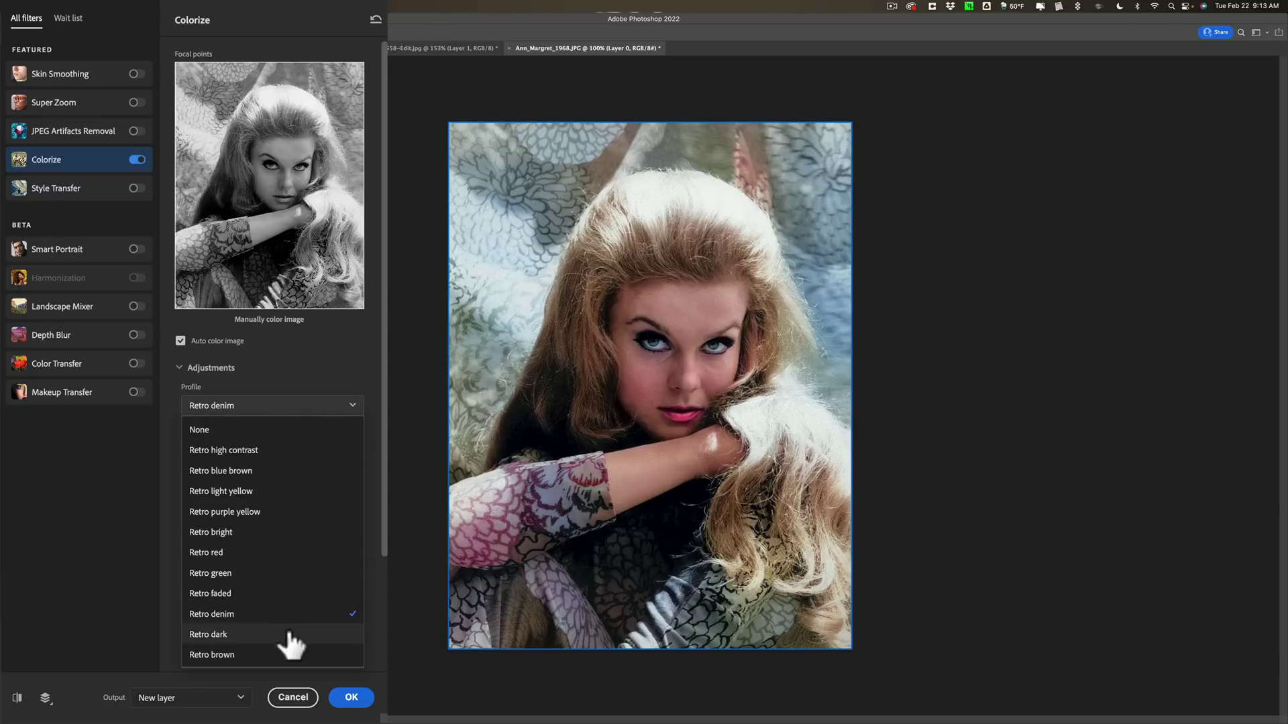
left_click(289, 630)
left_click(279, 406)
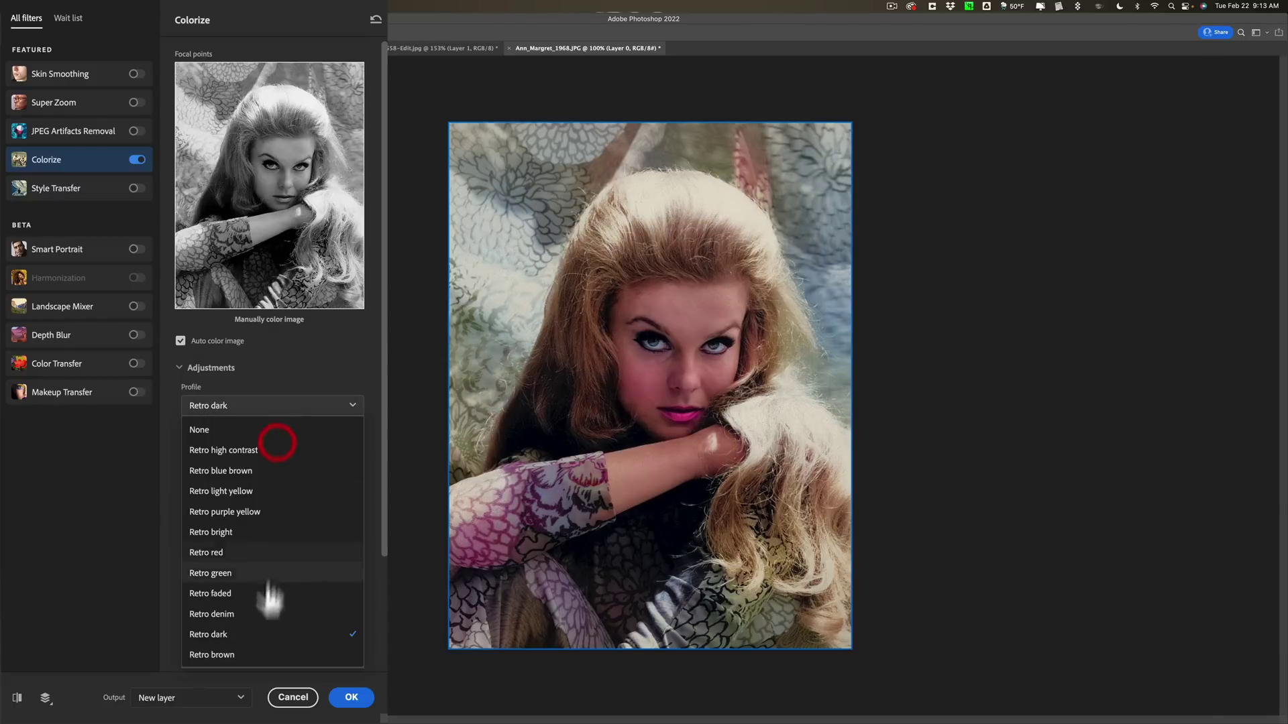
left_click(258, 651)
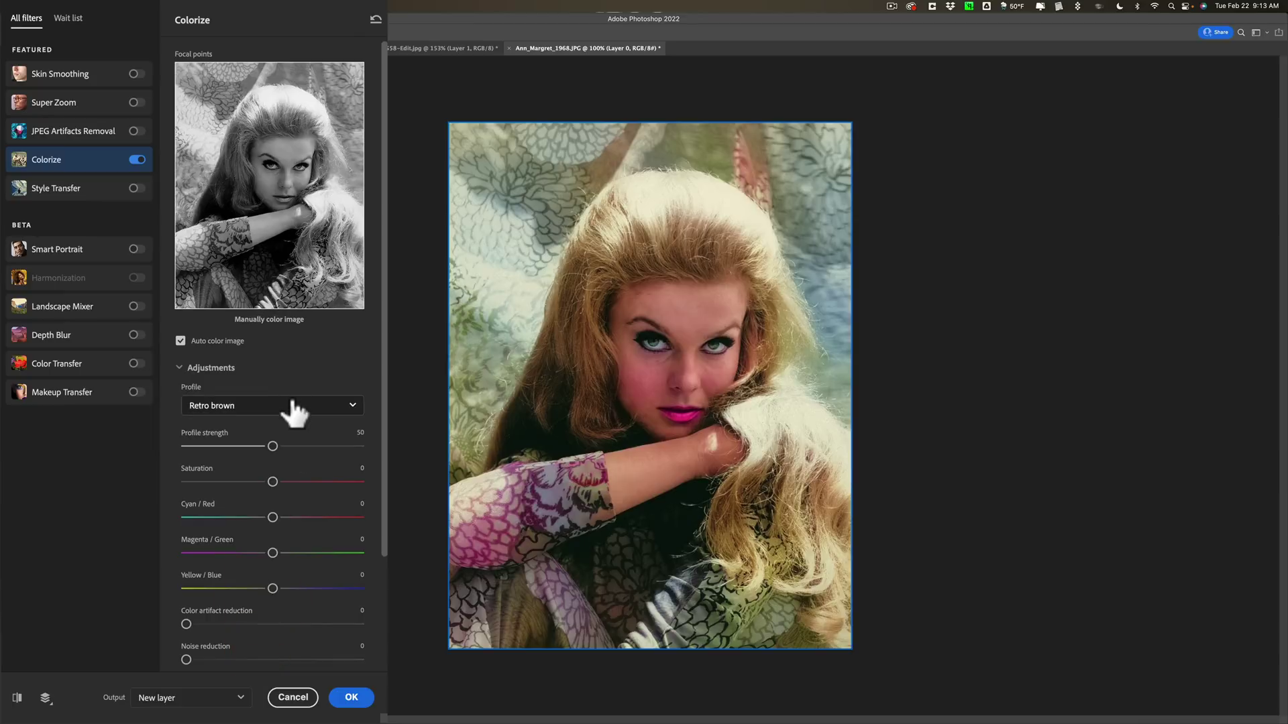
Settle on Retro high contrast, compare with the original, and output it as a new layer
left_click(290, 402)
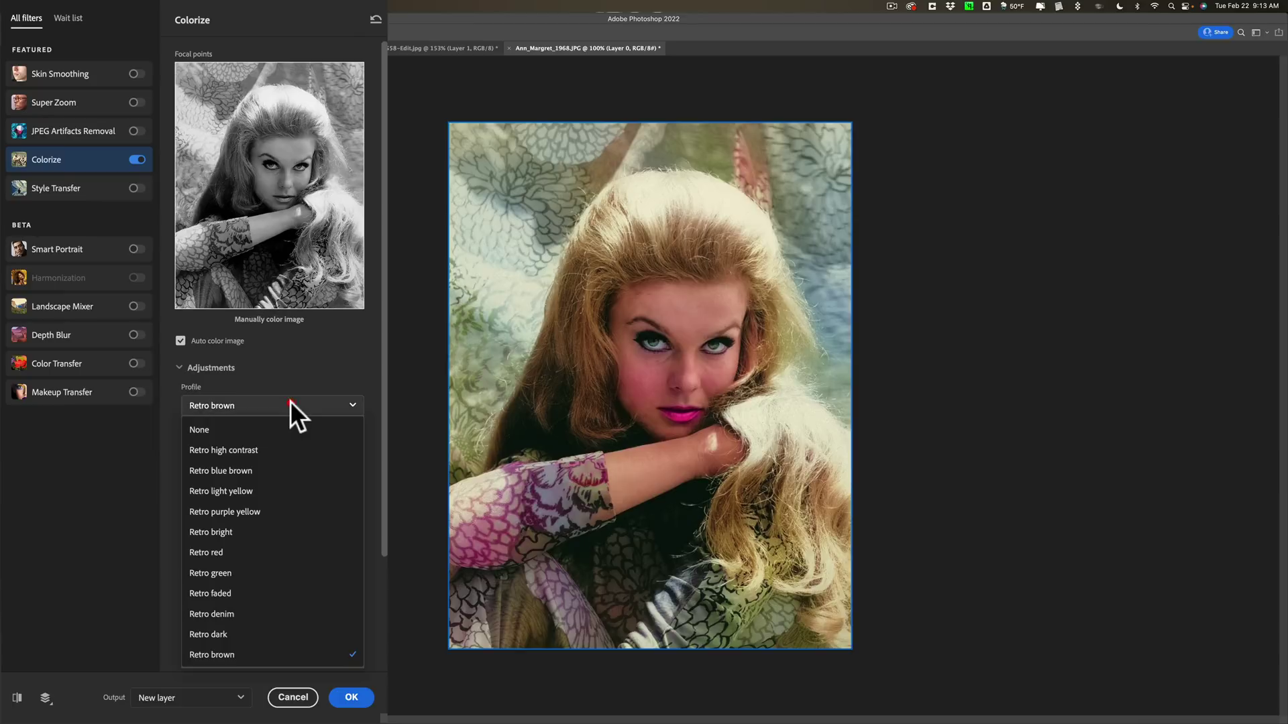
left_click(268, 452)
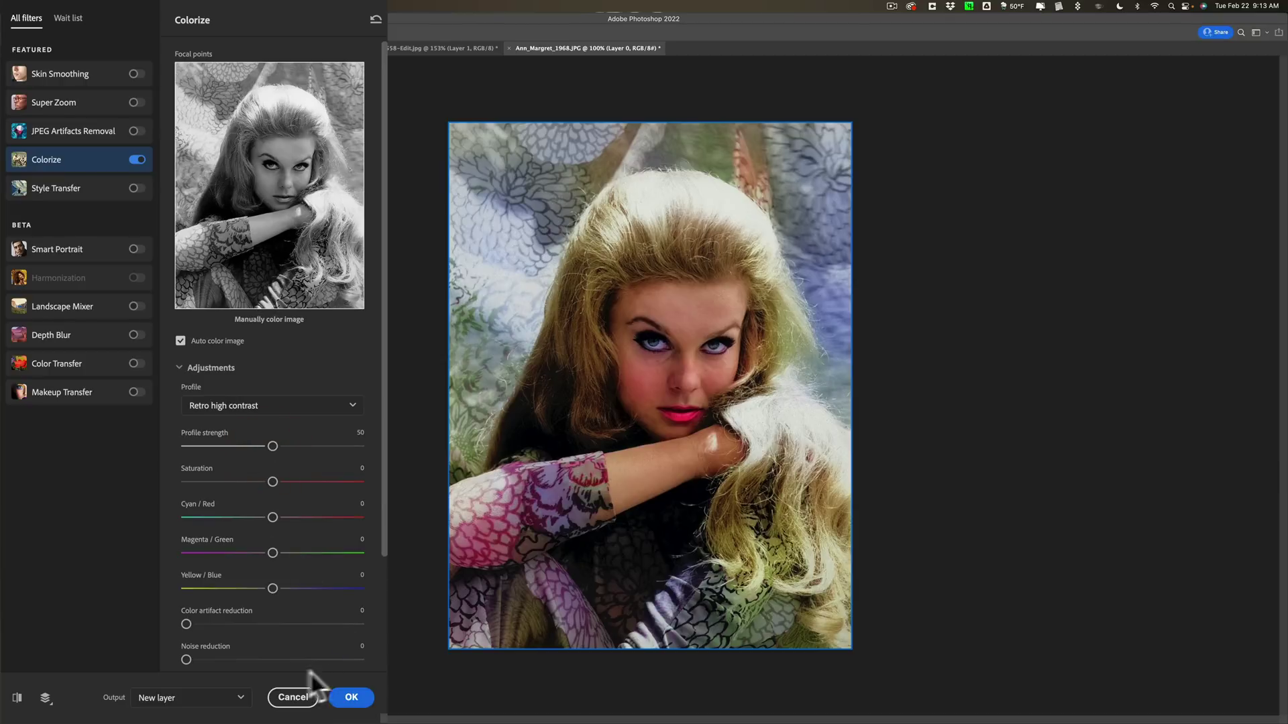
left_click(17, 700)
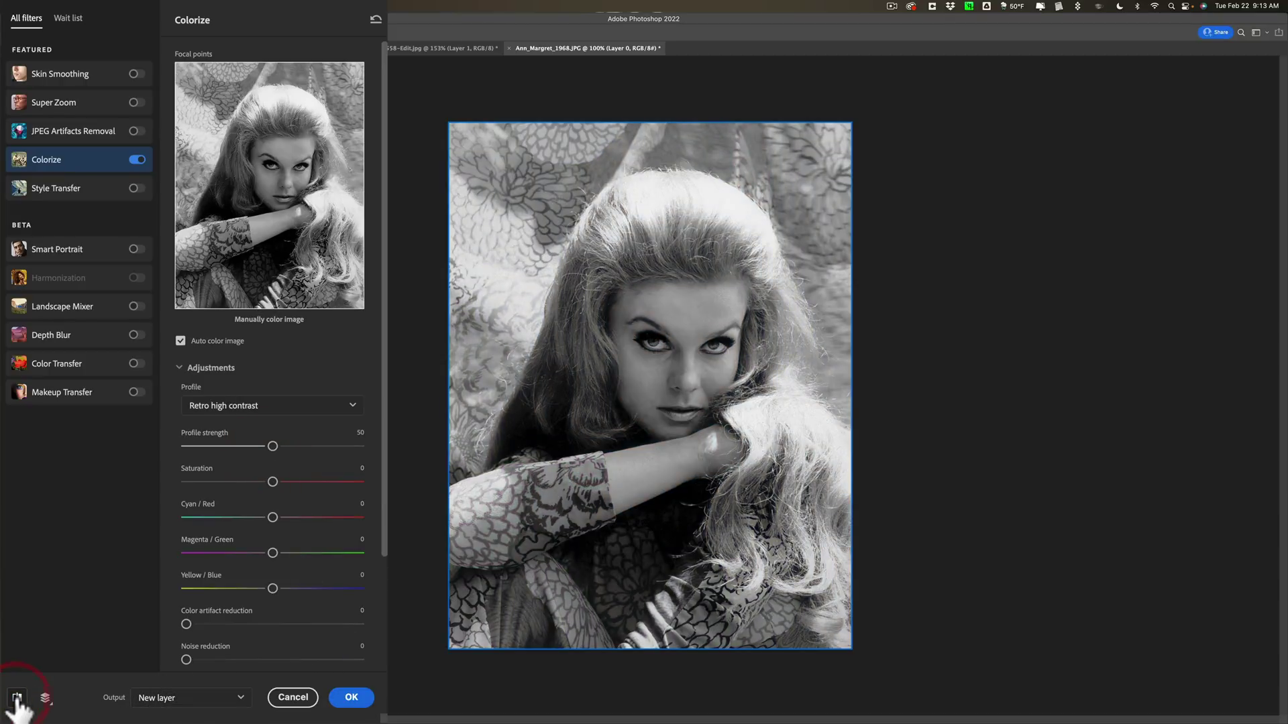
left_click(17, 699)
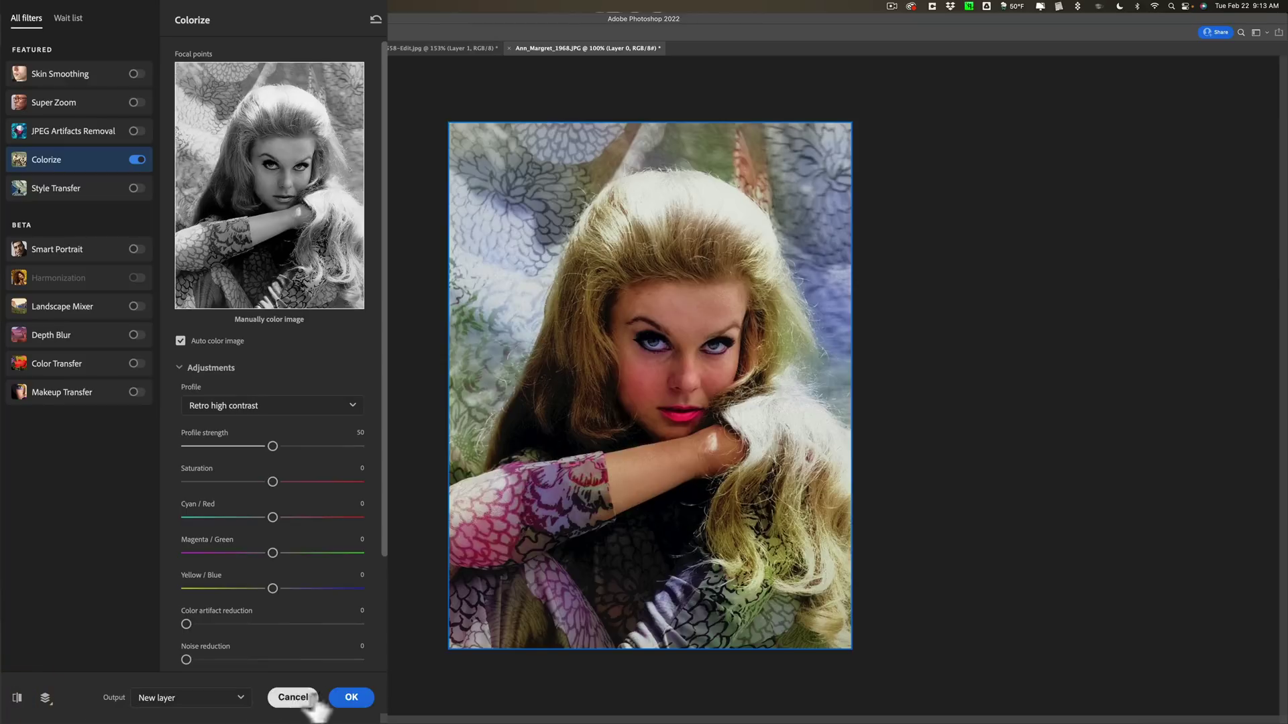
left_click(351, 698)
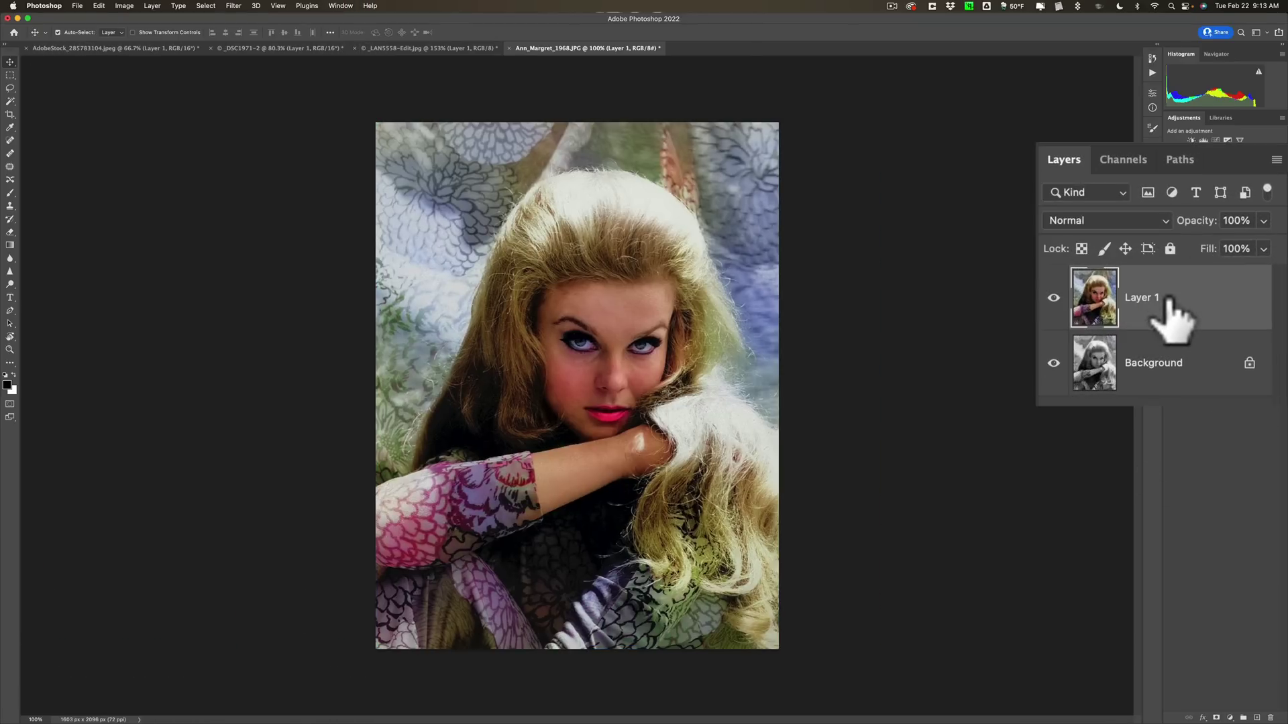
left_click(1053, 297)
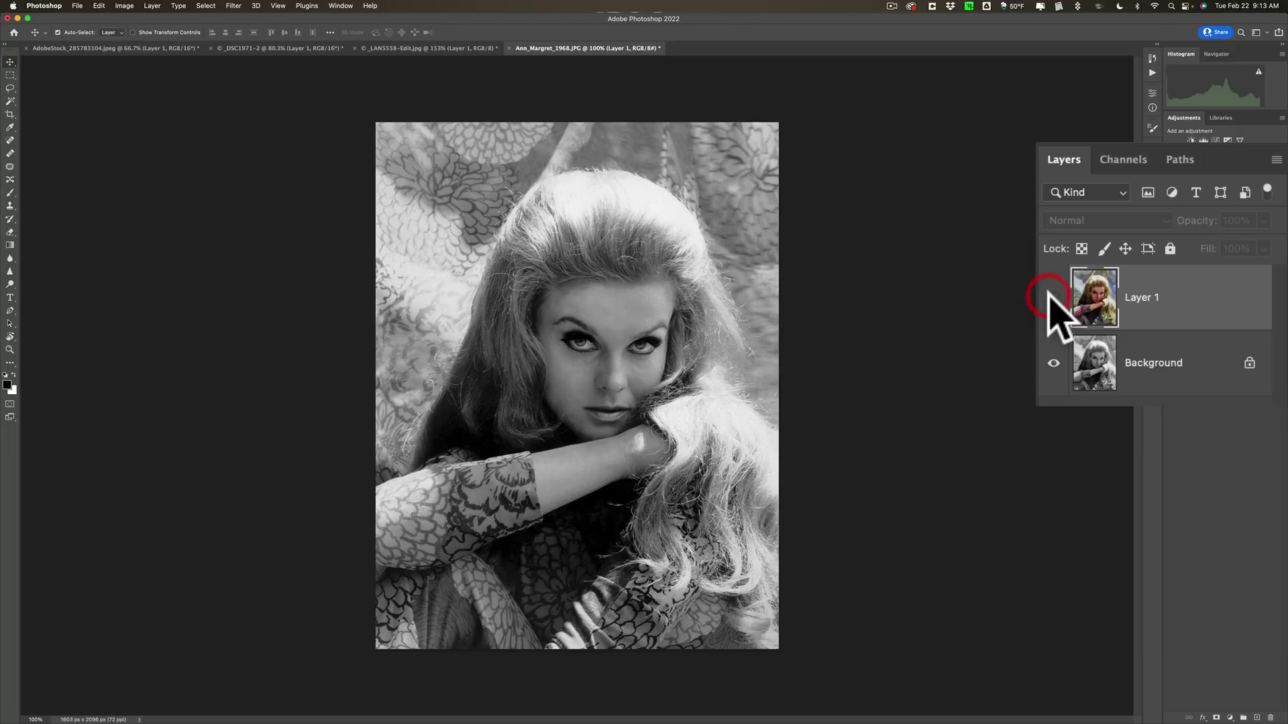
left_click(1053, 297)
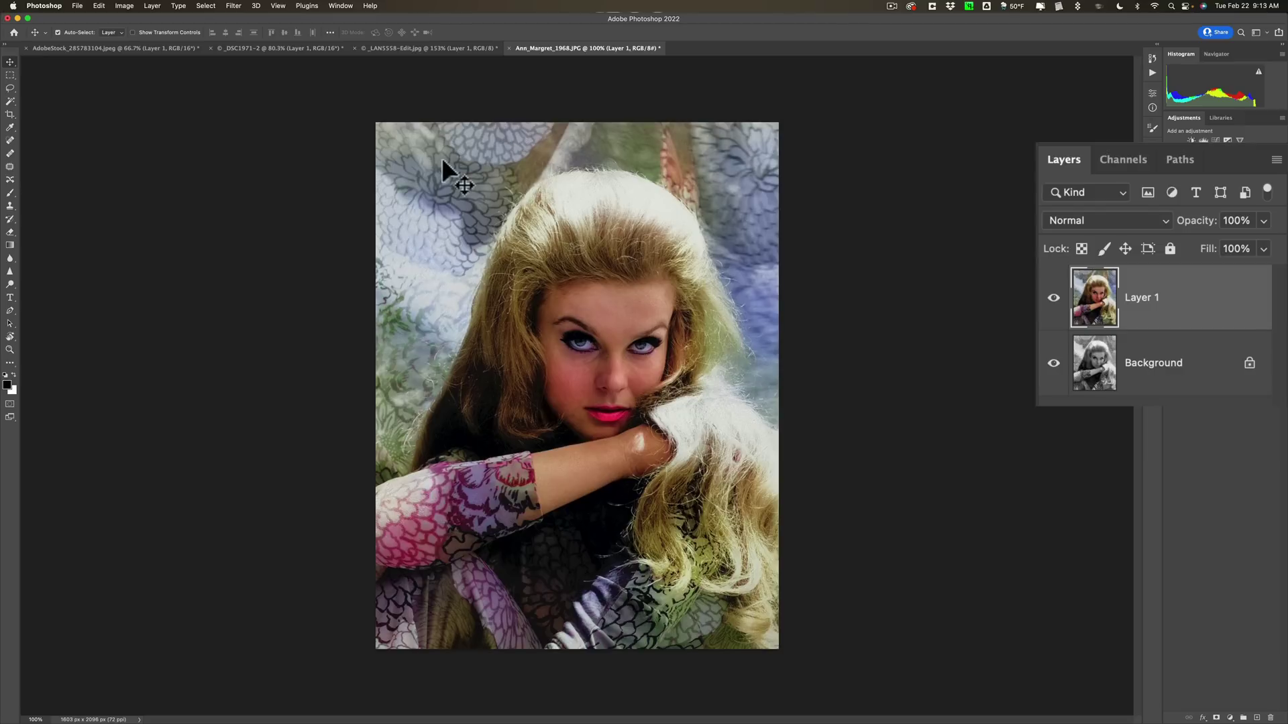
Open Neural Filters and turn on Style Transfer for the portrait
left_click(232, 6)
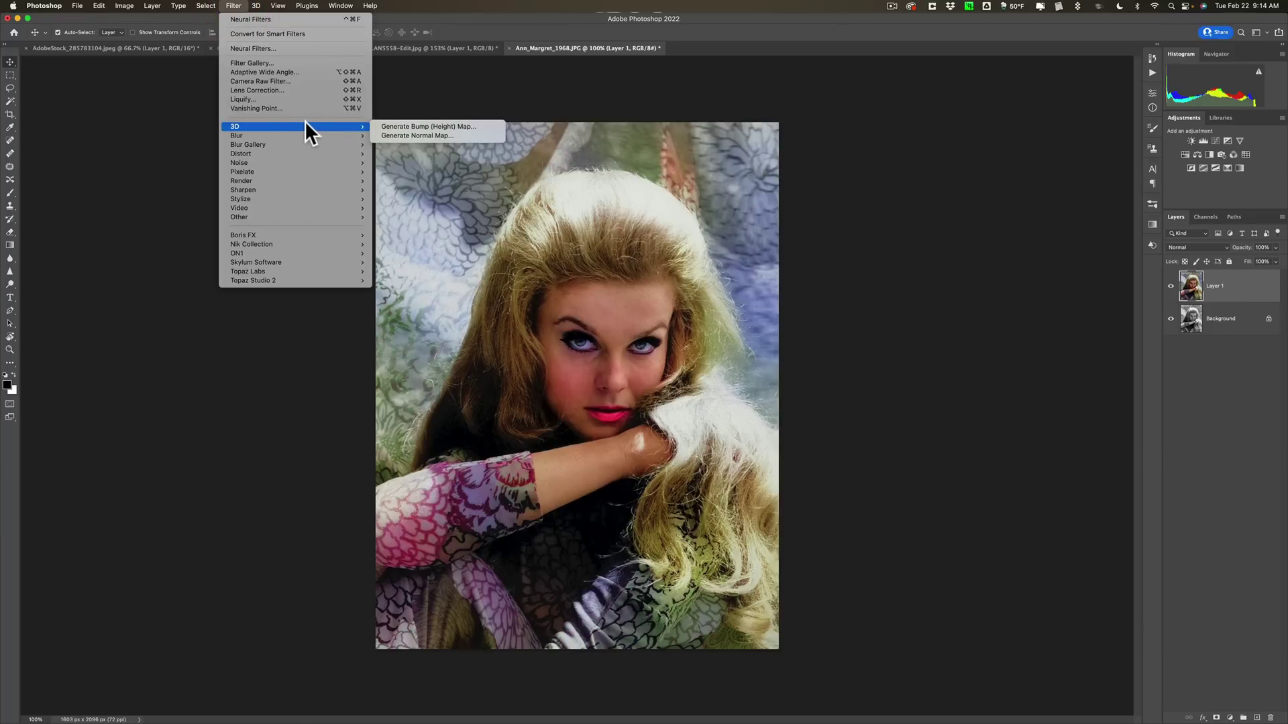
left_click(279, 48)
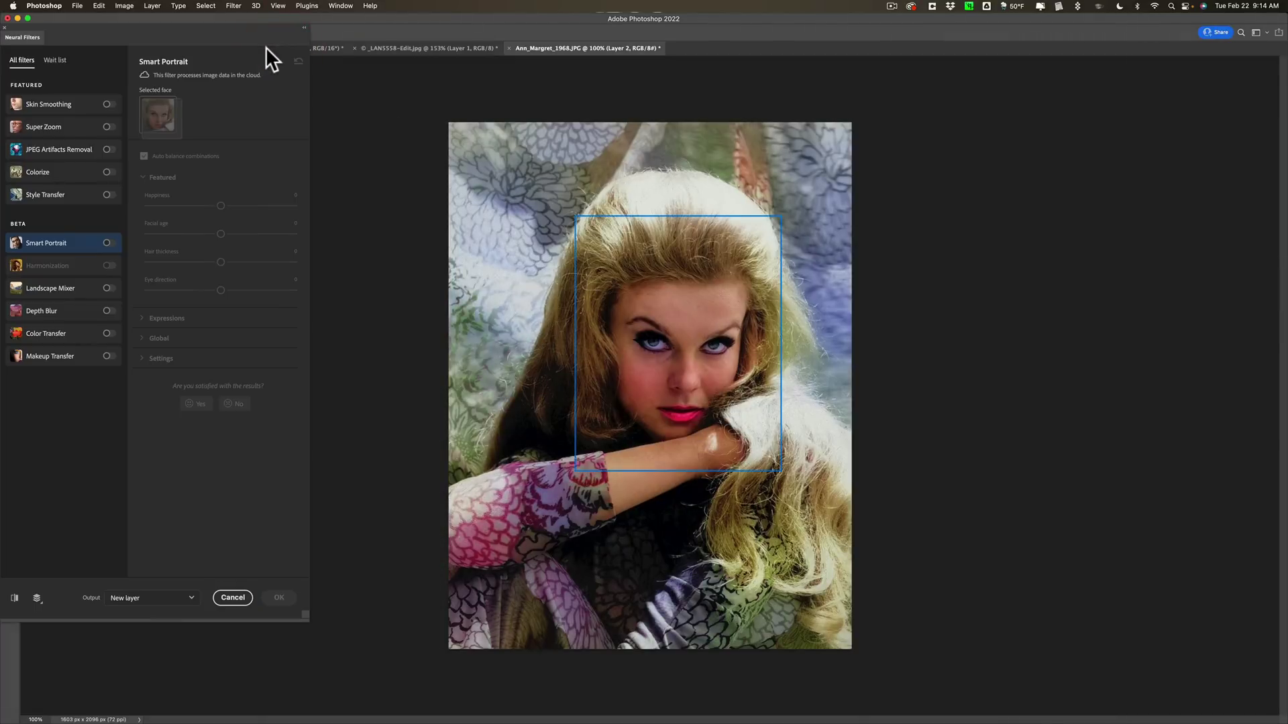
left_click(77, 194)
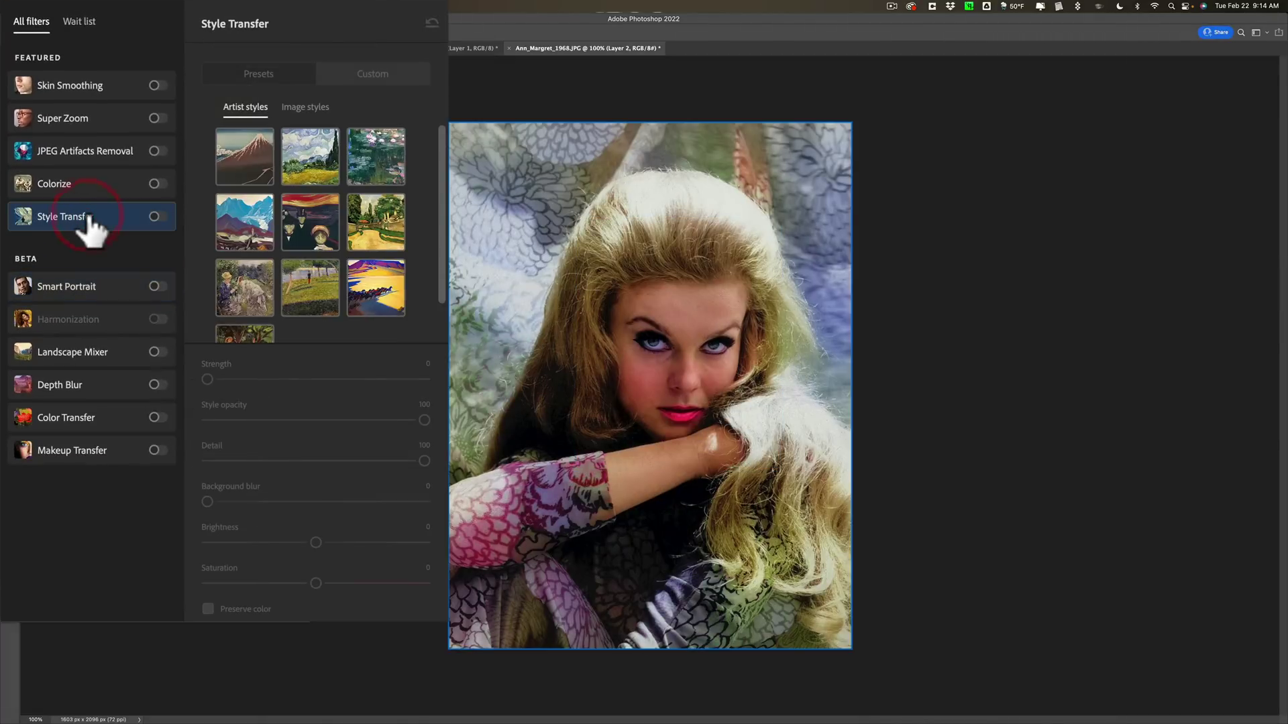
mouse_move(89, 215)
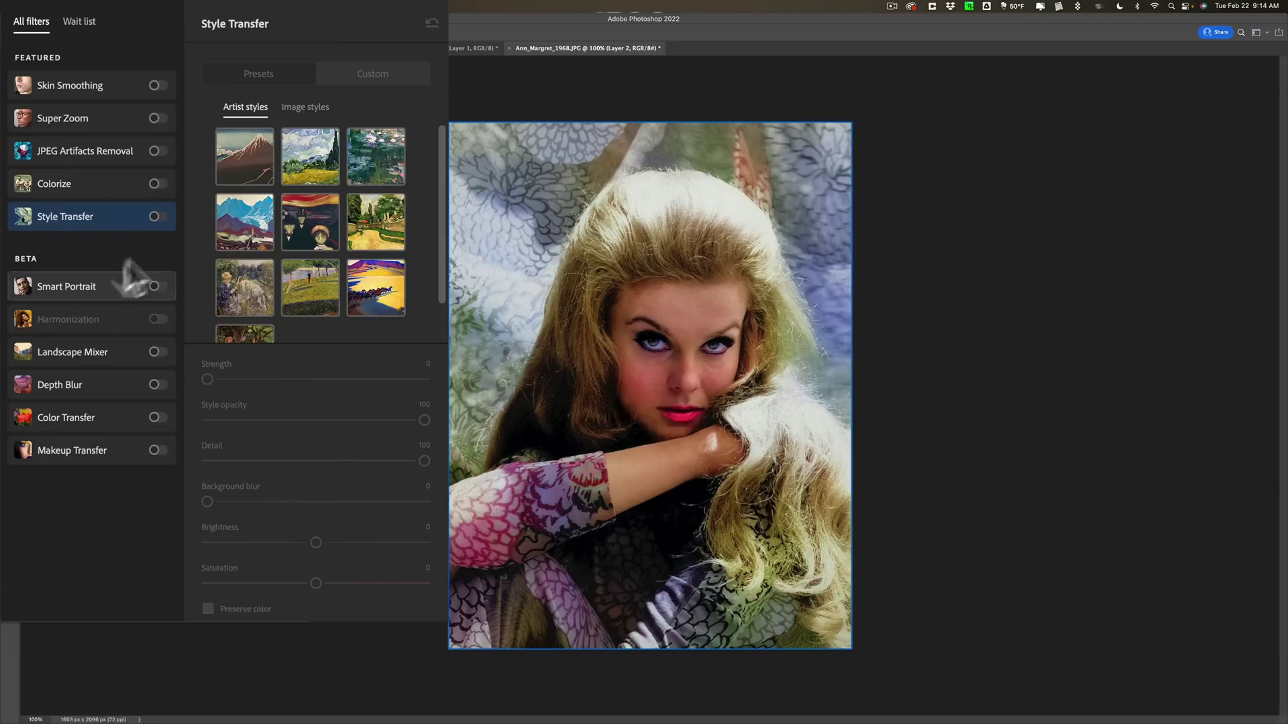
left_click(164, 217)
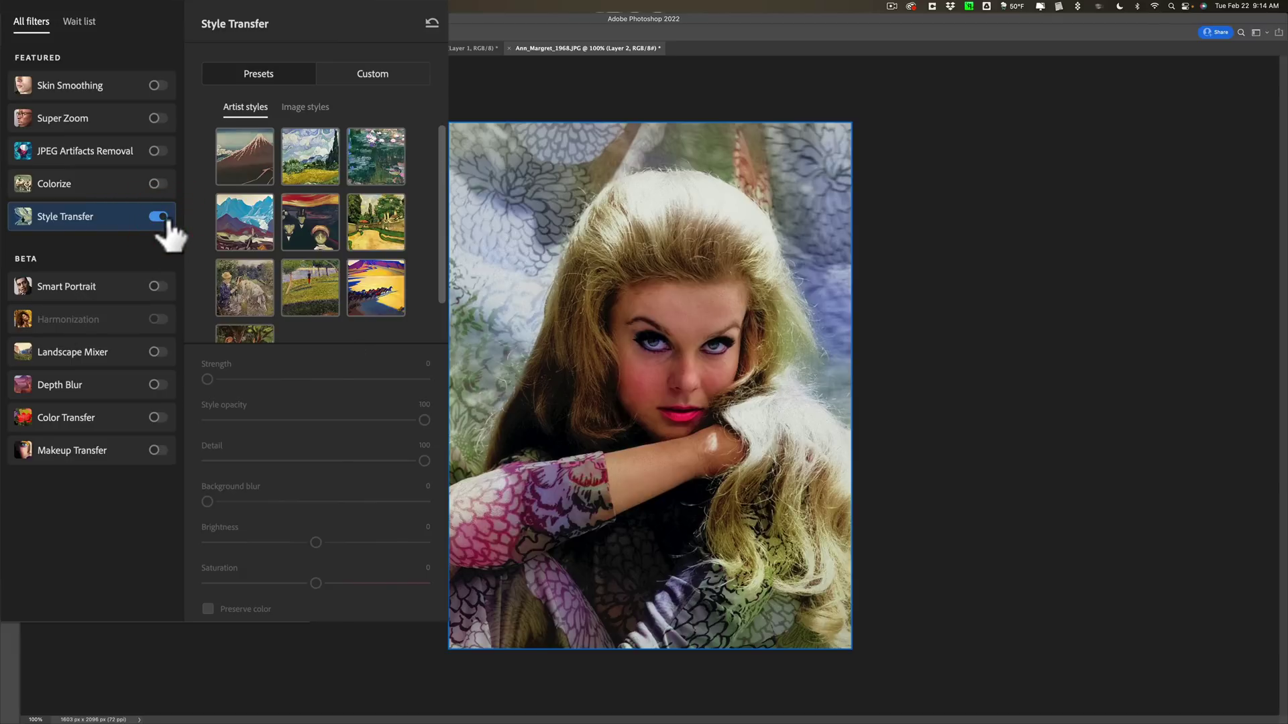
Try artist style presets (water lilies, Van Gogh, Mount Fuji), ending on The Scream
scroll(255, 215, "down", 2)
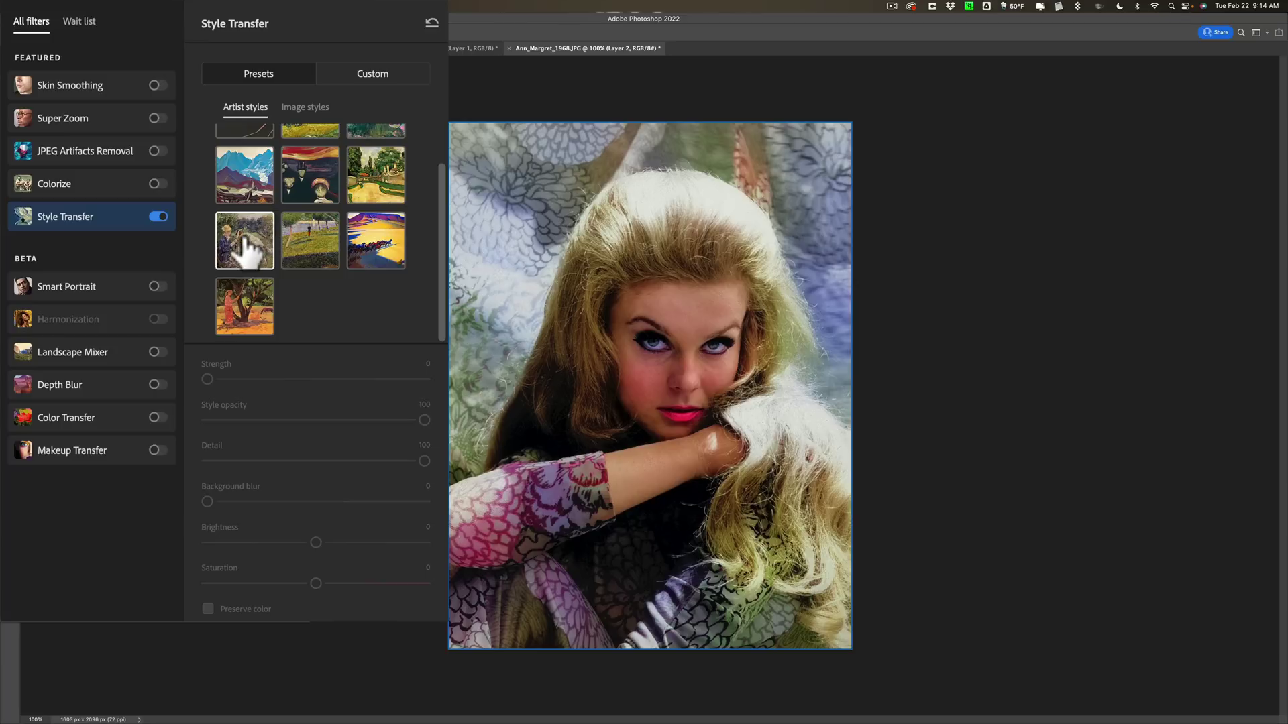
left_click(246, 245)
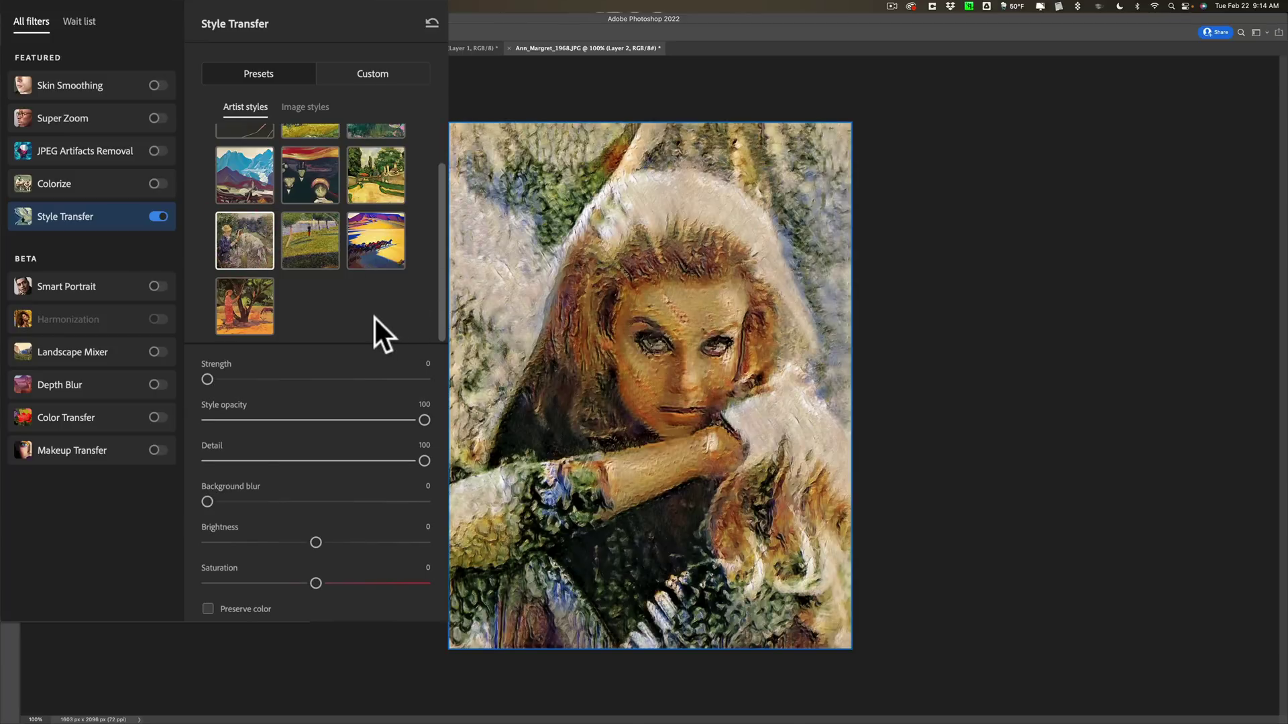
scroll(374, 318, "up", 2)
left_click(321, 222)
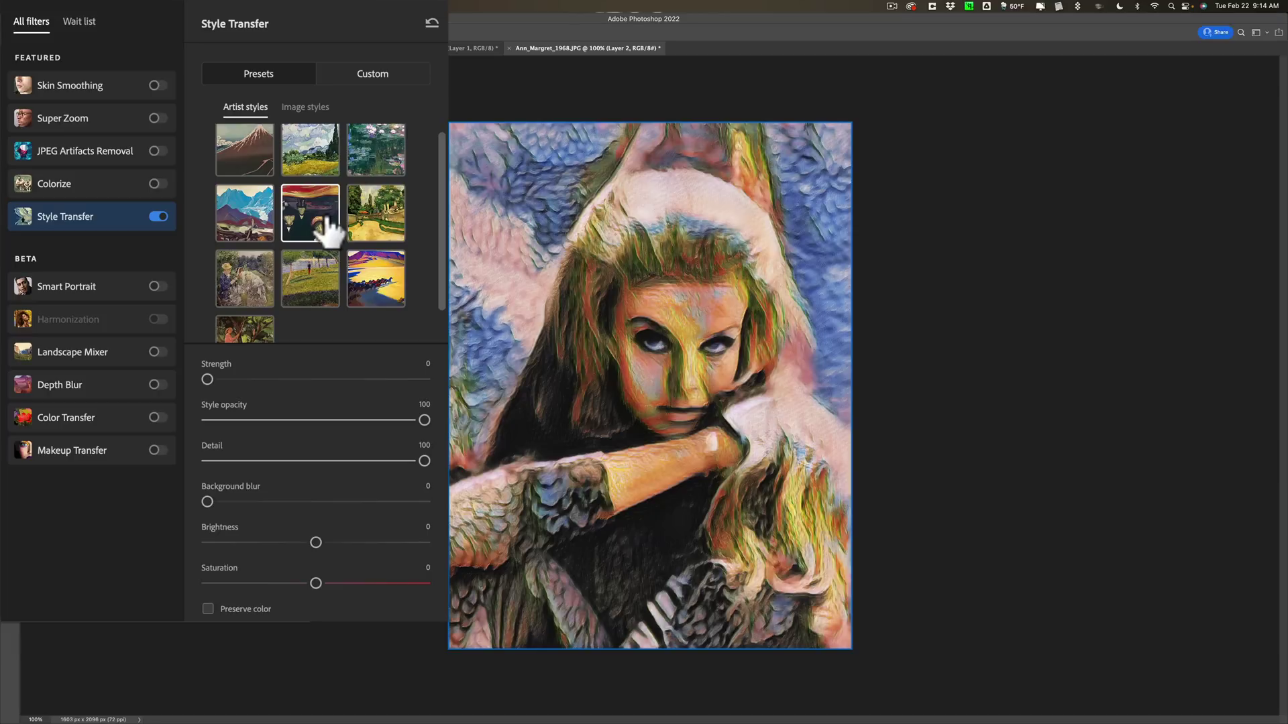
scroll(328, 222, "up", 1)
left_click(375, 166)
left_click(316, 166)
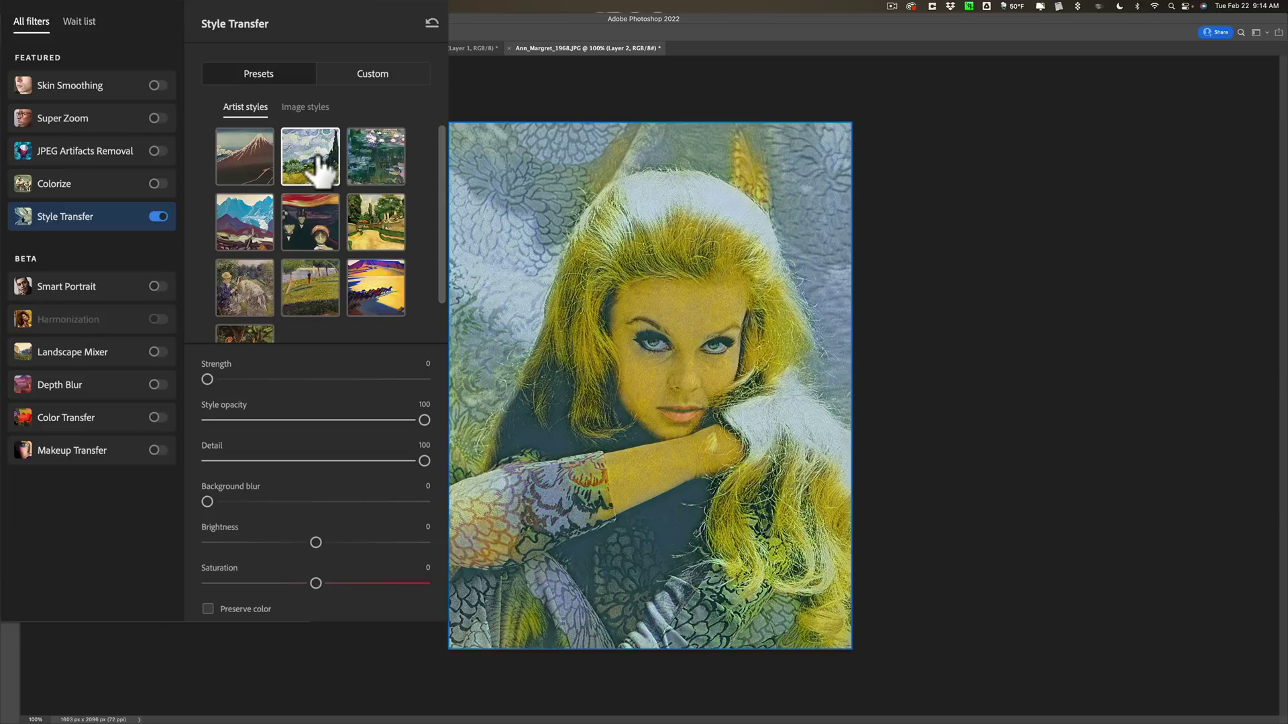
left_click(245, 175)
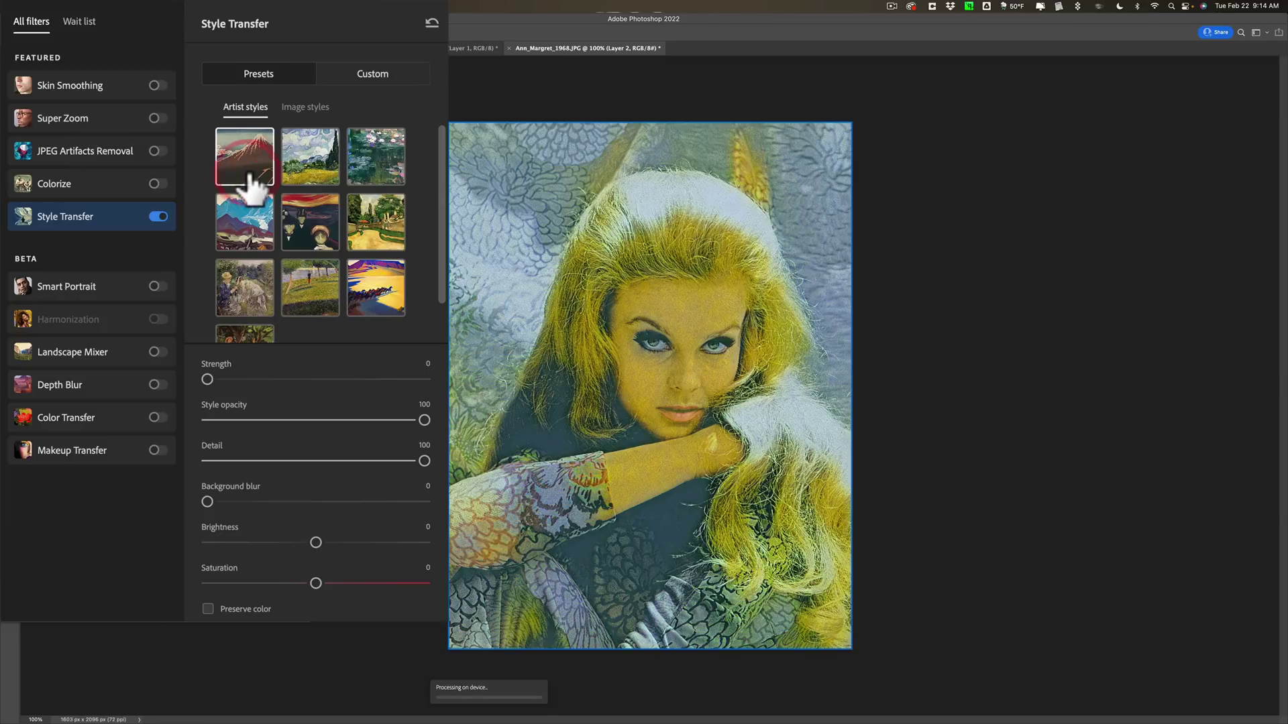
left_click(299, 221)
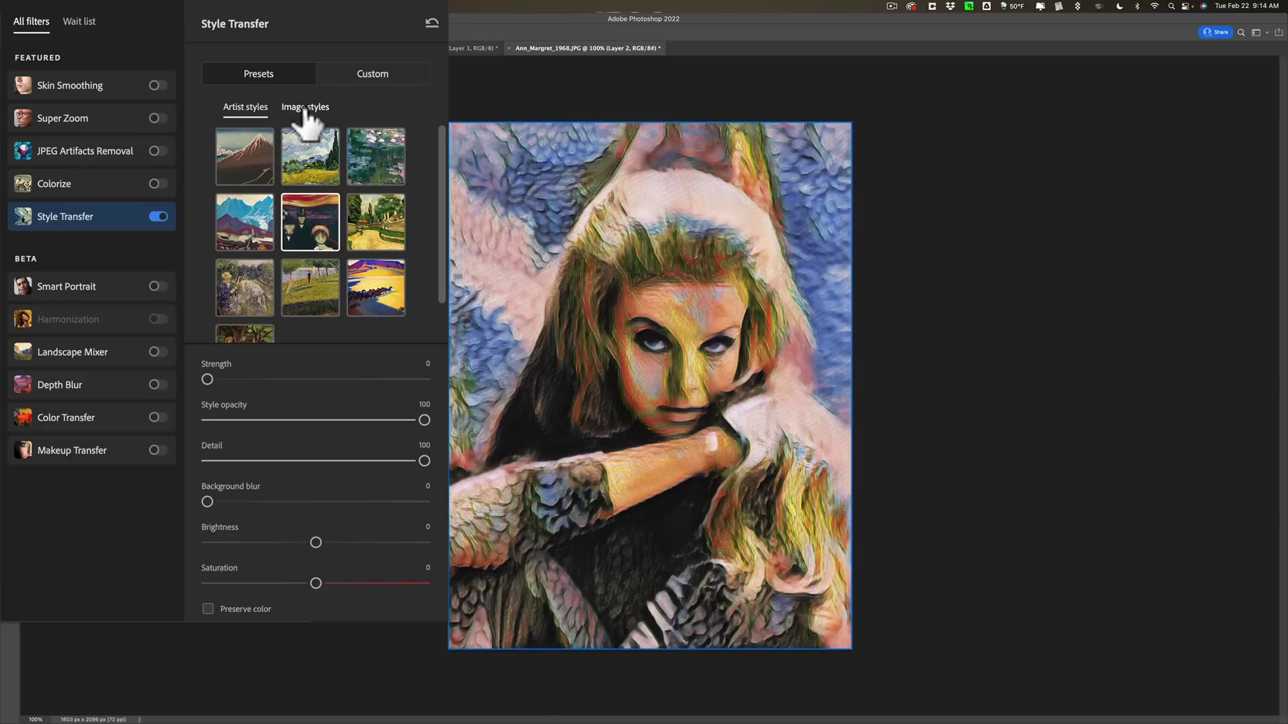
In Image styles, try the Van Gogh self-portrait and face collage, ending on the blue eye style
left_click(304, 109)
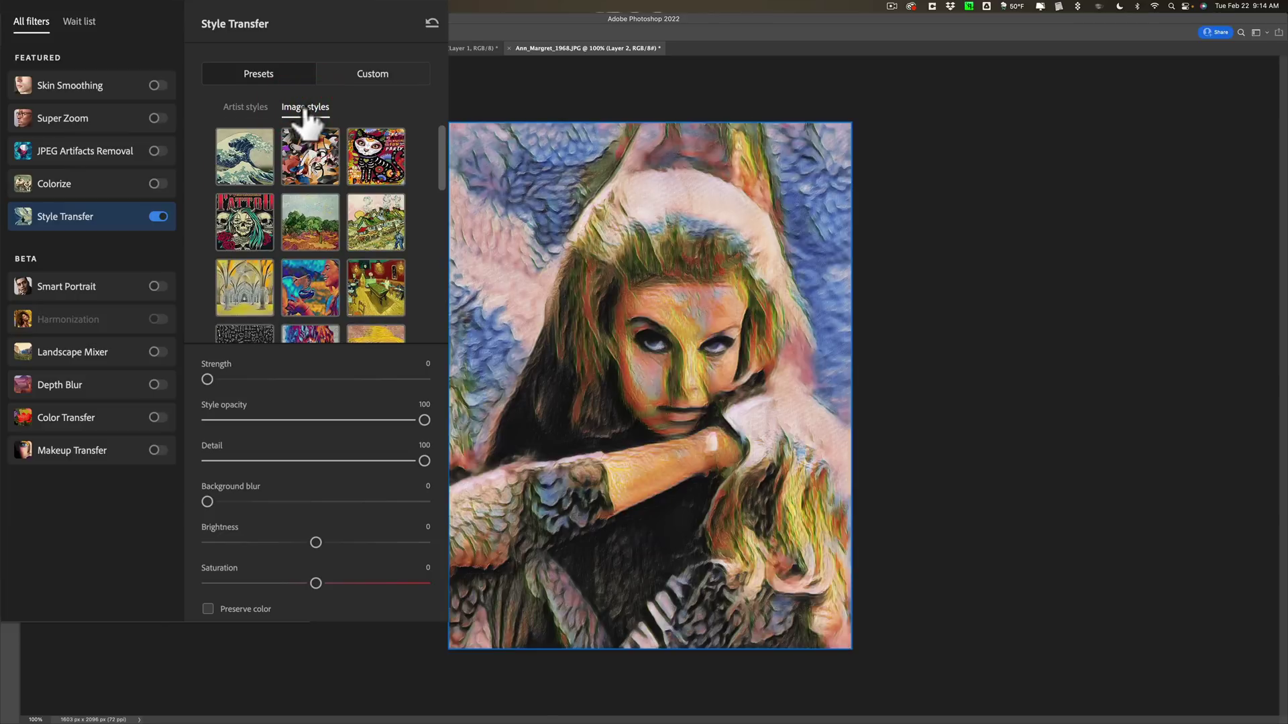
scroll(313, 300, "down", 3)
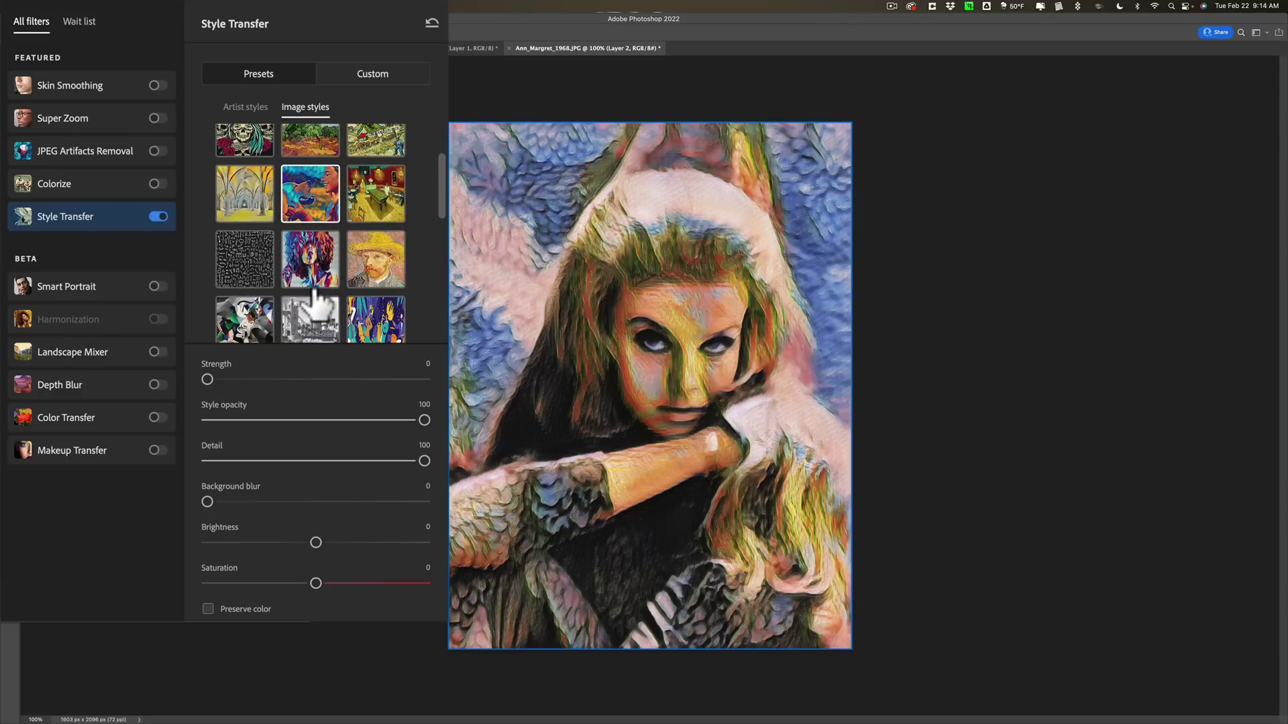
left_click(369, 272)
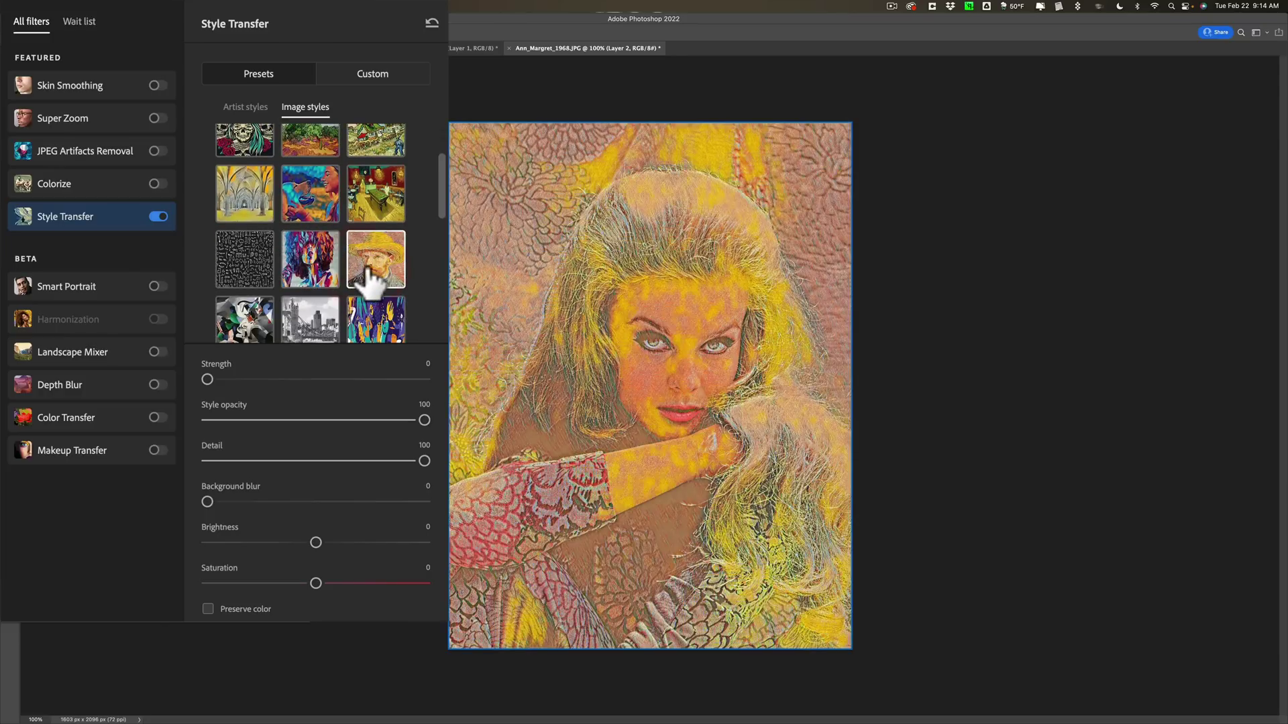
scroll(370, 278, "down", 6)
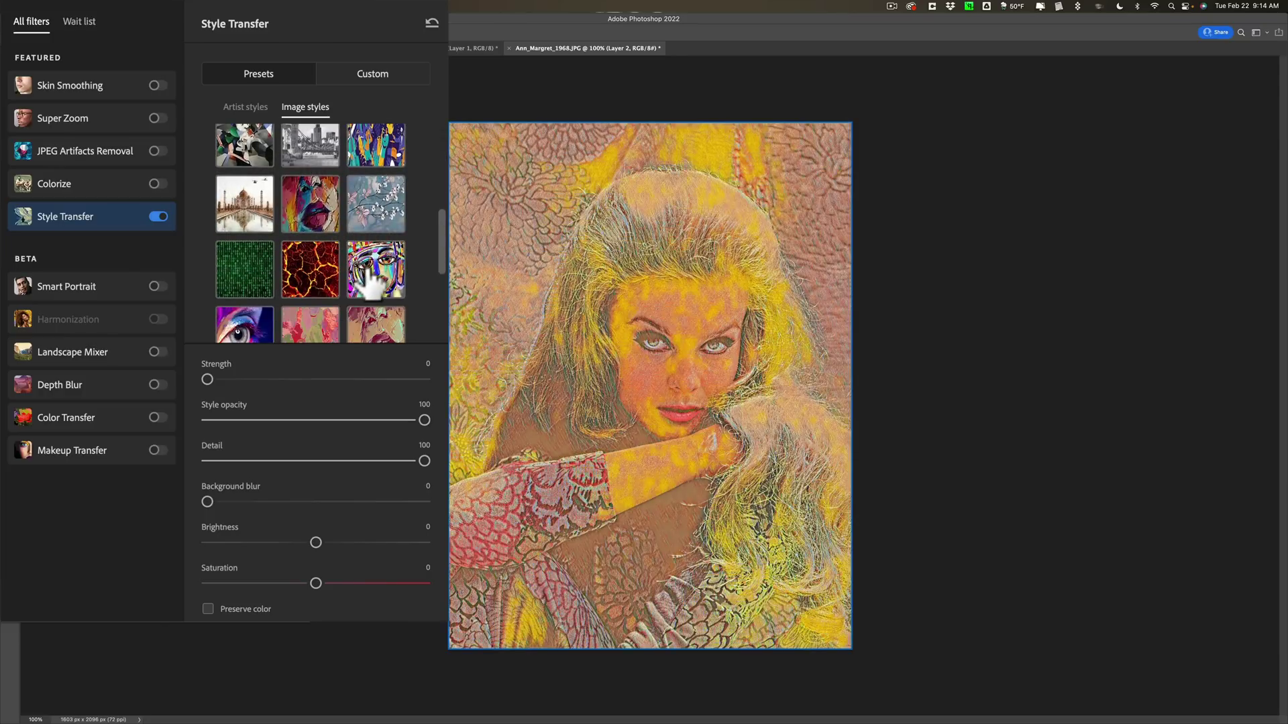
left_click(379, 280)
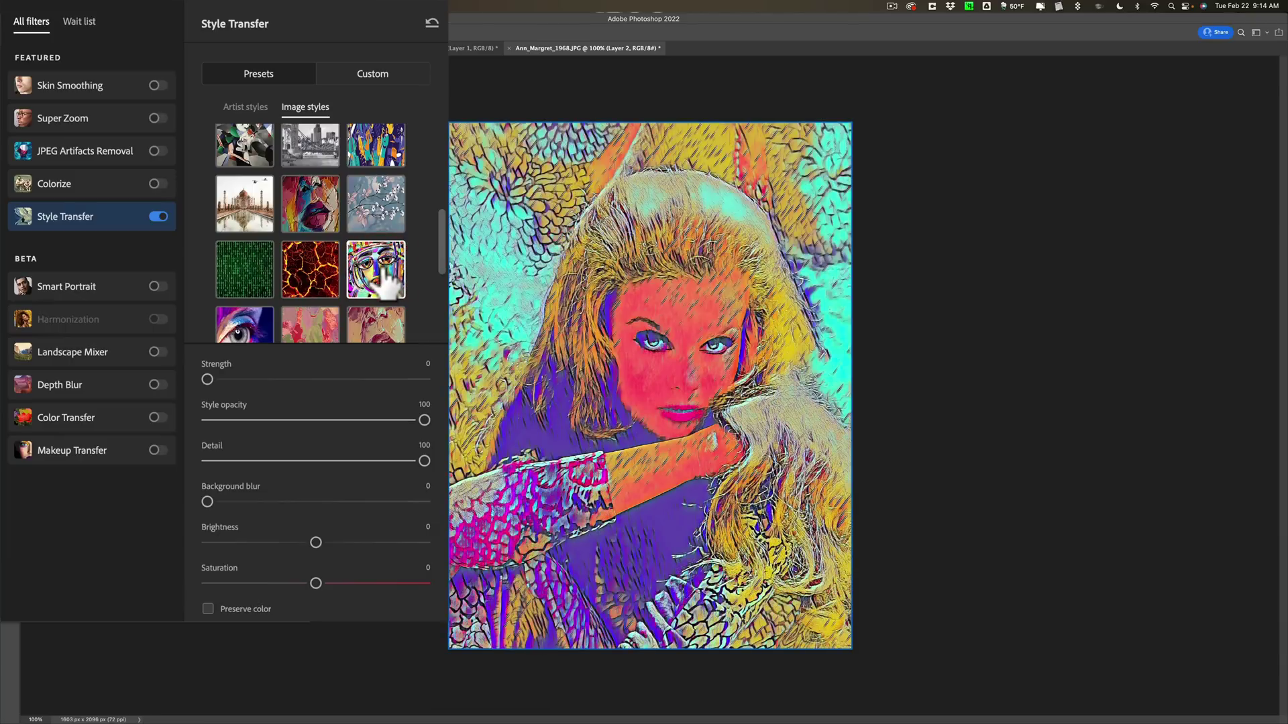
scroll(389, 285, "down", 7)
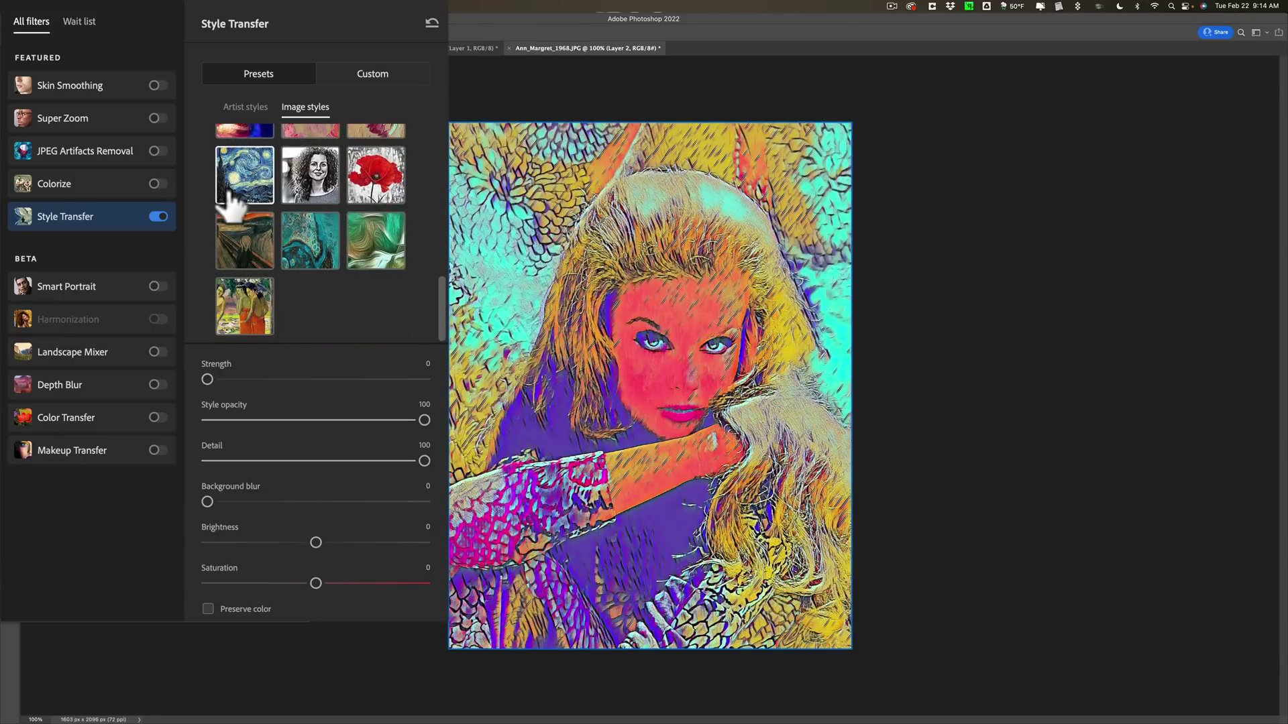
scroll(238, 208, "up", 4)
scroll(239, 244, "down", 1)
left_click(241, 243)
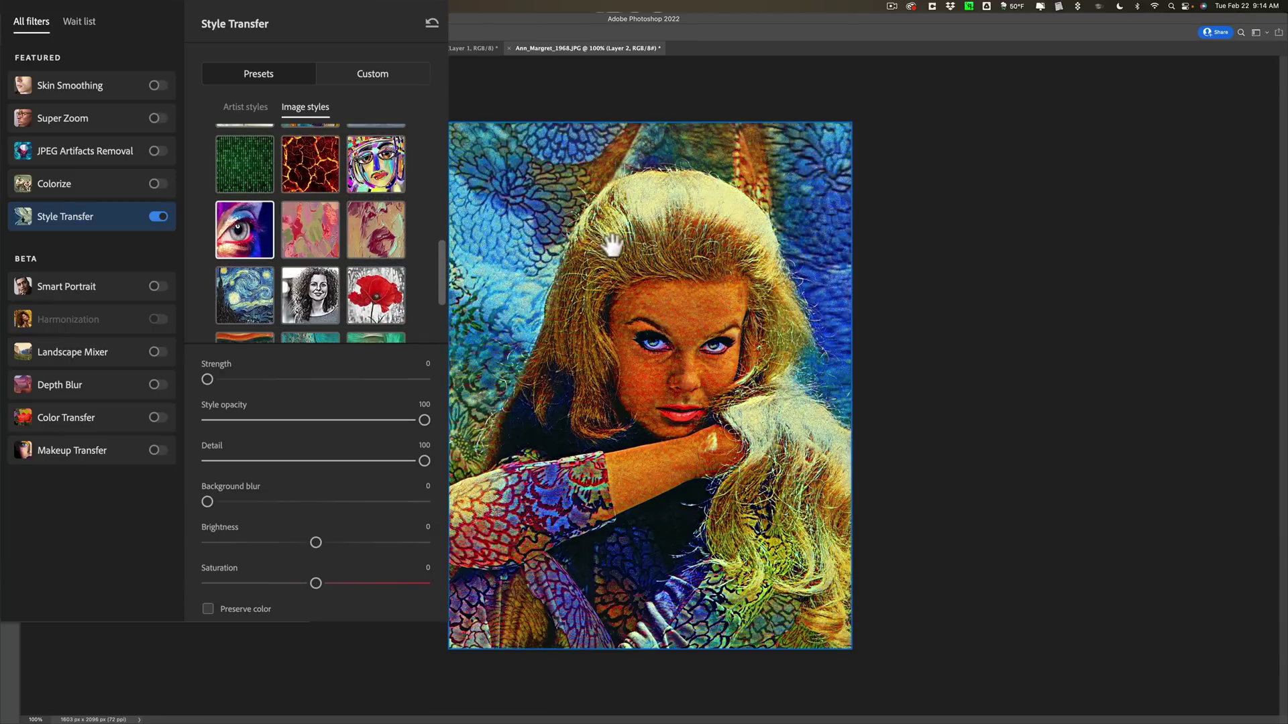
scroll(341, 217, "up", 5)
scroll(341, 217, "up", 1)
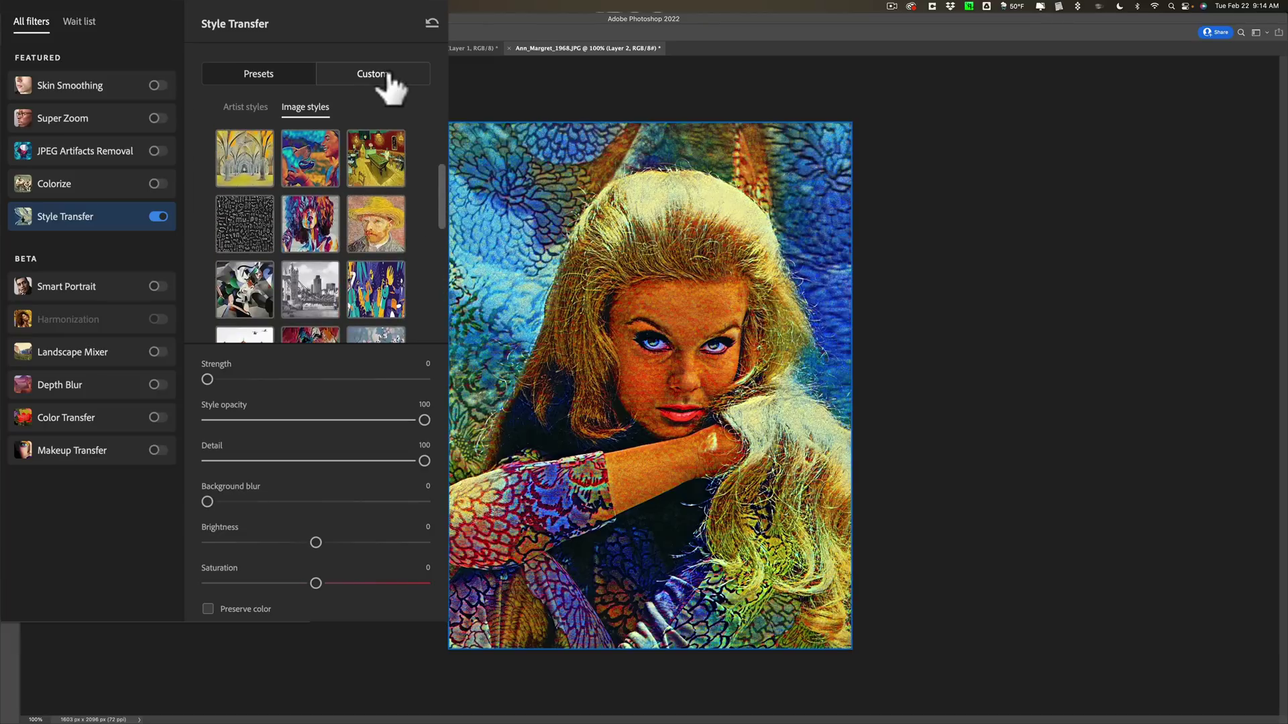
left_click(388, 76)
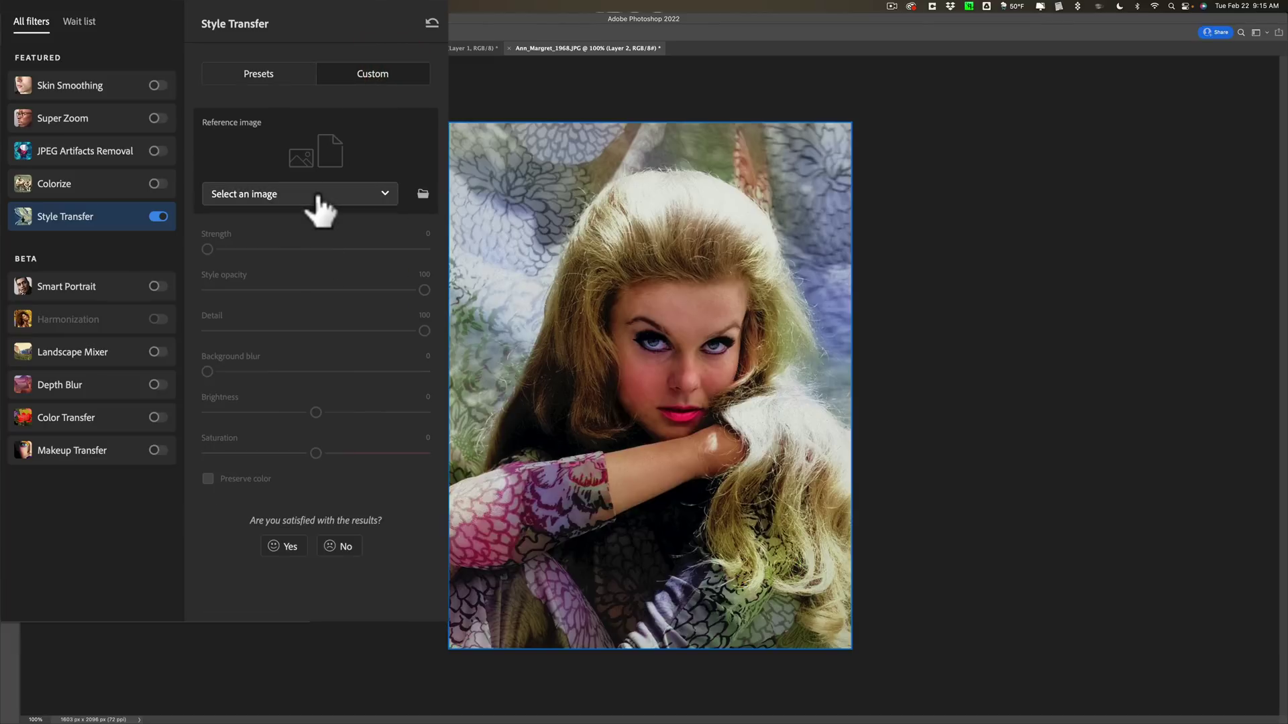
left_click(316, 195)
left_click(335, 151)
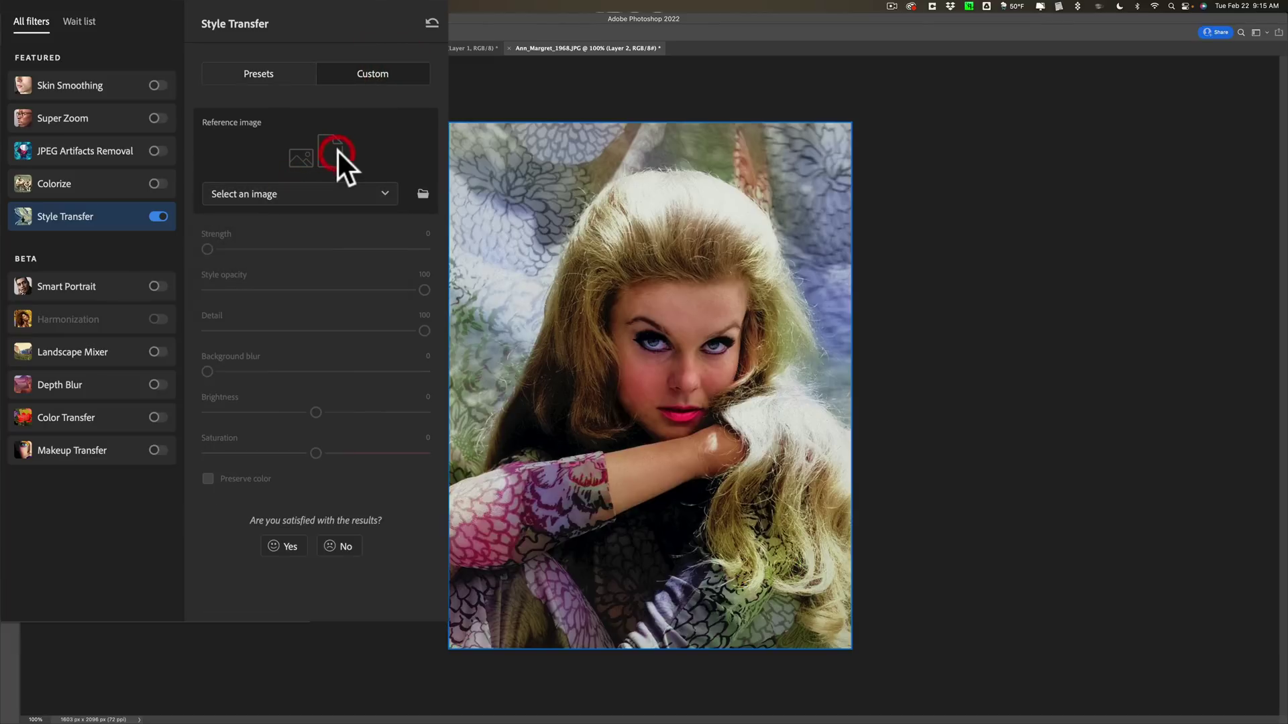
left_click(333, 194)
left_click(334, 137)
Apply the grey pencil-sketch portrait from the Image styles presets to the portrait
left_click(239, 76)
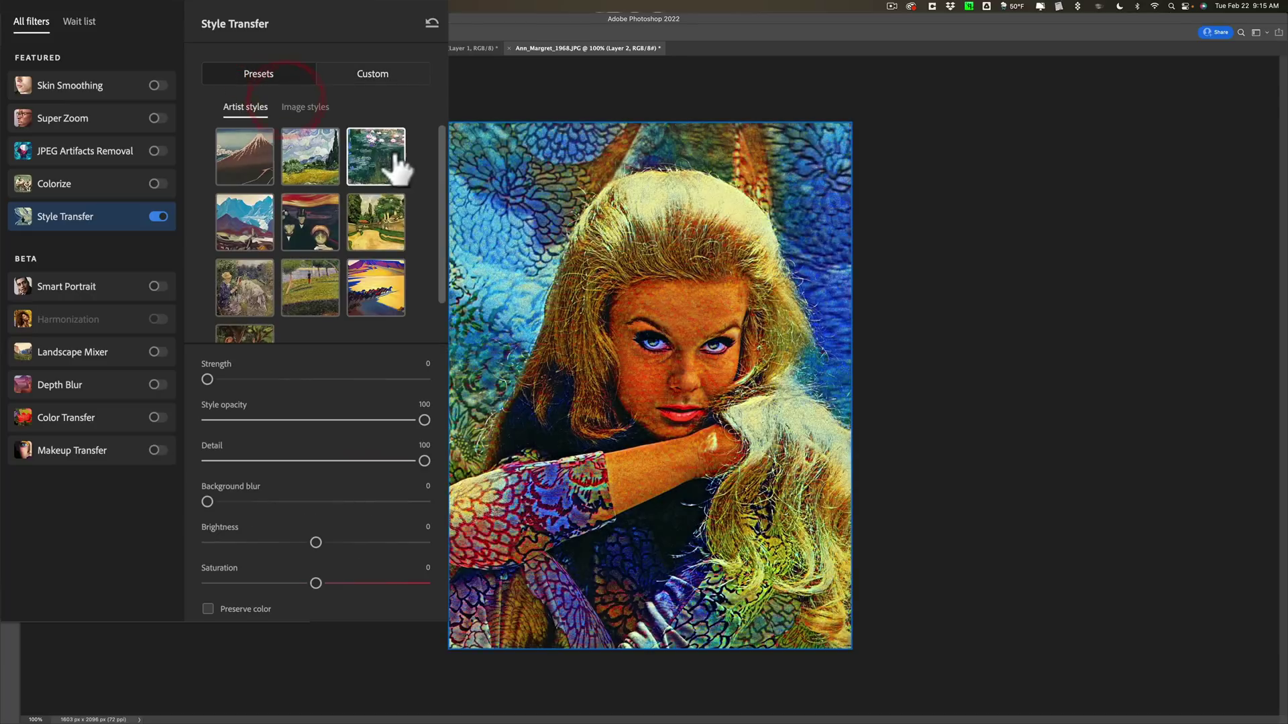
left_click(315, 111)
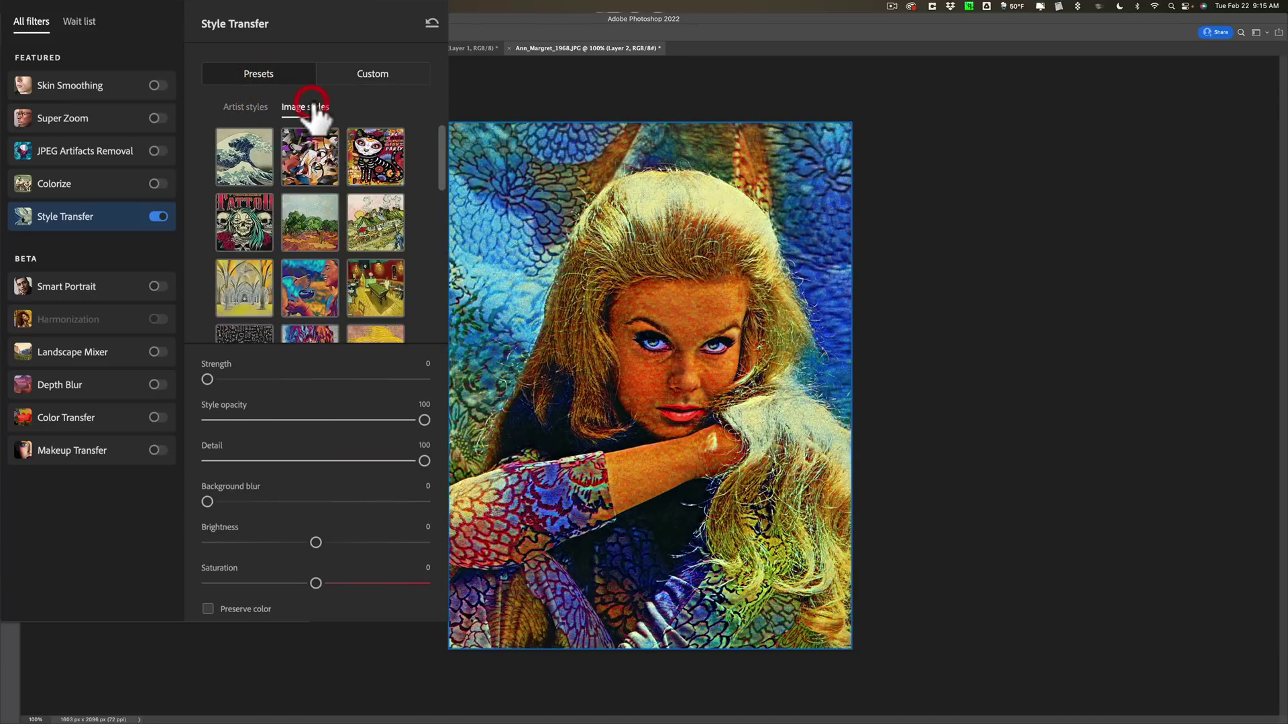
scroll(354, 287, "down", 2)
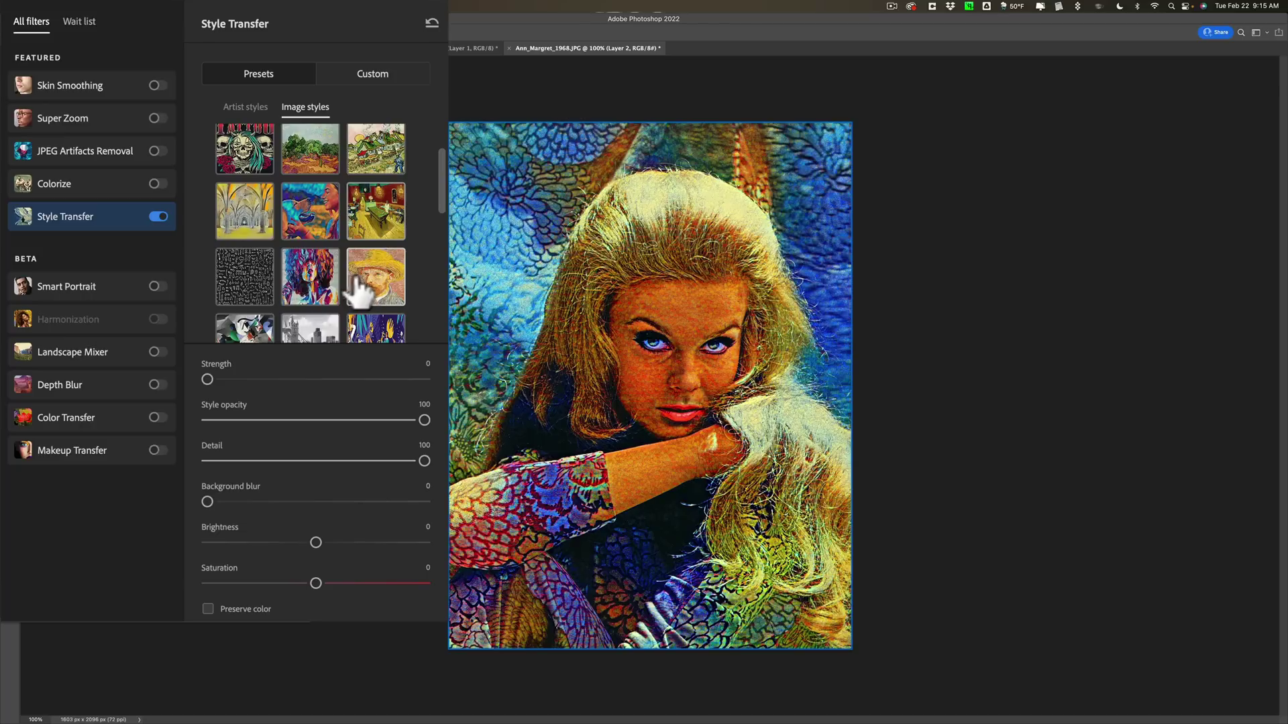
scroll(356, 290, "down", 6)
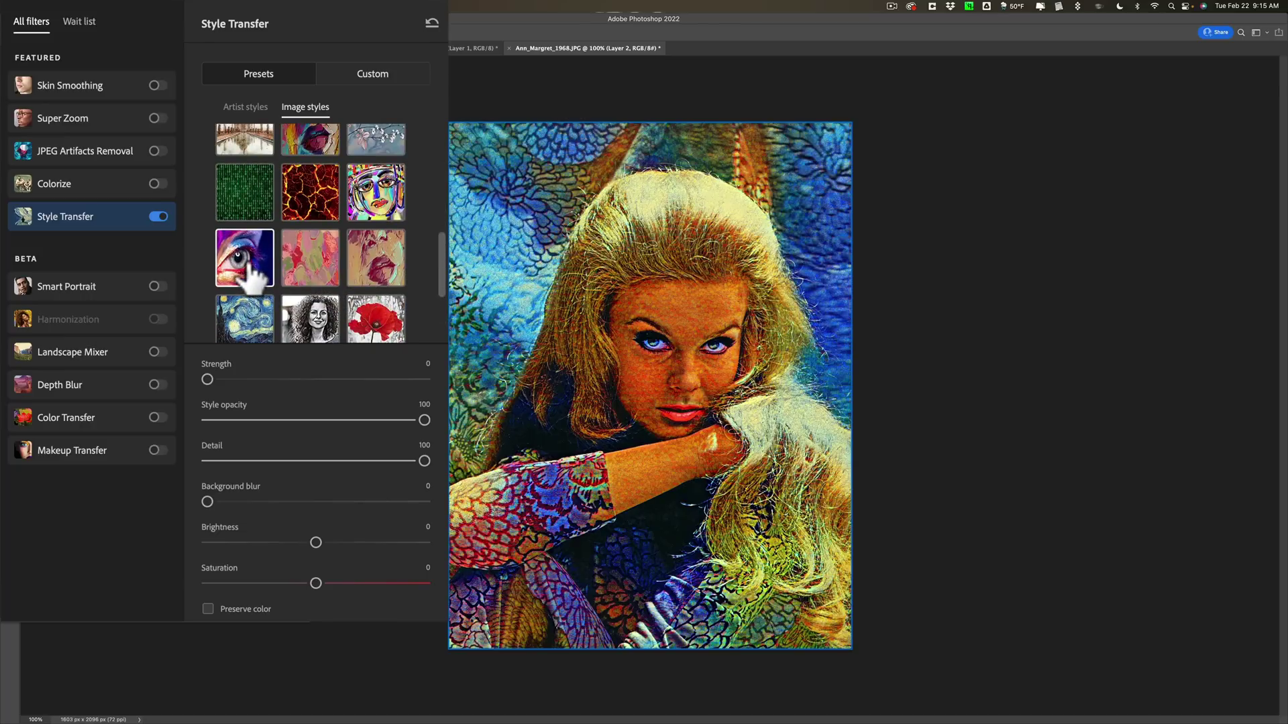
scroll(331, 278, "down", 2)
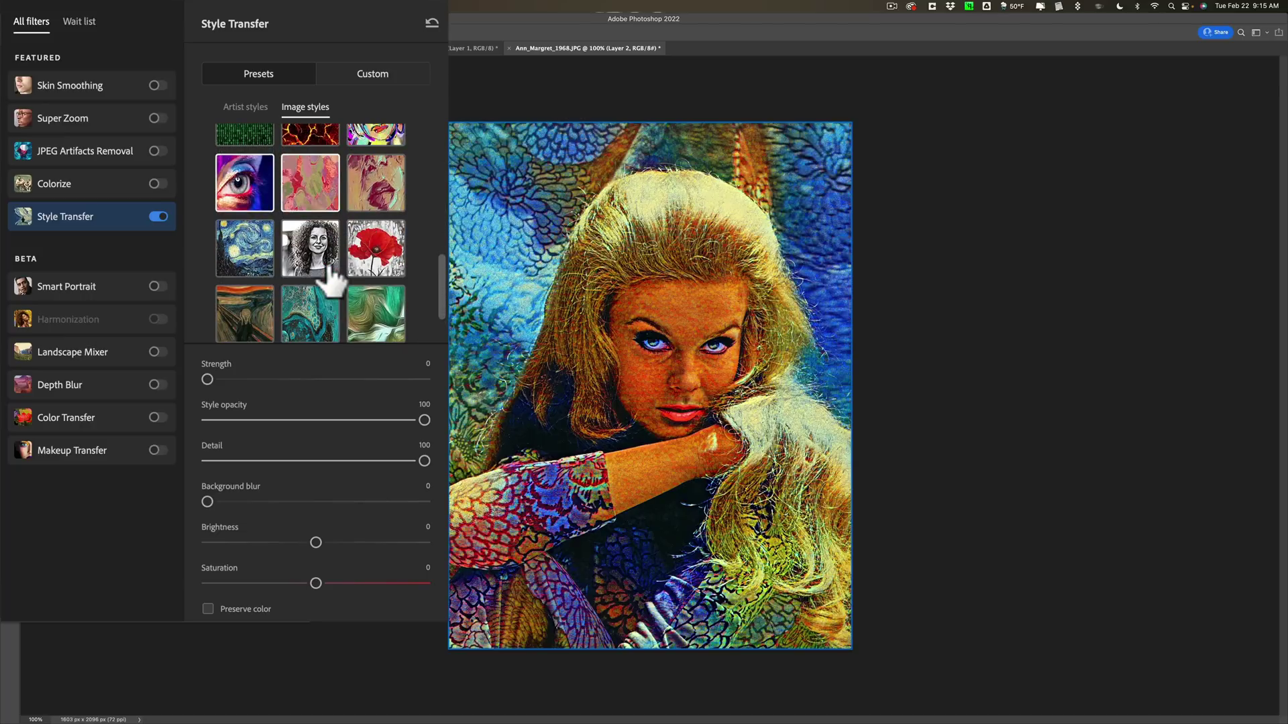
left_click(301, 260)
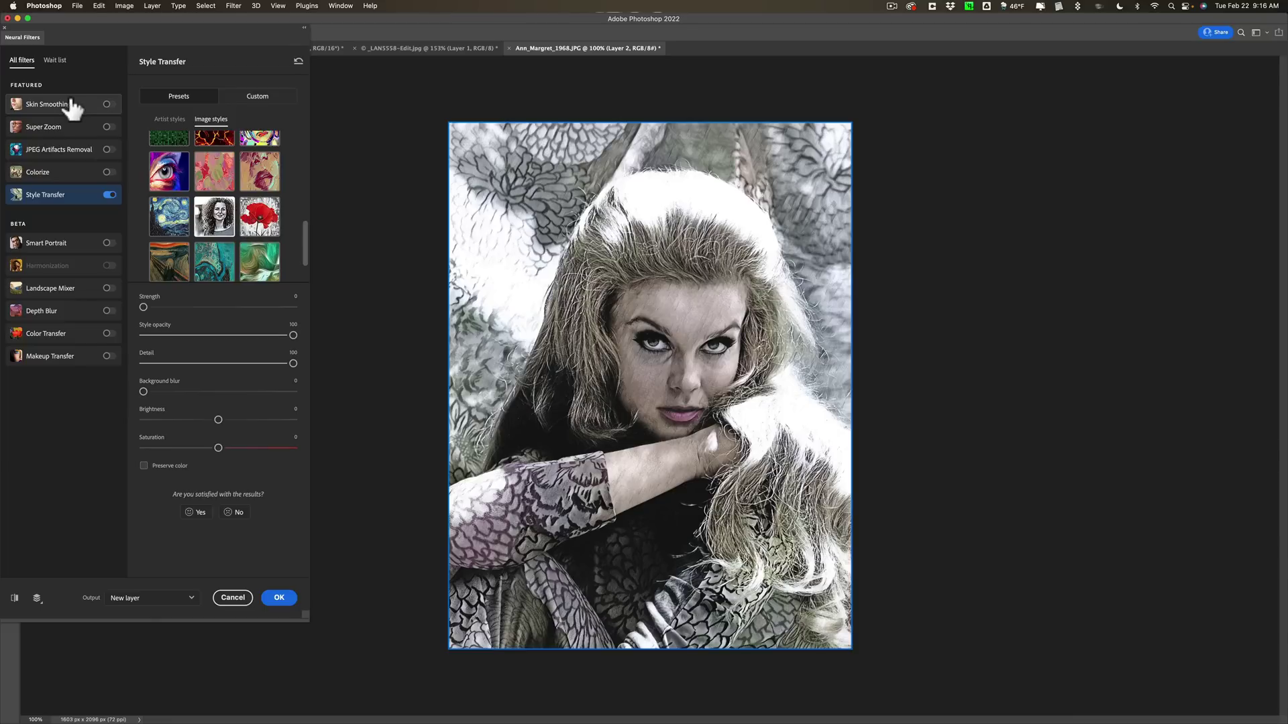
mouse_move(72, 106)
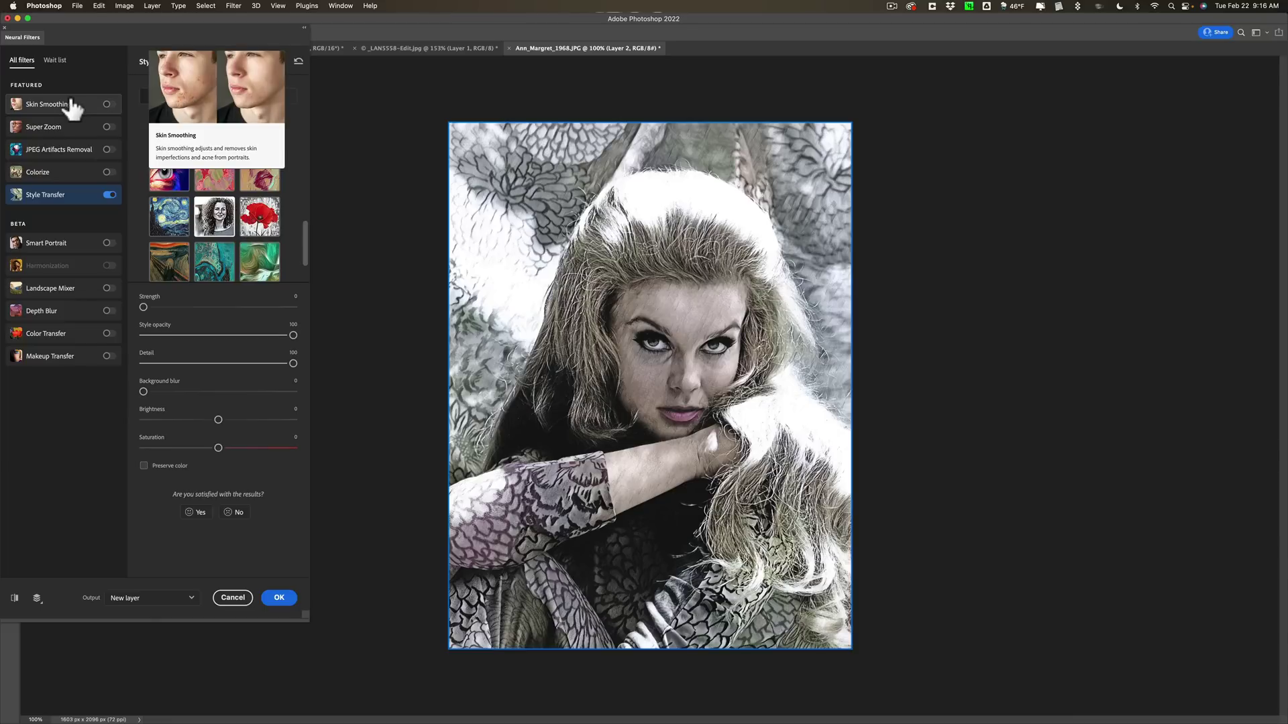
mouse_move(78, 128)
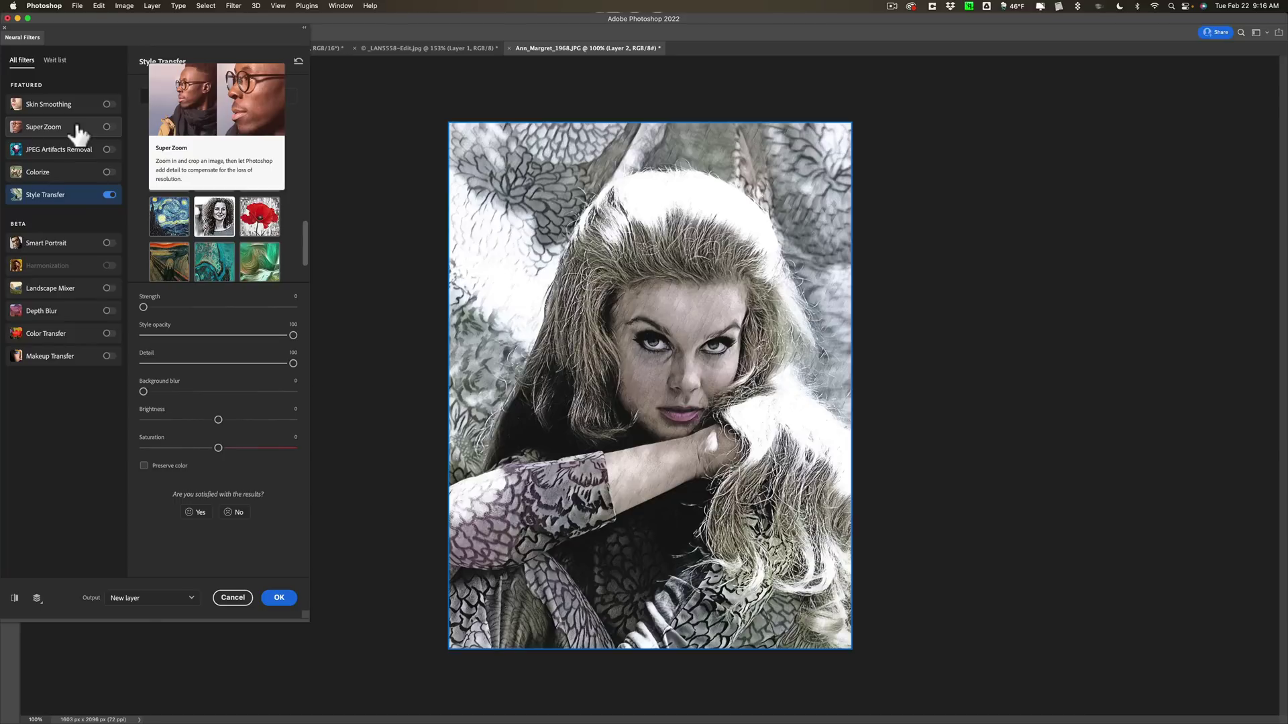
mouse_move(82, 156)
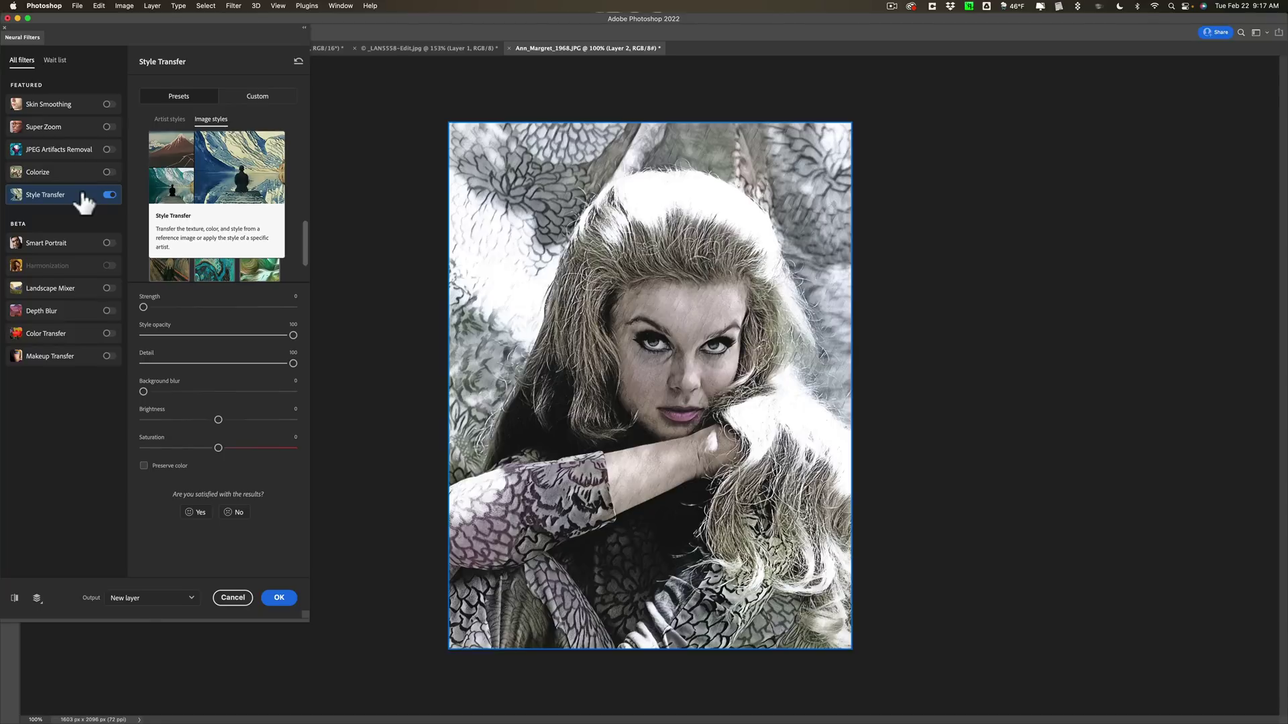
Output the sketch style as new Layer 2, then toggle Layer 2 and Layer 1 visibility to compare
left_click(283, 599)
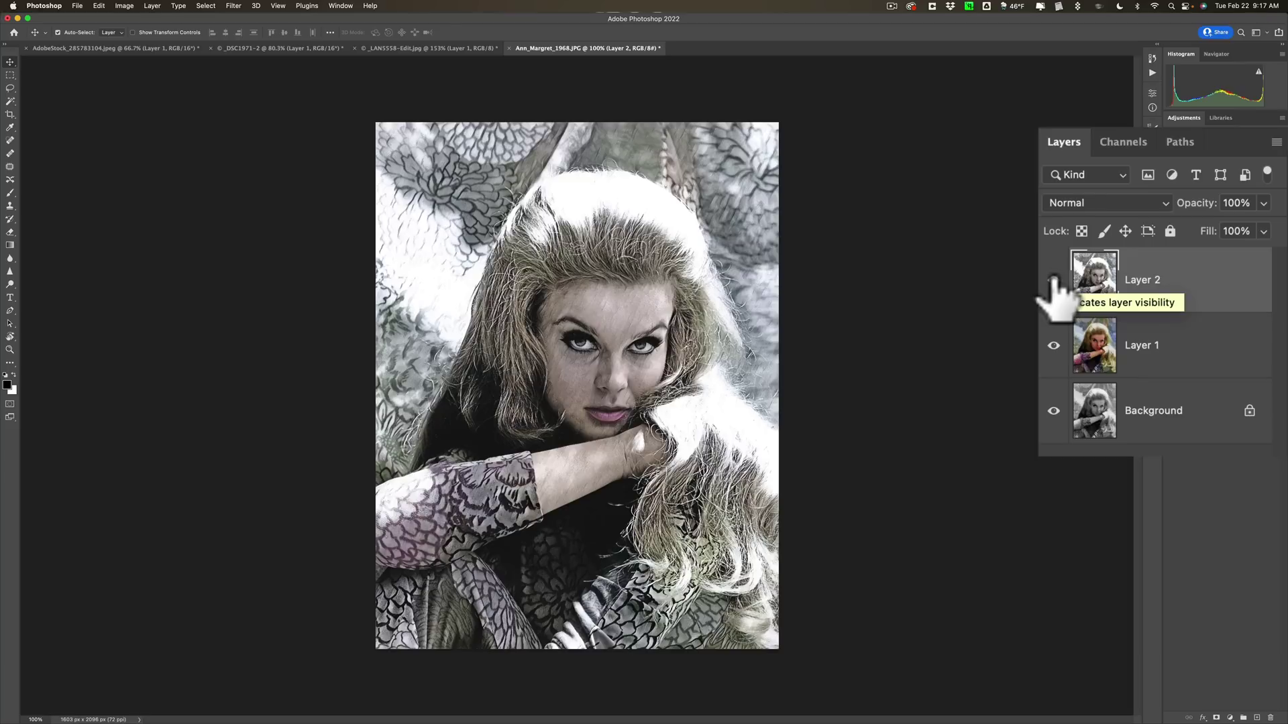
left_click(1053, 280)
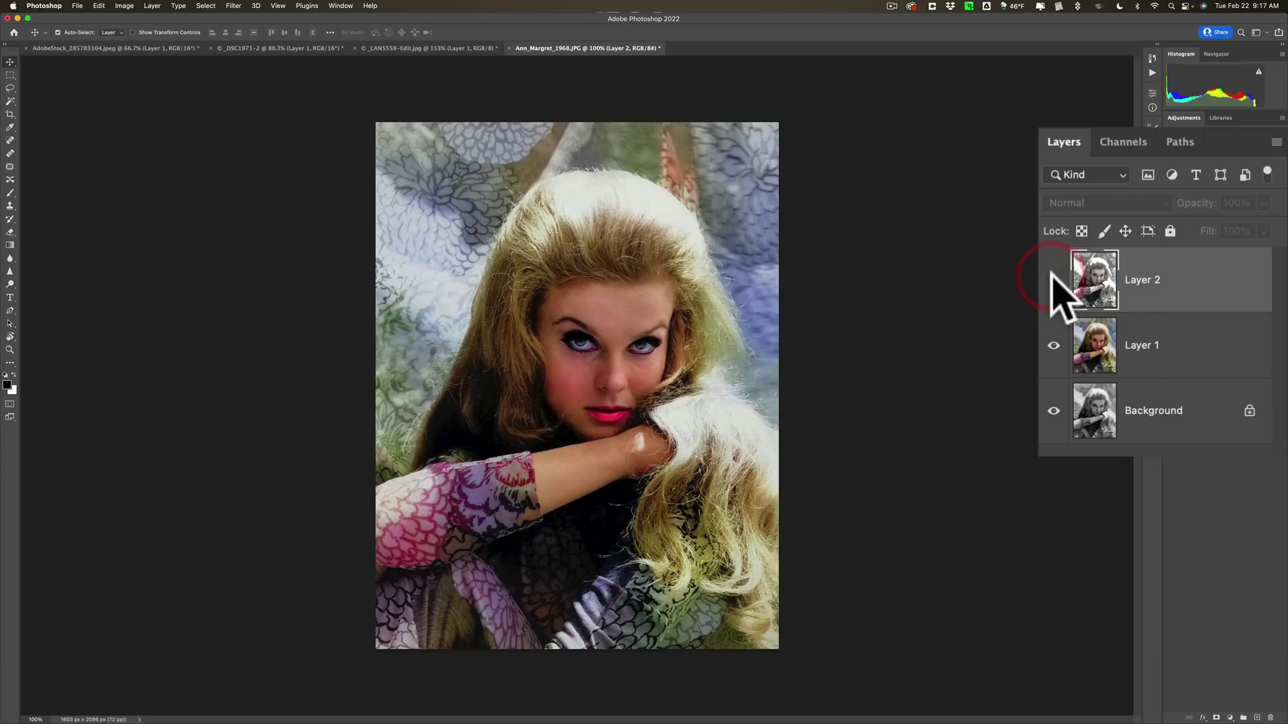
left_click(1053, 346)
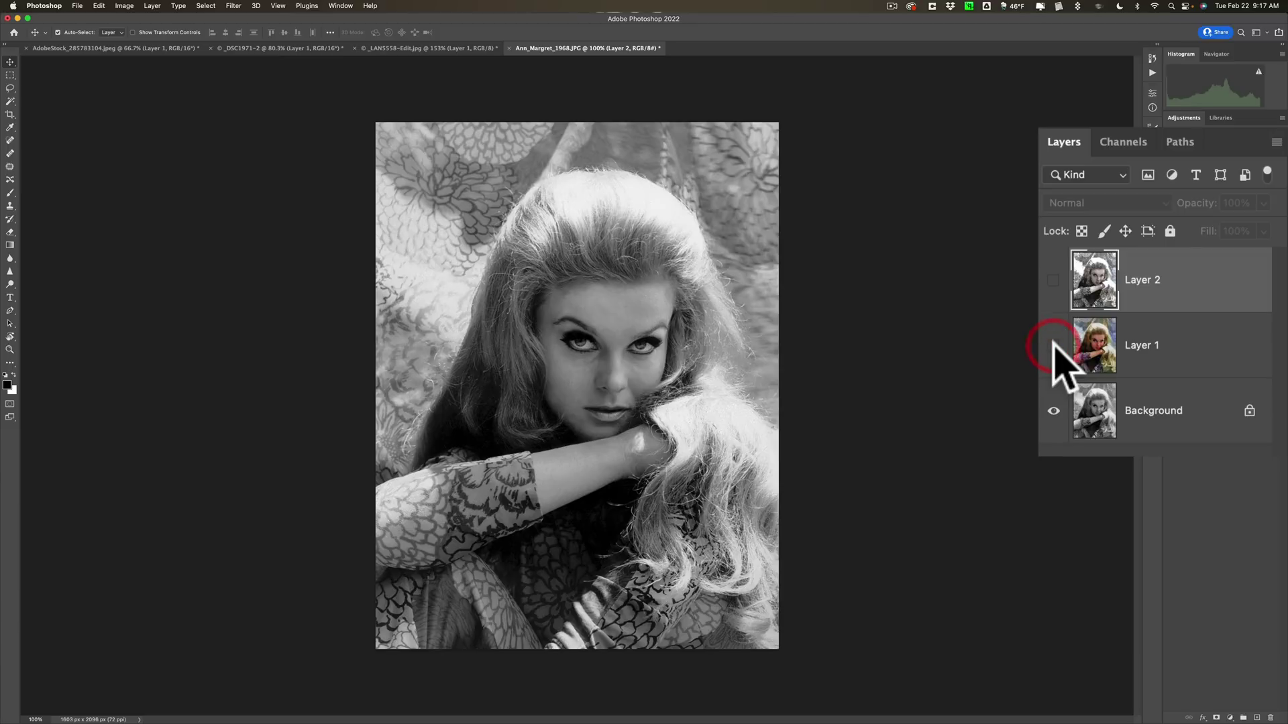
left_click(1053, 345)
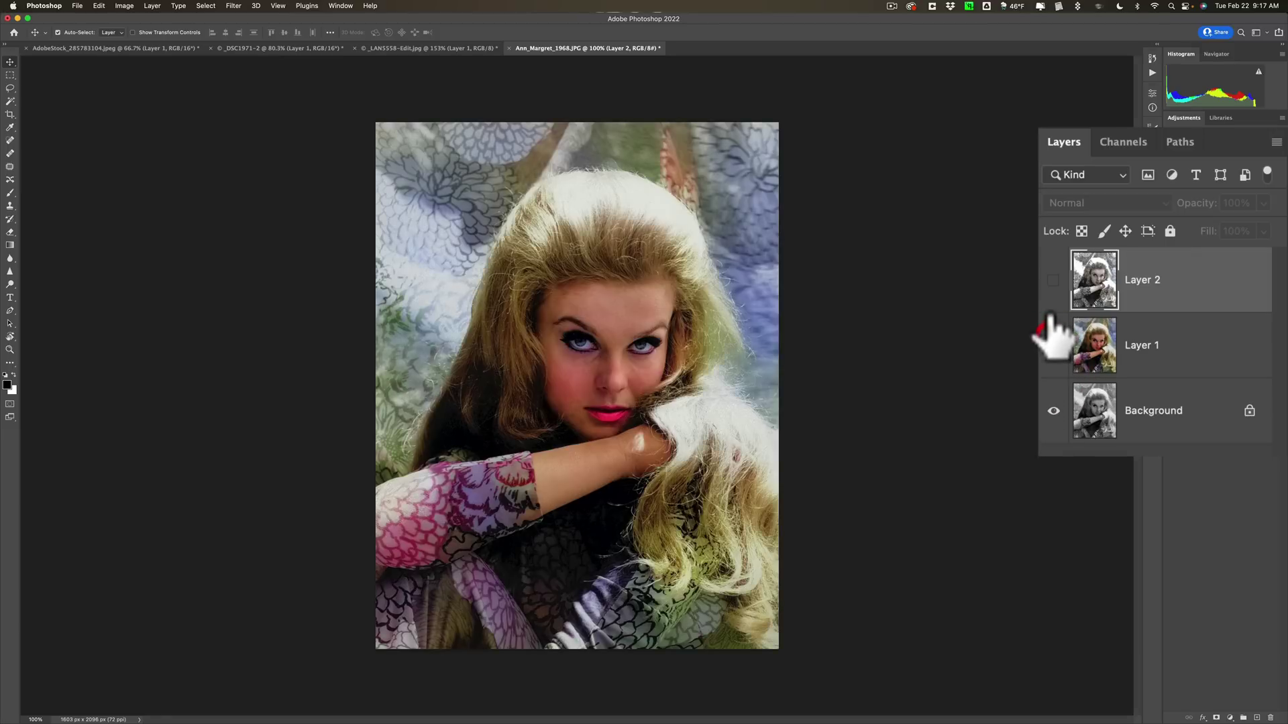
left_click(1053, 280)
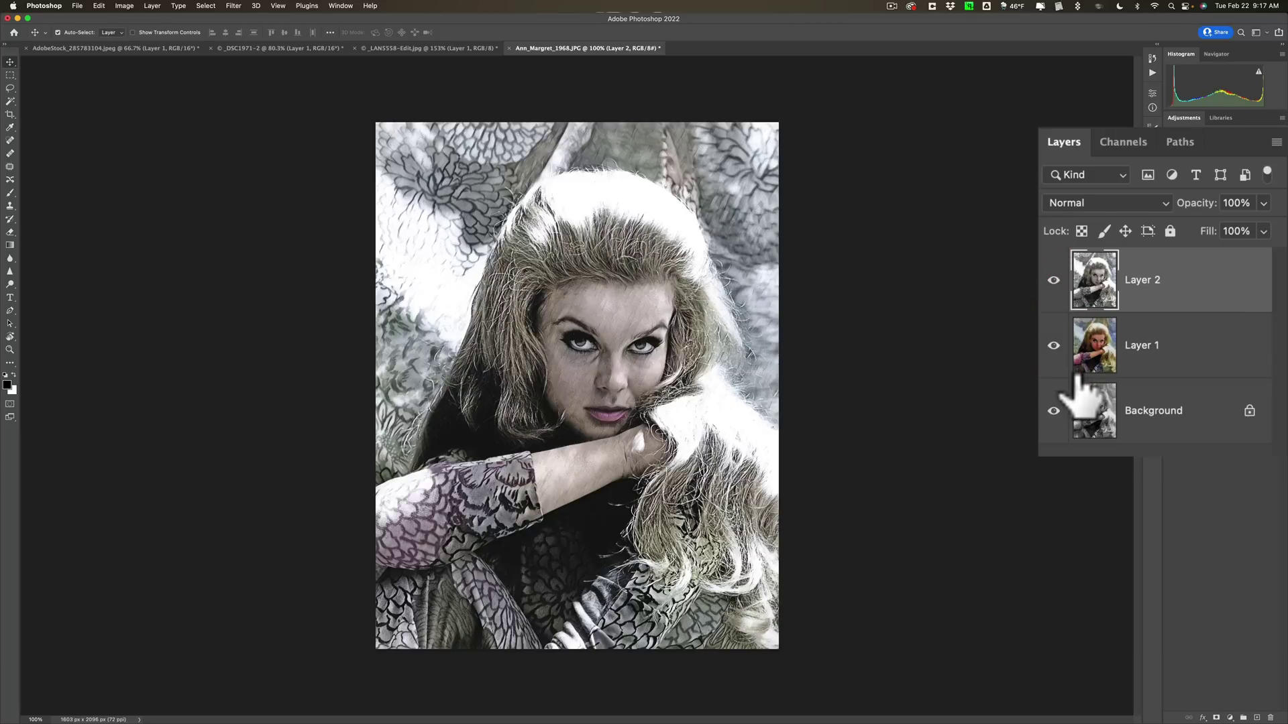
left_click_drag(1051, 285, 1051, 345)
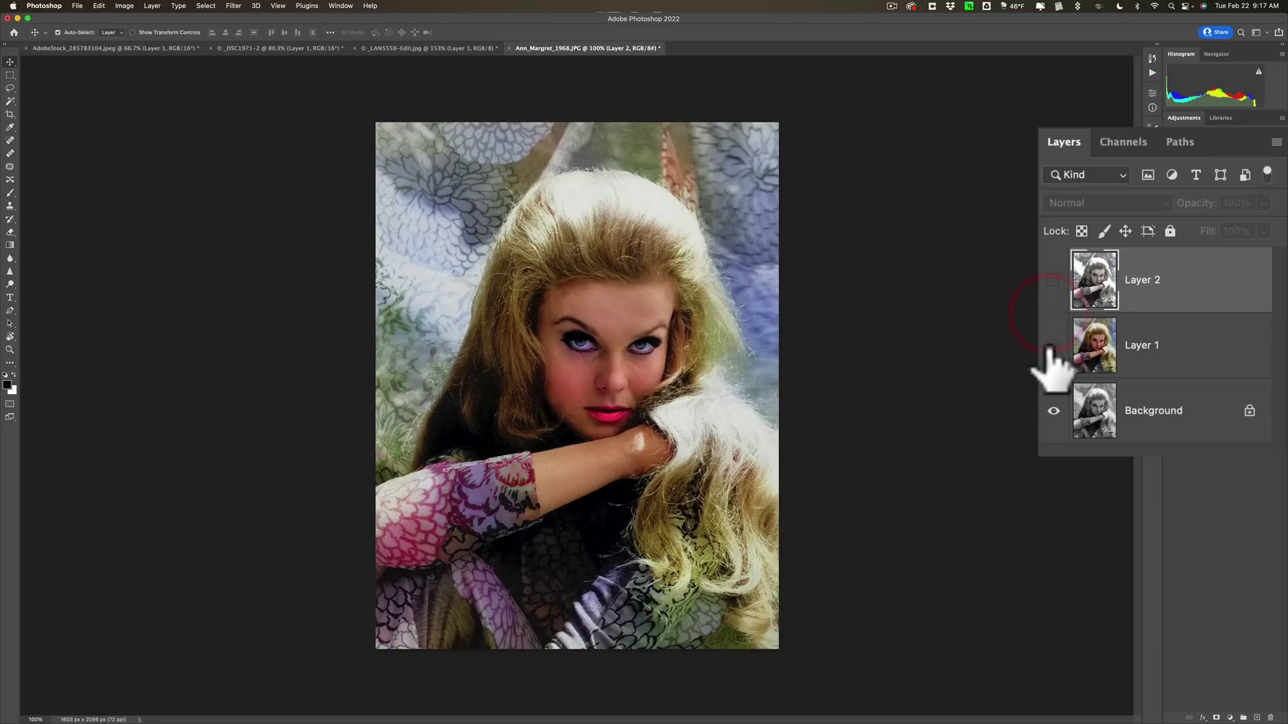
left_click(1053, 345)
Turn Layer 2 and the Background eye icons back on so all three layers show
left_click(1054, 279)
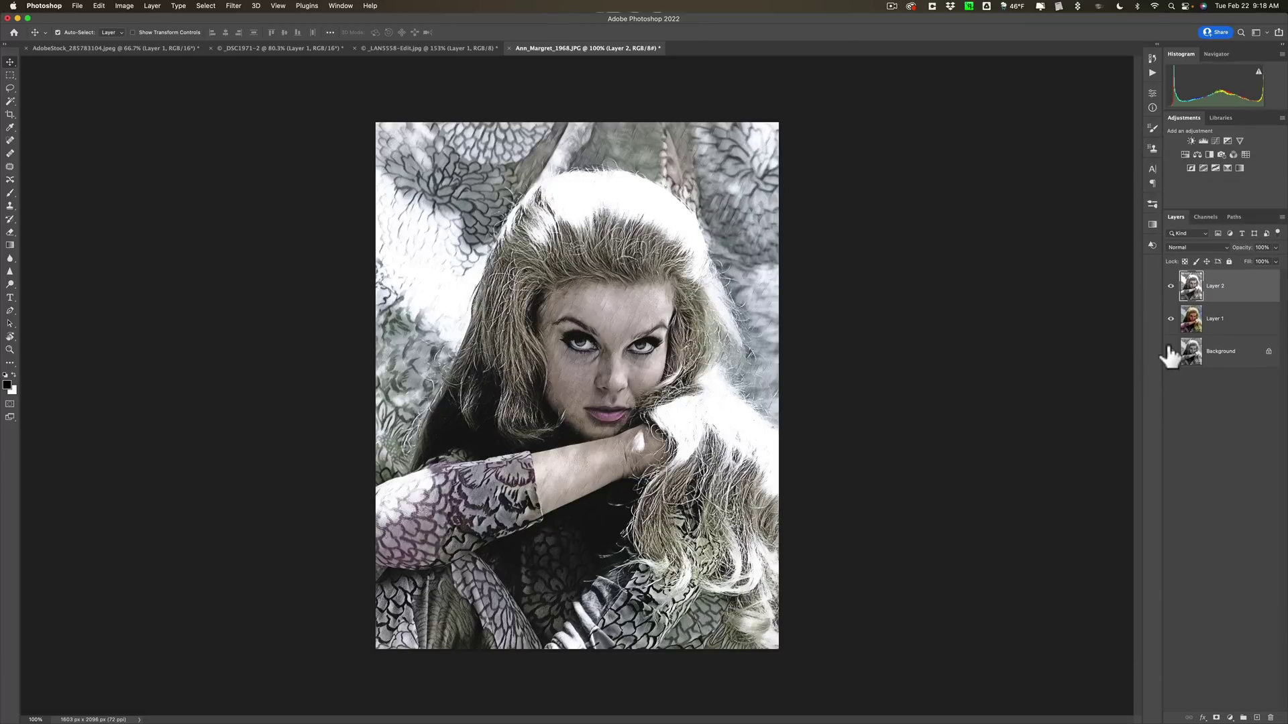
left_click(1171, 350)
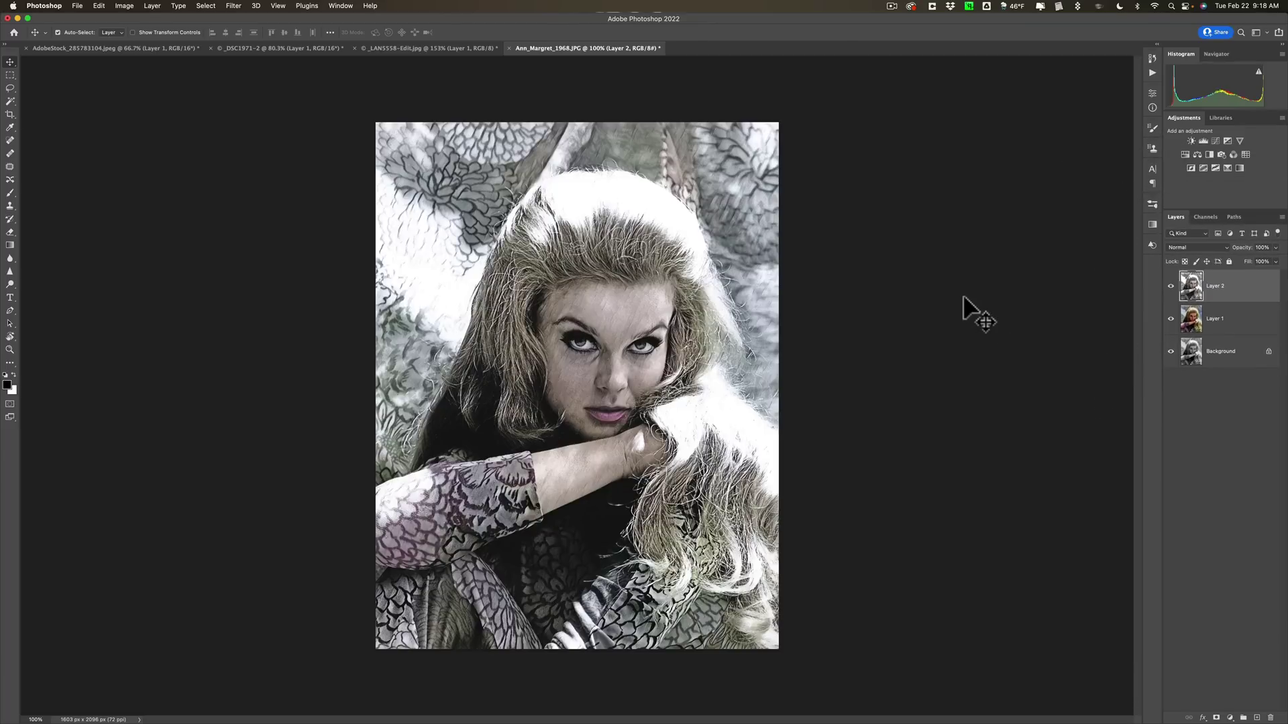